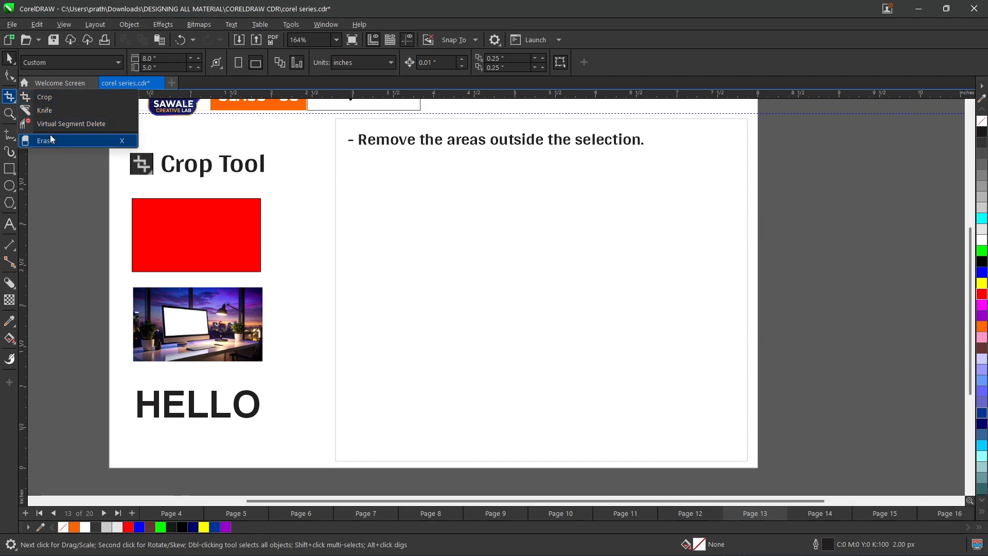
{"action": "left_click", "coordinate": [11, 58]}
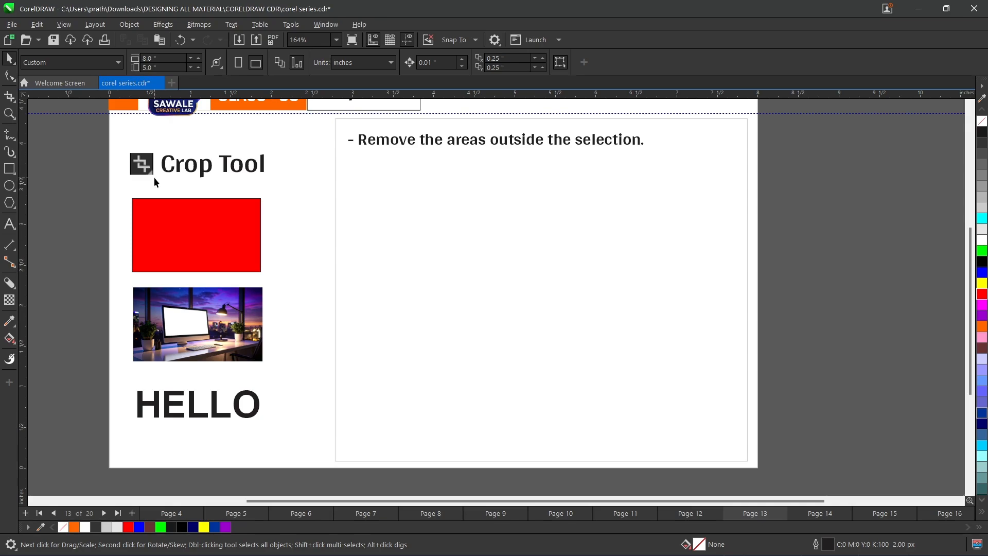
{"action": "left_click", "coordinate": [180, 252]}
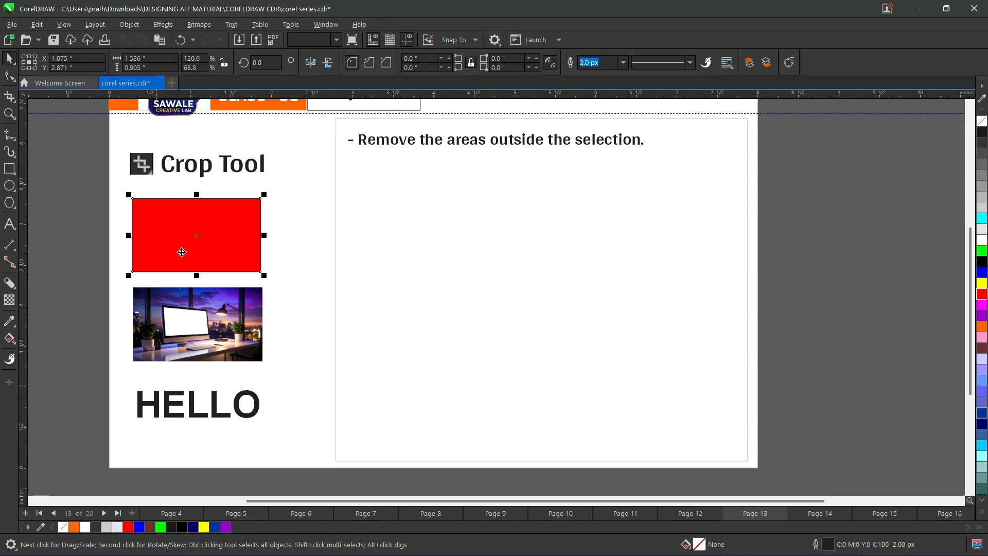
{"action": "left_click", "coordinate": [203, 304]}
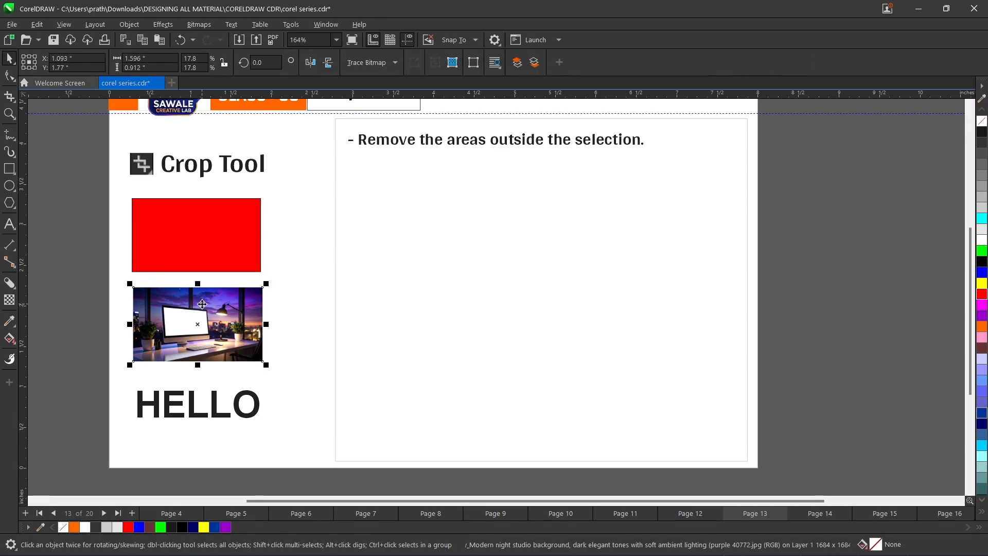
{"action": "left_click", "coordinate": [170, 399]}
{"action": "left_click", "coordinate": [84, 270]}
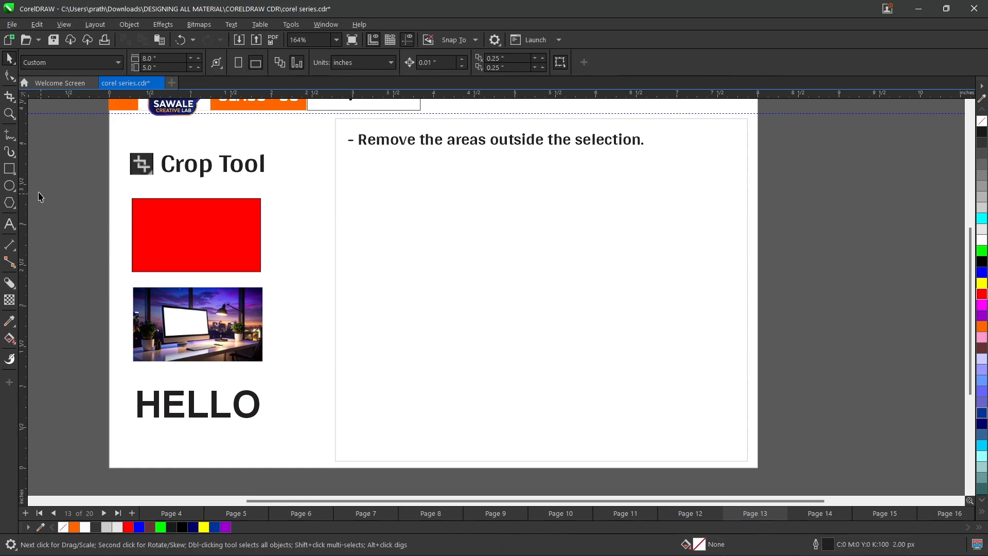
Step: Draw a rectangle about 4.09 by 2.76 inches below the crop note and fill it blue
{"action": "left_click", "coordinate": [9, 169]}
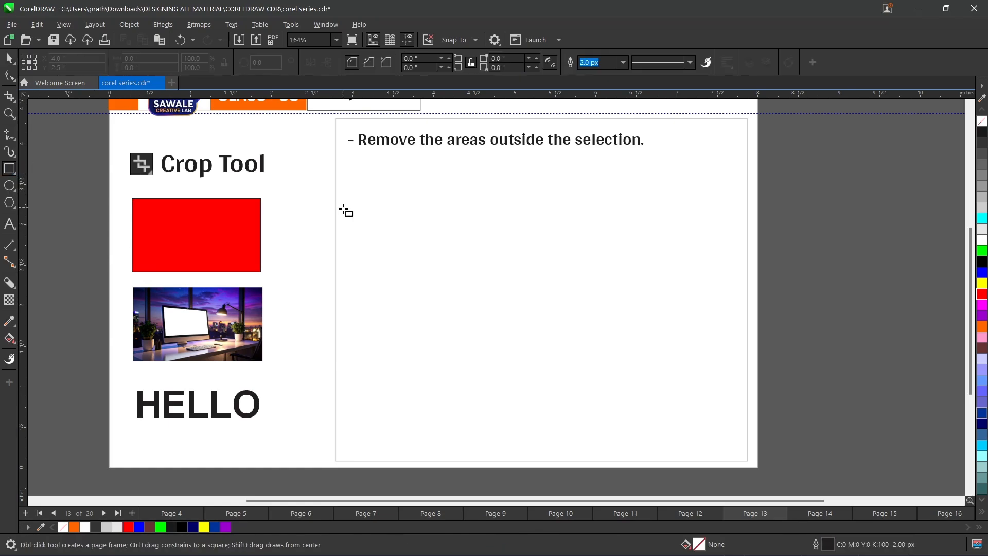
{"action": "mouse_move", "coordinate": [355, 172]}
{"action": "left_mouse_down"}
{"action": "mouse_move", "coordinate": [660, 408]}
{"action": "mouse_move", "coordinate": [686, 395]}
{"action": "left_mouse_up"}
{"action": "left_click", "coordinate": [982, 273]}
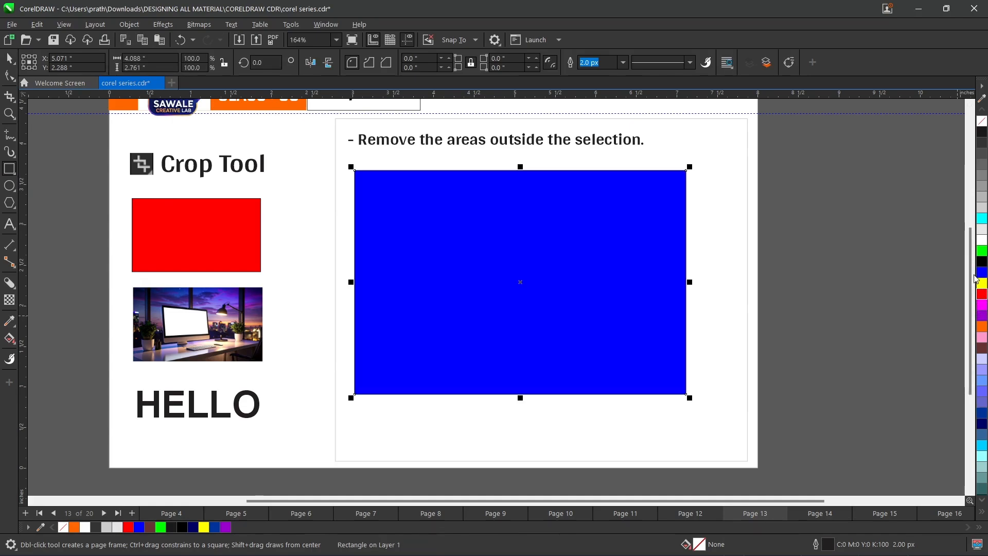
Step: Crop the blue rectangle to its left strip with a crop area about 1.19 by 3.38 inches, and delete the cropped piece
{"action": "left_click", "coordinate": [9, 96]}
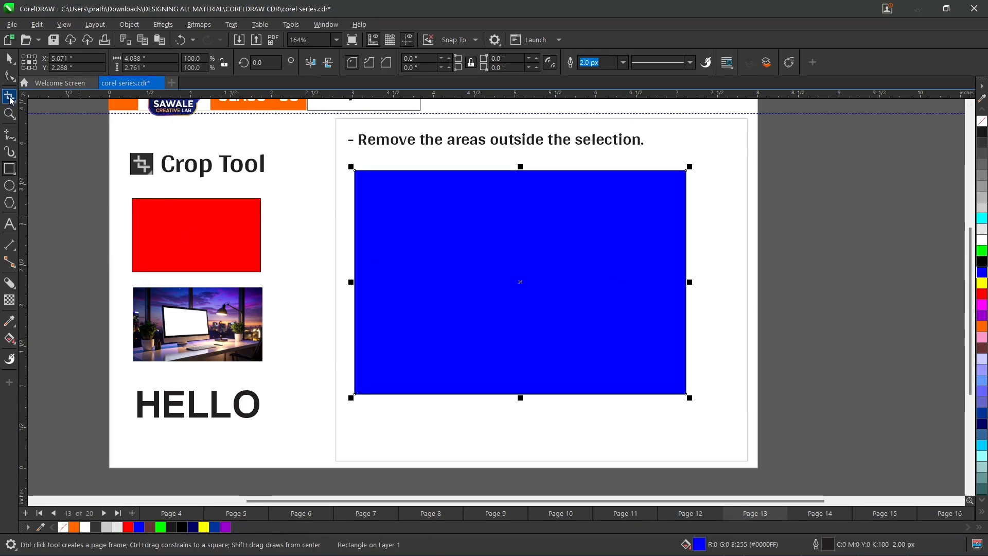
{"action": "left_click_drag", "start_coordinate": [348, 153], "coordinate": [445, 428]}
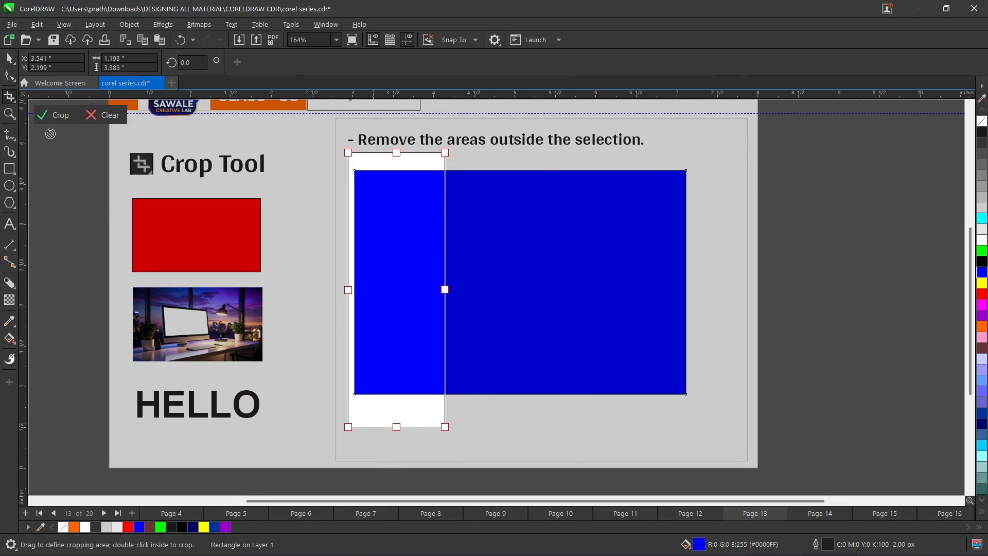
{"action": "double_click", "coordinate": [417, 217]}
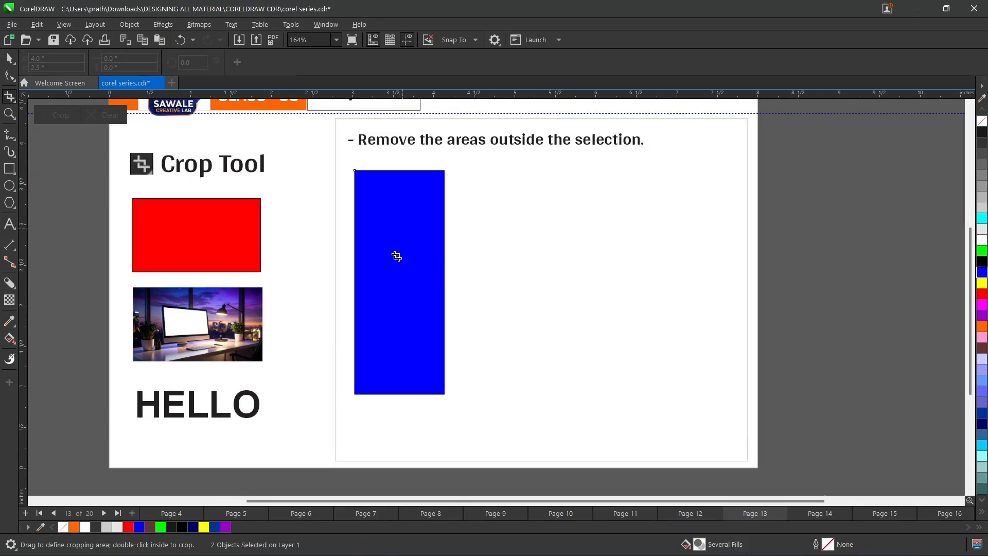
{"action": "left_click", "coordinate": [10, 59]}
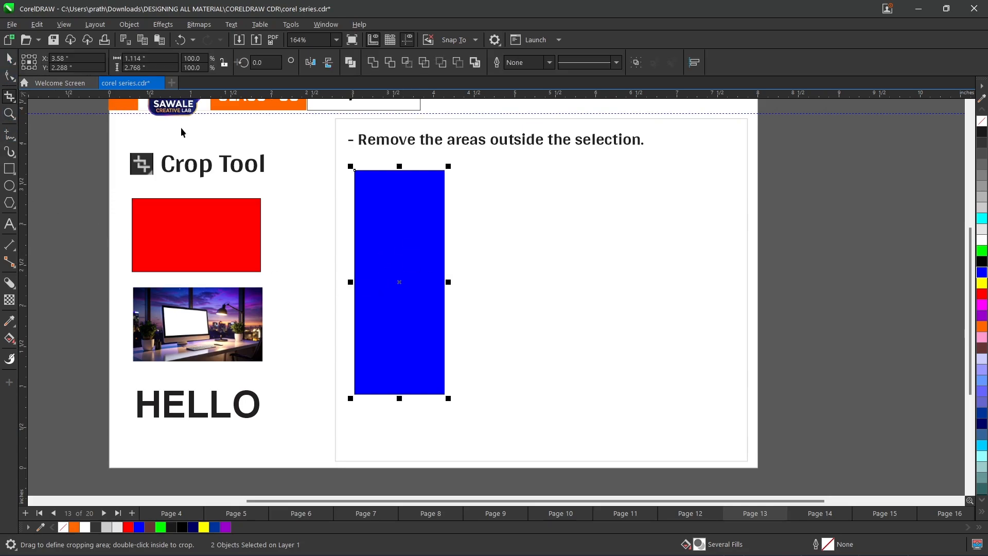
{"action": "key", "text": "Delete"}
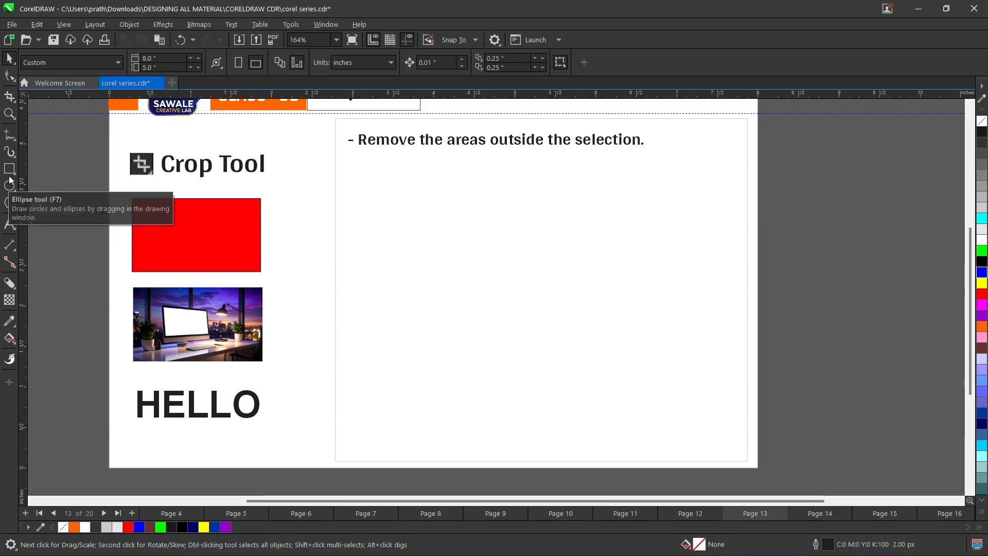
Step: Draw three overlapping unfilled rectangles below the crop note, the last one about 1.2 by 2.03 inches
{"action": "left_click", "coordinate": [10, 169]}
{"action": "left_click_drag", "start_coordinate": [376, 160], "coordinate": [477, 256]}
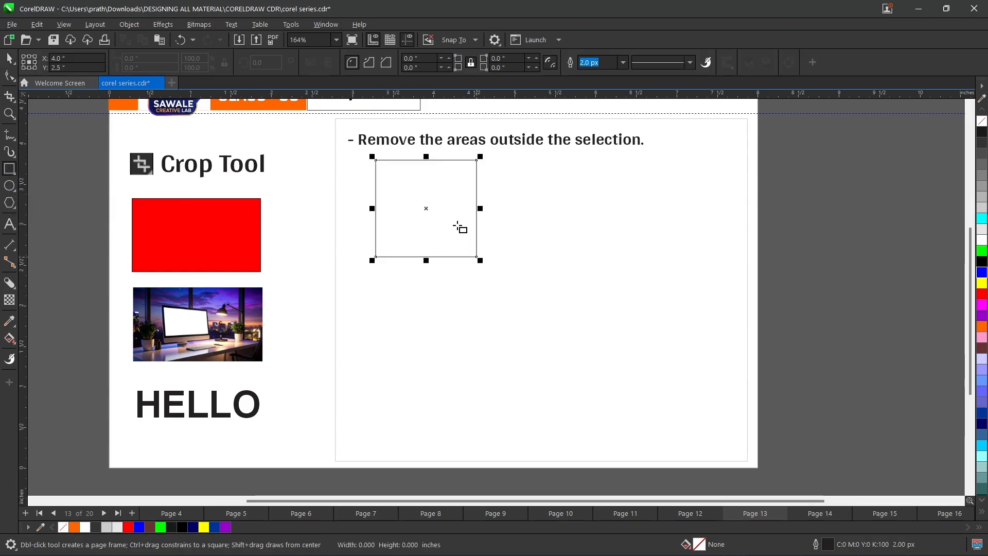
{"action": "left_click_drag", "start_coordinate": [454, 220], "coordinate": [578, 351]}
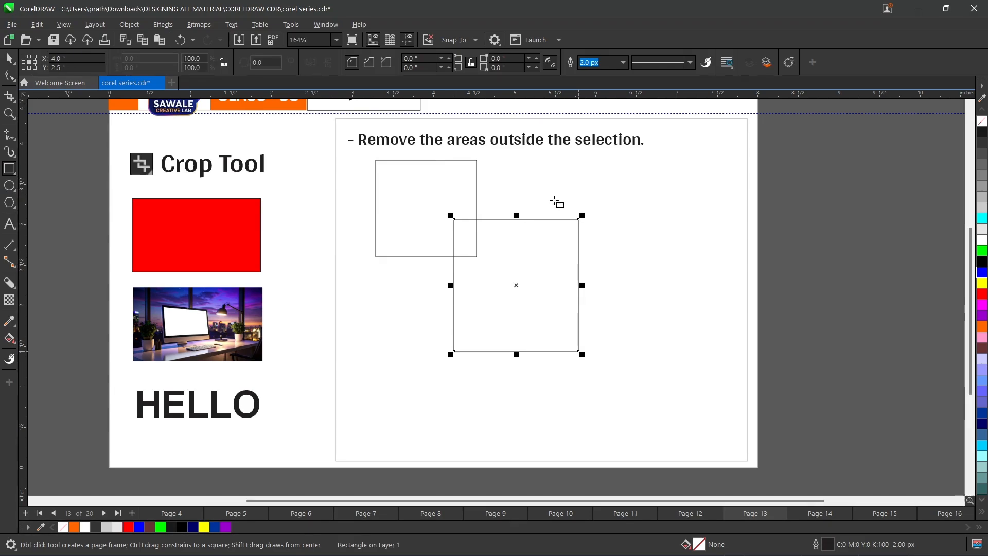
{"action": "left_click_drag", "start_coordinate": [406, 224], "coordinate": [503, 389]}
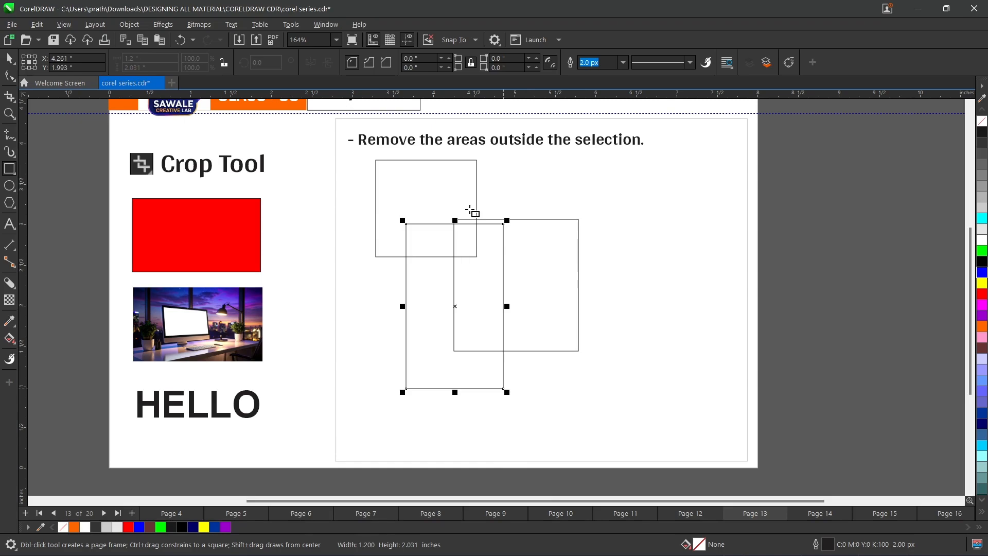
Step: Select the three overlapping rectangles and group them
{"action": "left_click", "coordinate": [9, 59]}
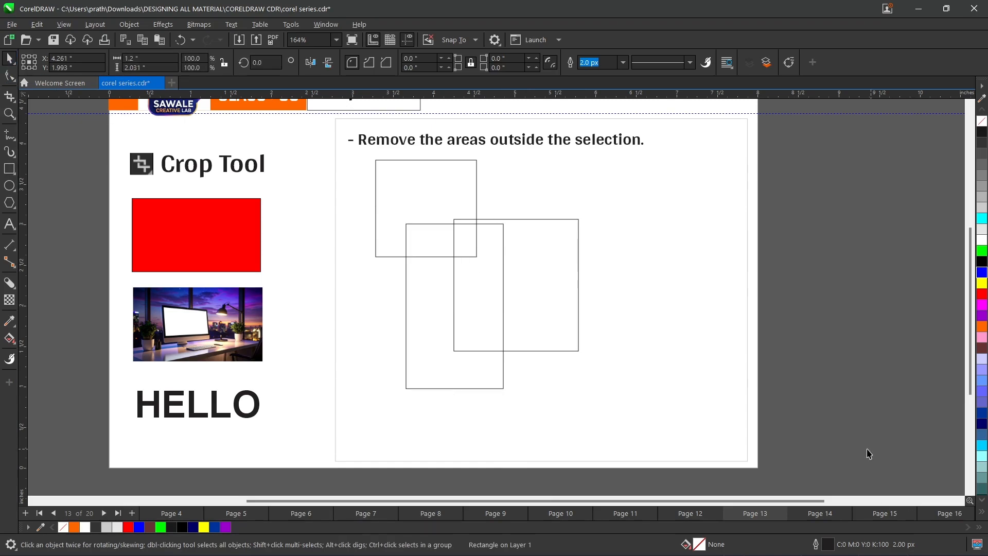
{"action": "left_click_drag", "start_coordinate": [868, 450], "coordinate": [470, 273]}
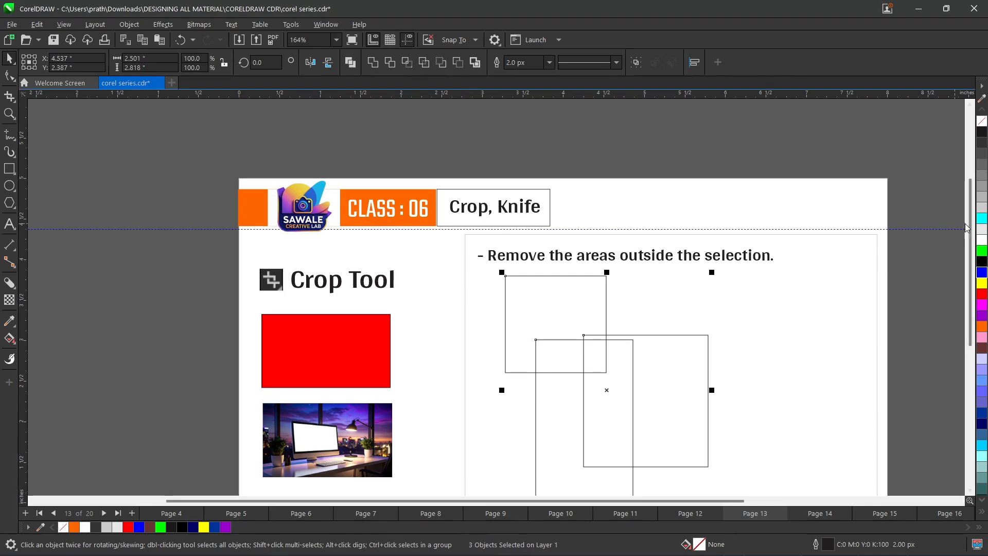
{"action": "left_click", "coordinate": [337, 40]}
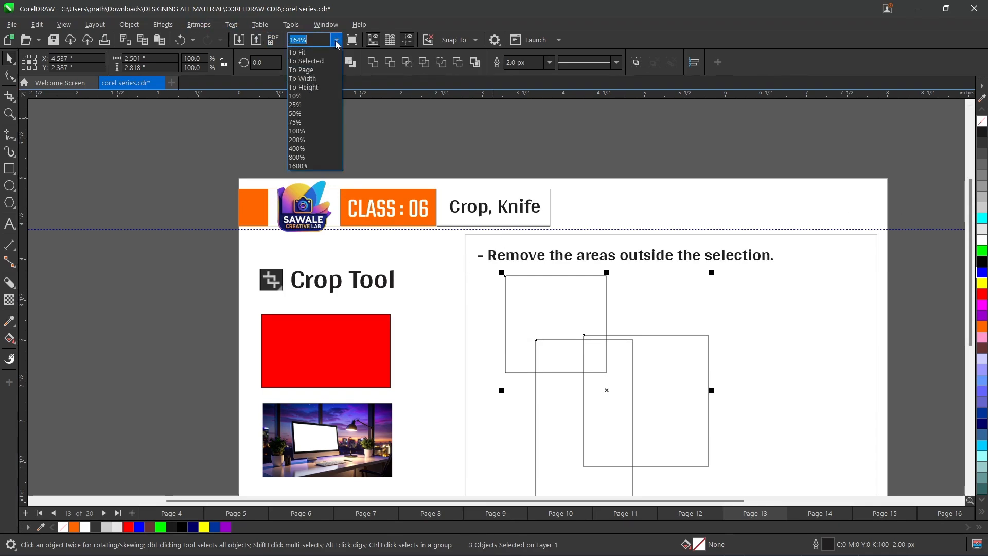
{"action": "left_click", "coordinate": [309, 78]}
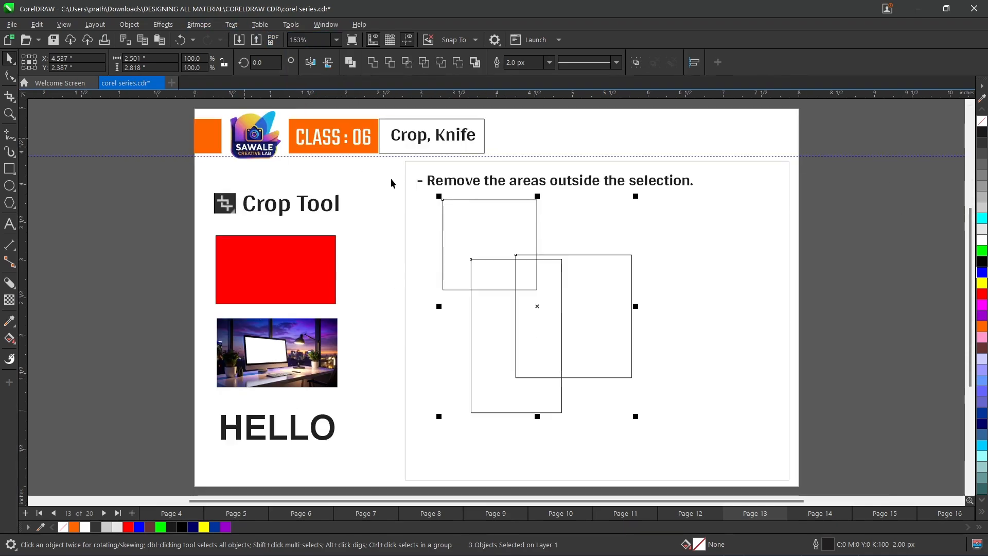
{"action": "left_click_drag", "start_coordinate": [880, 448], "coordinate": [456, 393]}
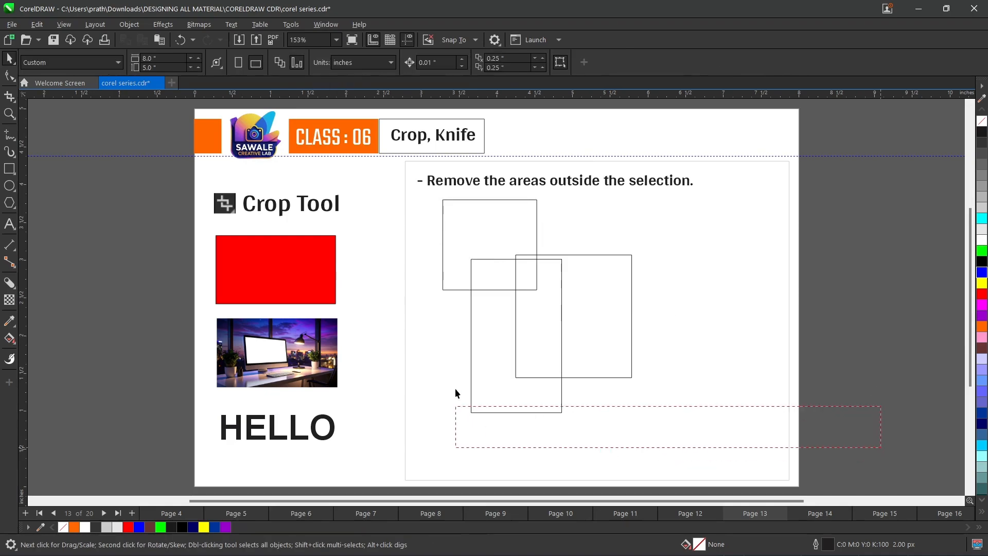
{"action": "left_click_drag", "start_coordinate": [374, 183], "coordinate": [417, 194]}
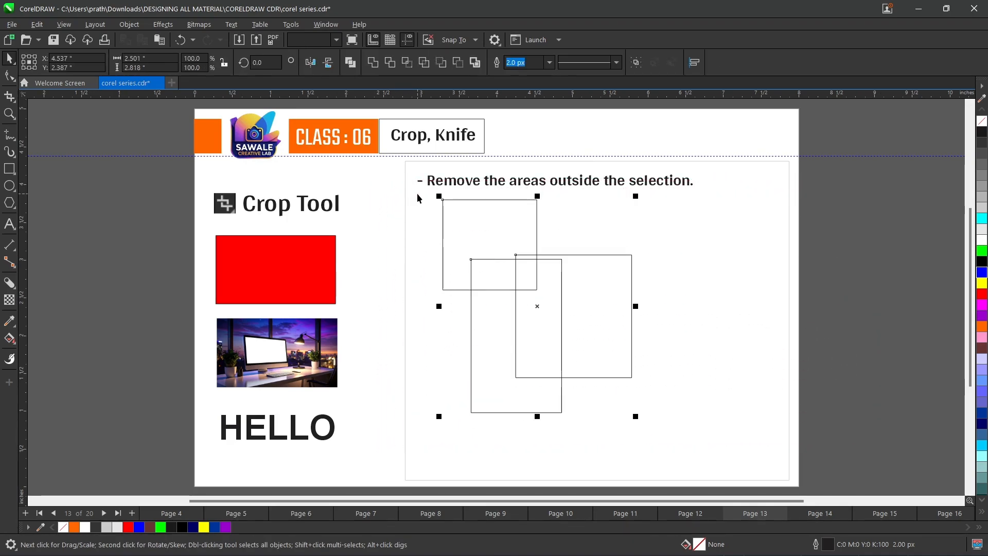
{"action": "key", "text": "ctrl+g"}
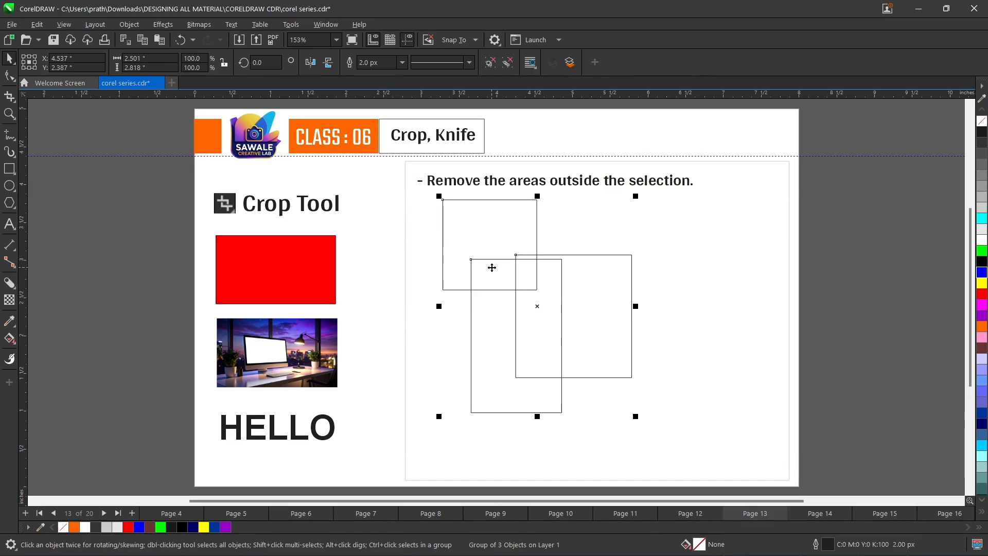
Step: Crop the grouped rectangles to an area about 1.08 by 1.13 inches around their overlap, and delete the cropped group
{"action": "left_click", "coordinate": [9, 96]}
{"action": "left_click_drag", "start_coordinate": [496, 237], "coordinate": [578, 321]}
{"action": "left_click", "coordinate": [67, 117]}
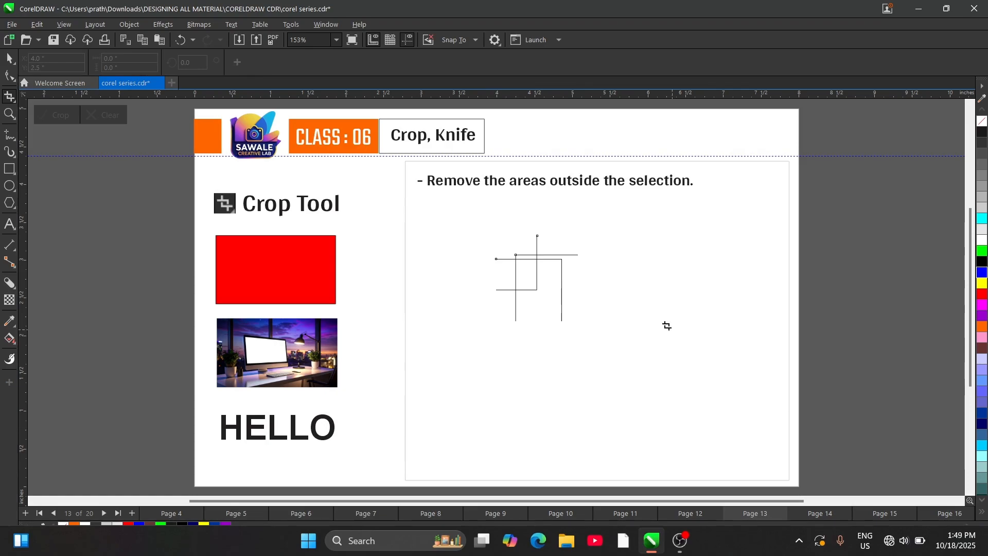
{"action": "left_click", "coordinate": [8, 61]}
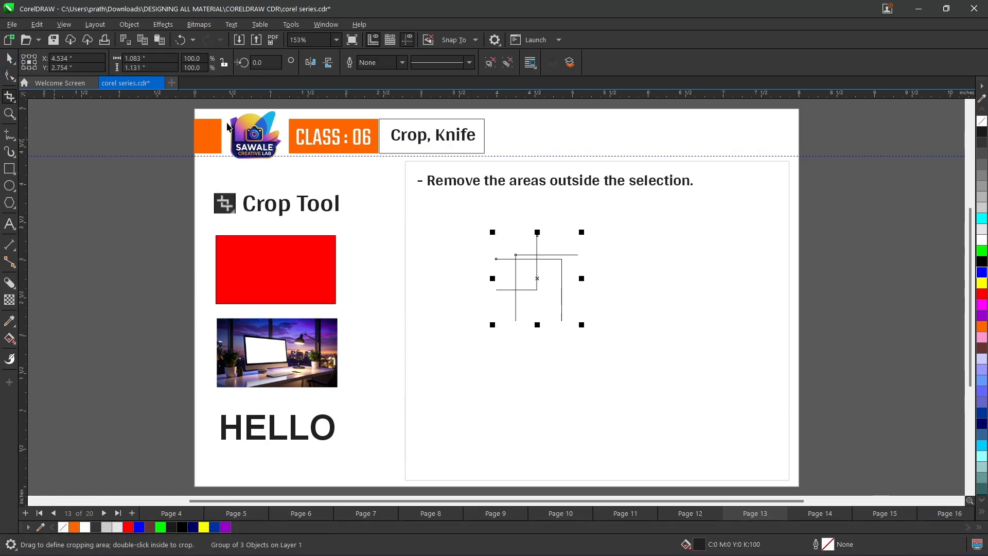
{"action": "key", "text": "Delete"}
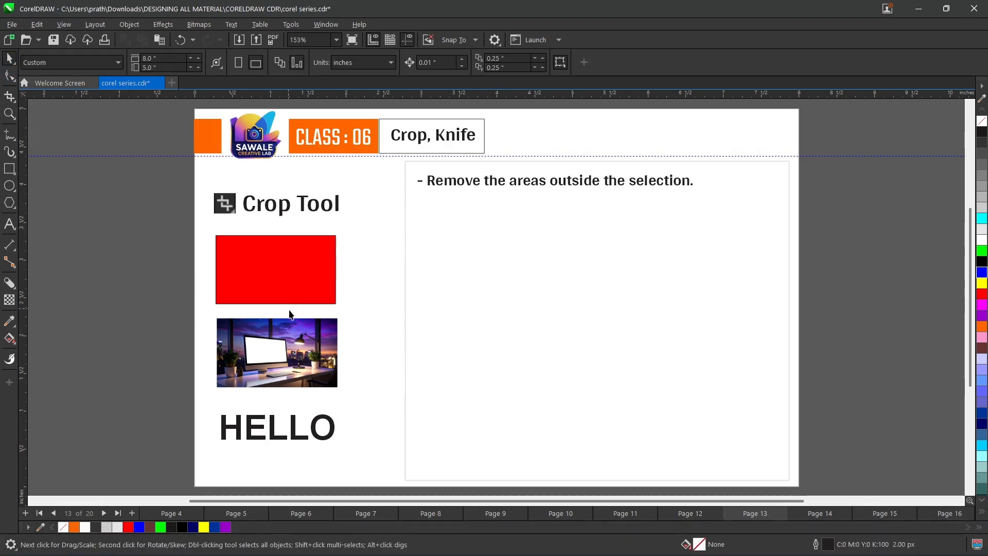
Step: Duplicate the desk photo into the empty frame below the crop note and enlarge it to about 3.91 by 2.24 inches
{"action": "left_click", "coordinate": [292, 345]}
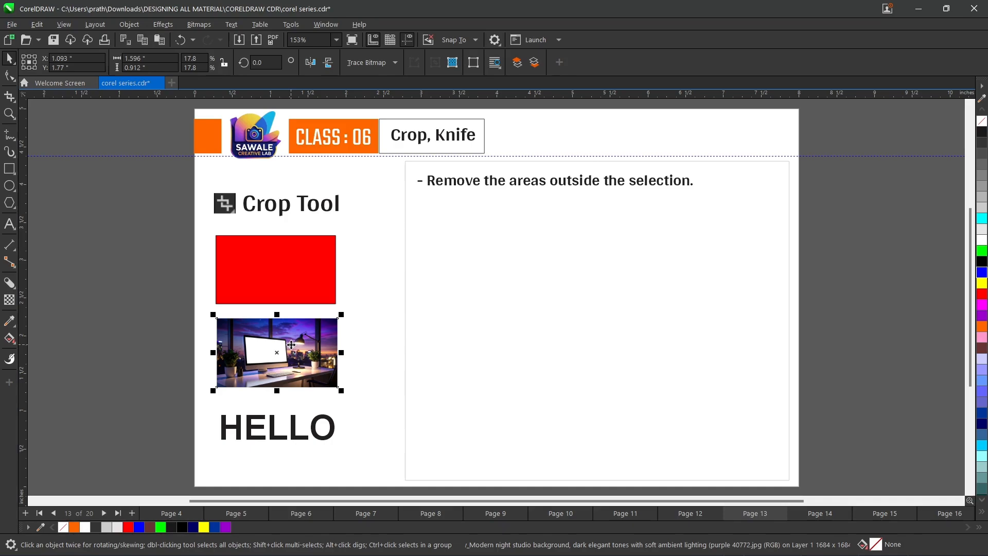
{"action": "key", "text": "ctrl+d"}
{"action": "left_click_drag", "start_coordinate": [303, 335], "coordinate": [484, 254]}
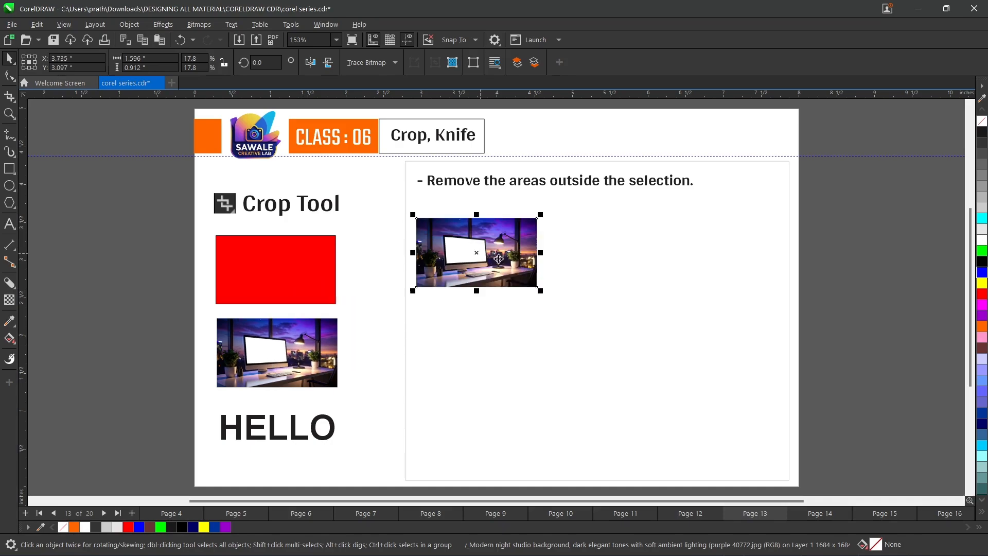
{"action": "left_click_drag", "start_coordinate": [540, 291], "coordinate": [716, 394]}
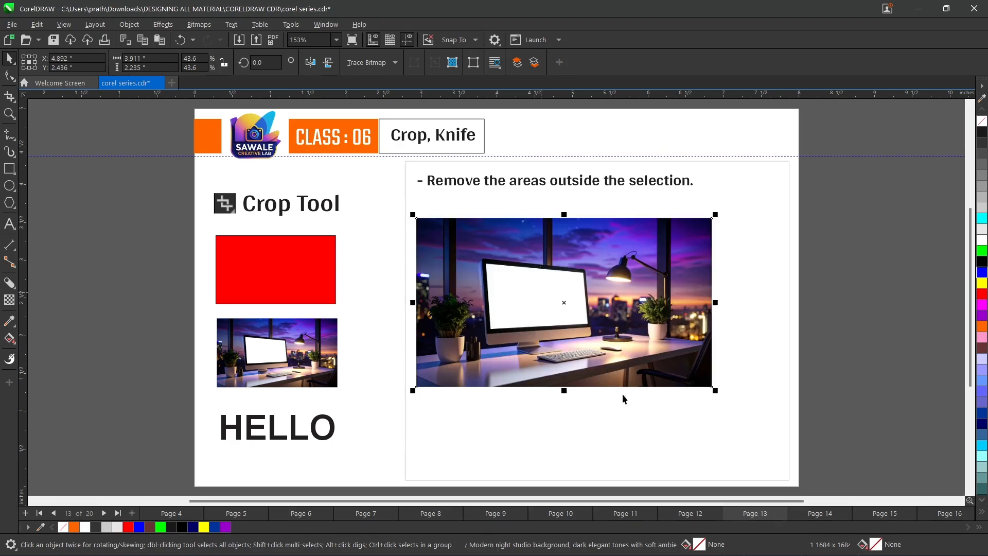
Step: Crop the enlarged desk photo to an area about 2.52 by 1.75 inches around the monitor and lamp
{"action": "left_click", "coordinate": [9, 96]}
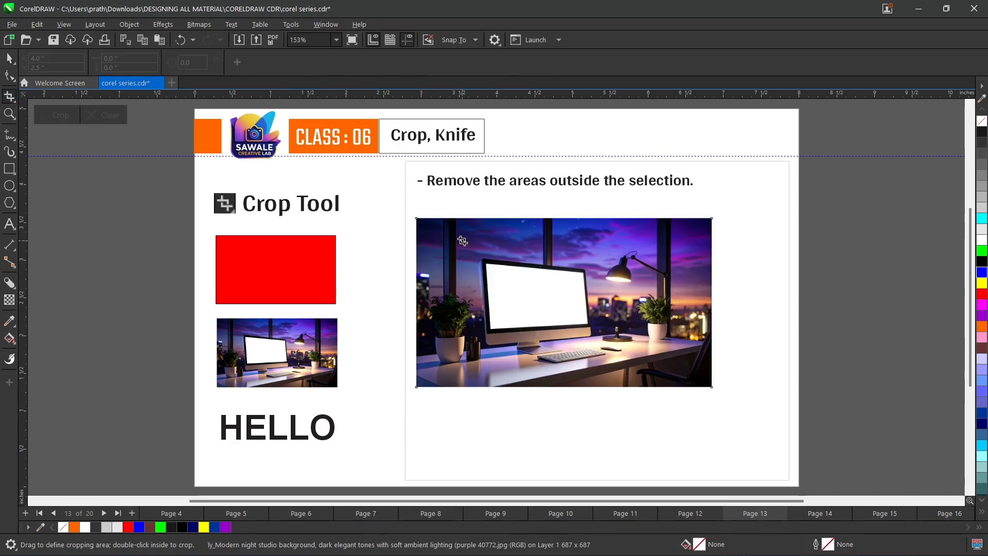
{"action": "left_click_drag", "start_coordinate": [462, 241], "coordinate": [654, 373]}
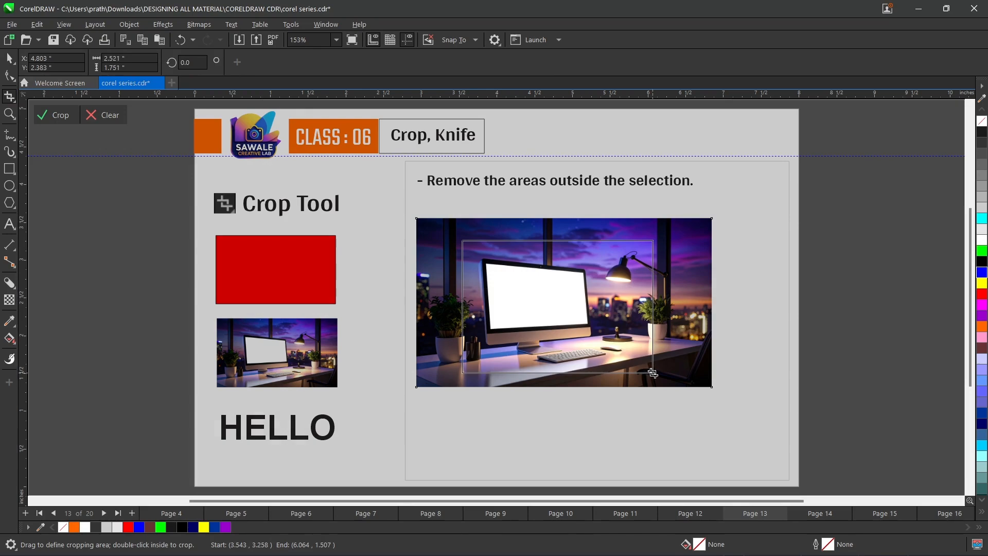
{"action": "left_click", "coordinate": [49, 114]}
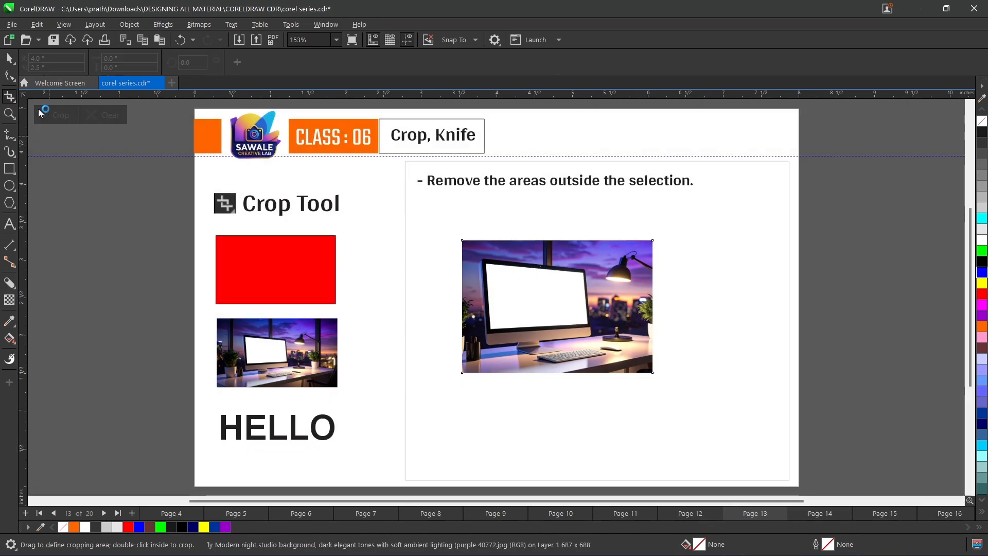
Step: Move the cropped desk photo up and to the left, and undo both the move and the crop
{"action": "left_click", "coordinate": [9, 58]}
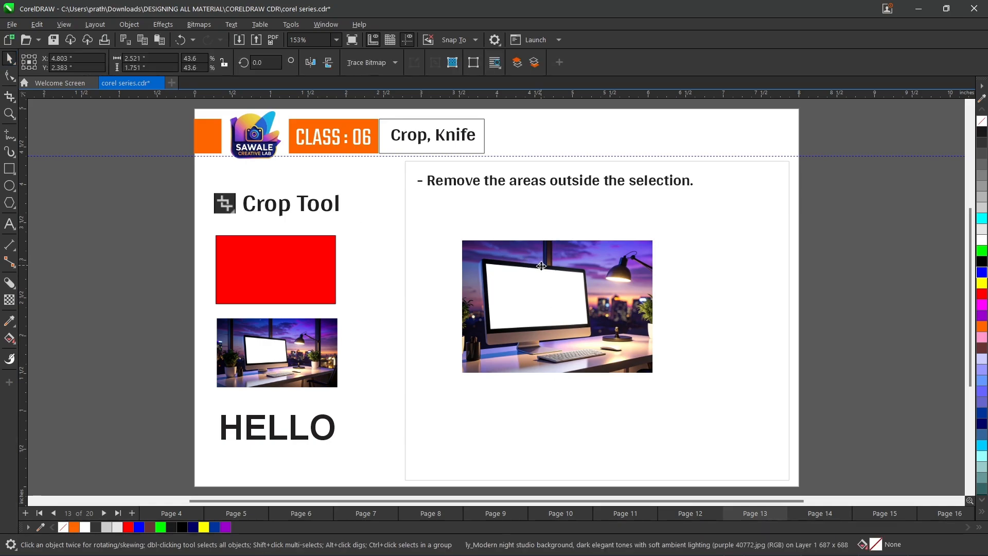
{"action": "left_click_drag", "start_coordinate": [541, 265], "coordinate": [498, 239]}
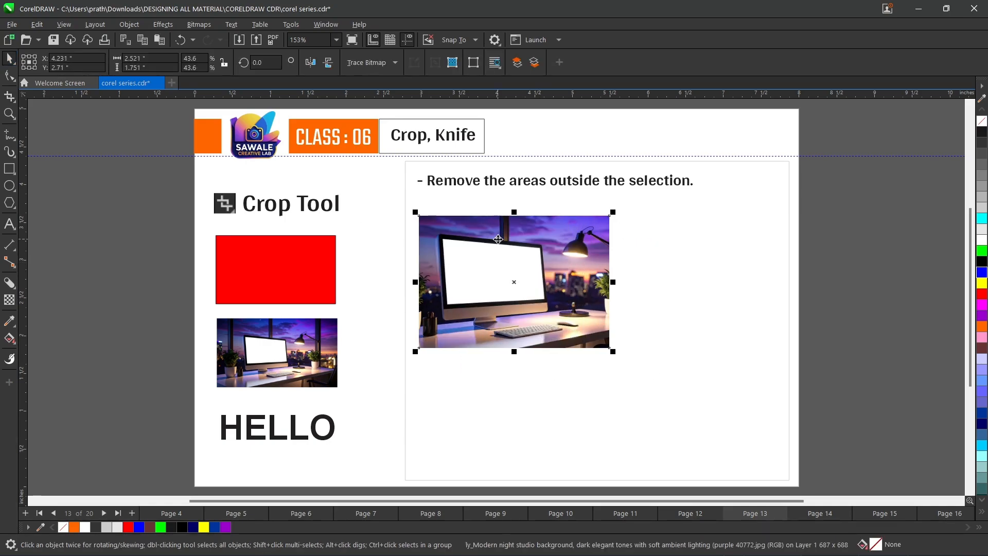
{"action": "key", "text": "ctrl+z"}
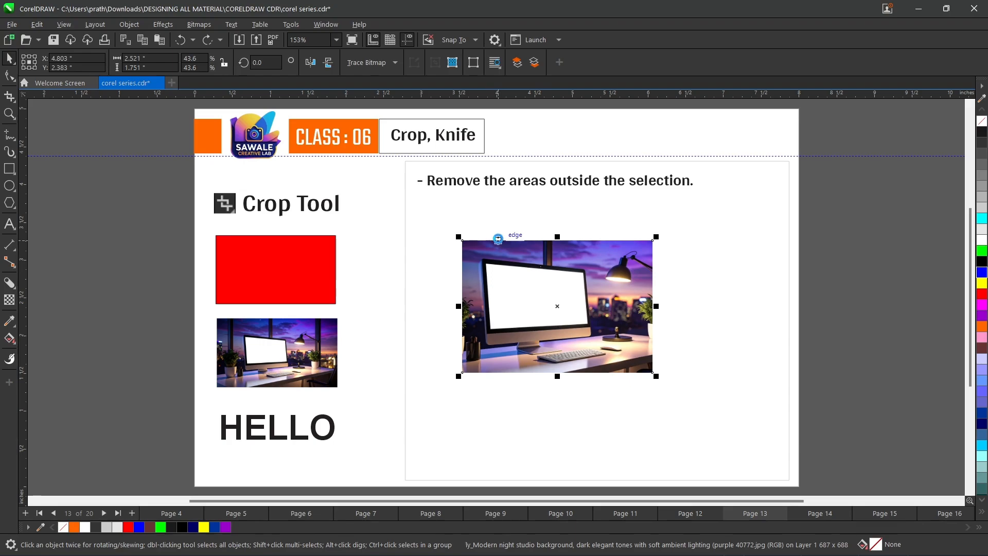
{"action": "key", "text": "ctrl+z"}
Step: Scale the enlarged desk photo down to about 2.26 by 1.29 inches below the crop note, with a copy to its right
{"action": "left_click_drag", "start_coordinate": [523, 264], "coordinate": [521, 254]}
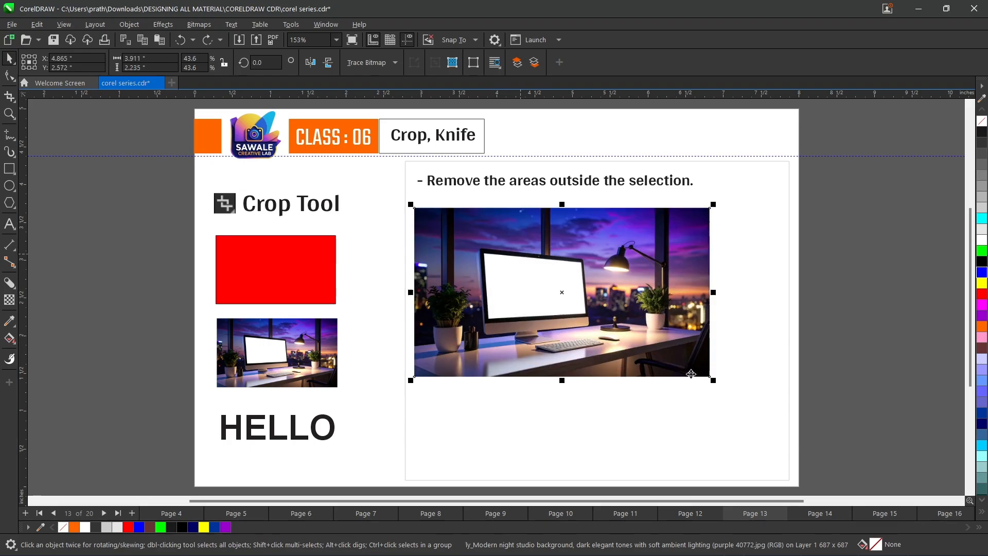
{"action": "left_click_drag", "start_coordinate": [712, 380], "coordinate": [587, 328]}
{"action": "left_click_drag", "start_coordinate": [533, 305], "coordinate": [772, 316]}
{"action": "left_click", "coordinate": [581, 304]}
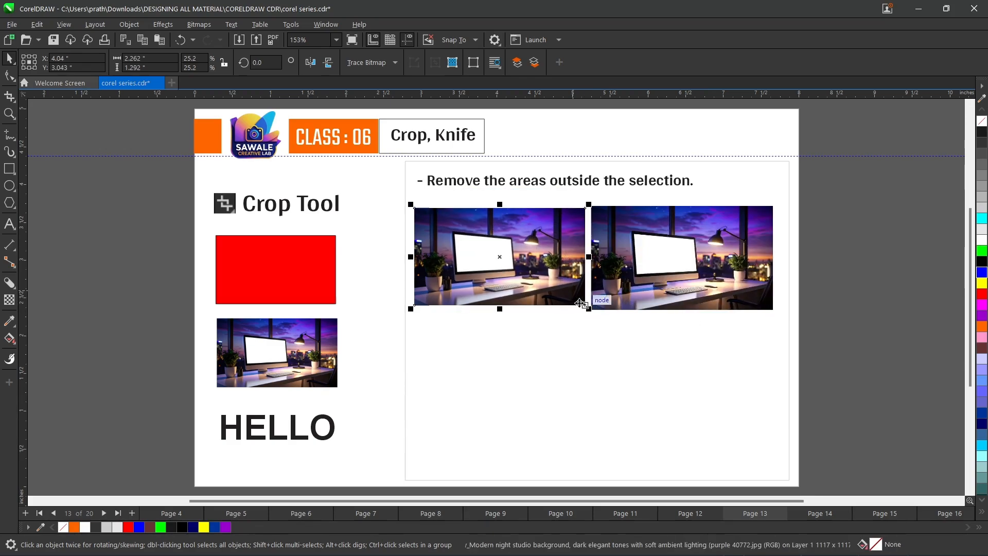
Step: Crop the desk photo on the left of the frame to its lower part, using a crop area about 2.44 by 1.02 inches
{"action": "left_click_drag", "start_coordinate": [589, 309], "coordinate": [589, 308]}
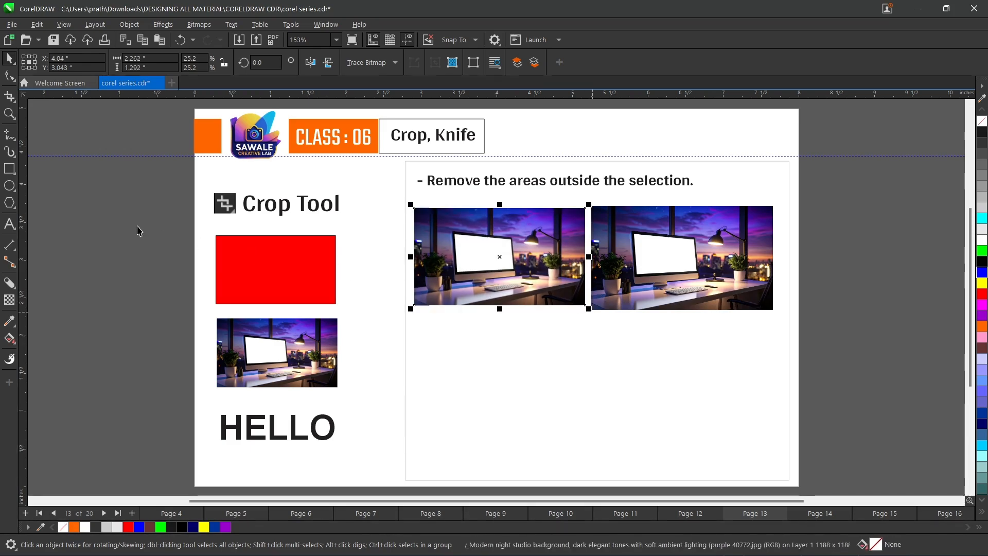
{"action": "left_click", "coordinate": [8, 98]}
{"action": "left_click_drag", "start_coordinate": [406, 246], "coordinate": [590, 323]}
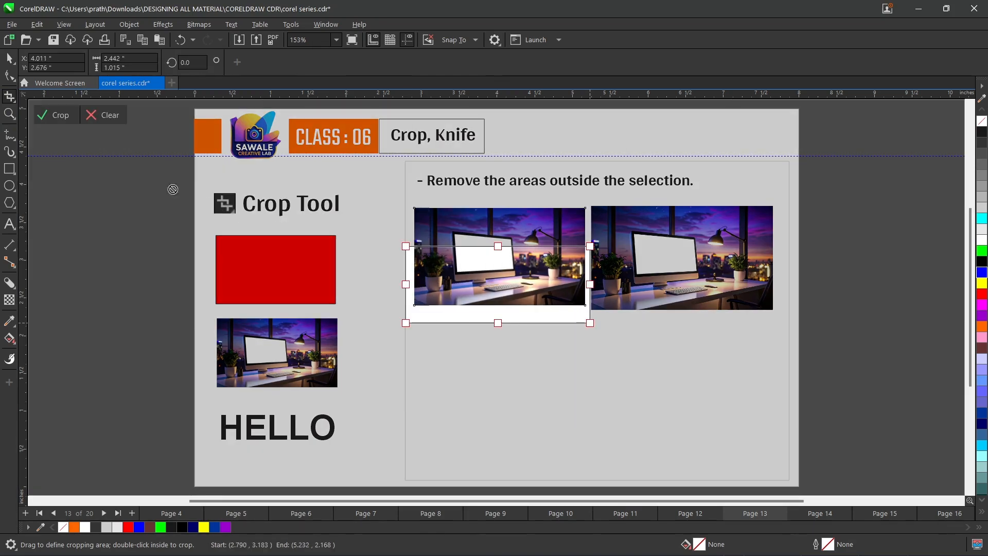
{"action": "left_click", "coordinate": [45, 118]}
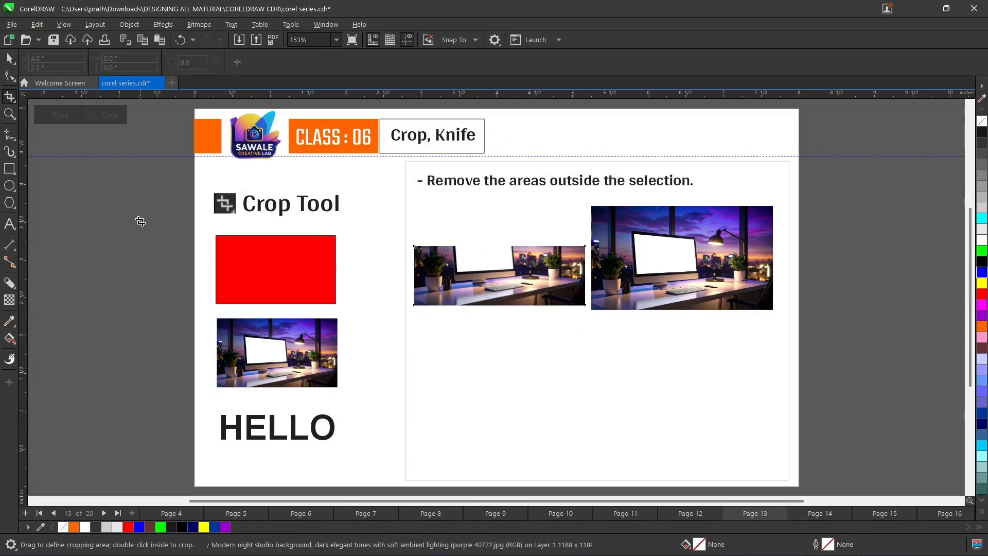
{"action": "left_click", "coordinate": [8, 59]}
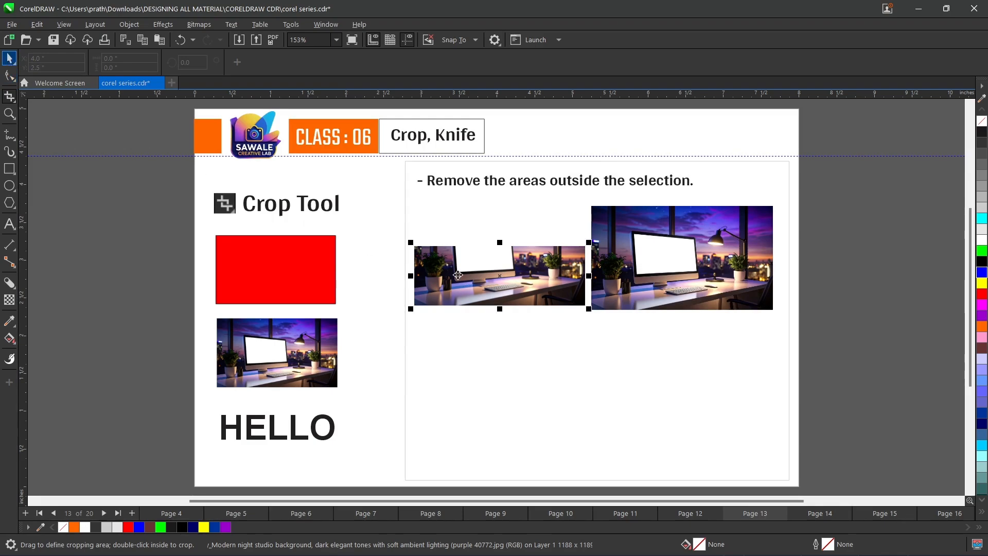
Step: With the Shape tool, lower both upper corner nodes of the right desk photo to hide its upper part
{"action": "left_click", "coordinate": [674, 249]}
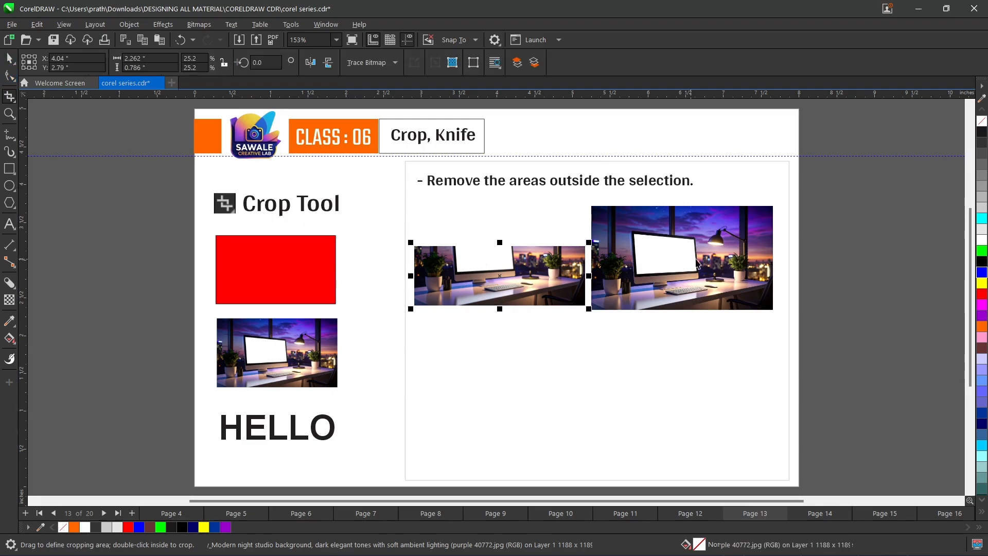
{"action": "left_click", "coordinate": [14, 81]}
{"action": "left_click", "coordinate": [40, 76]}
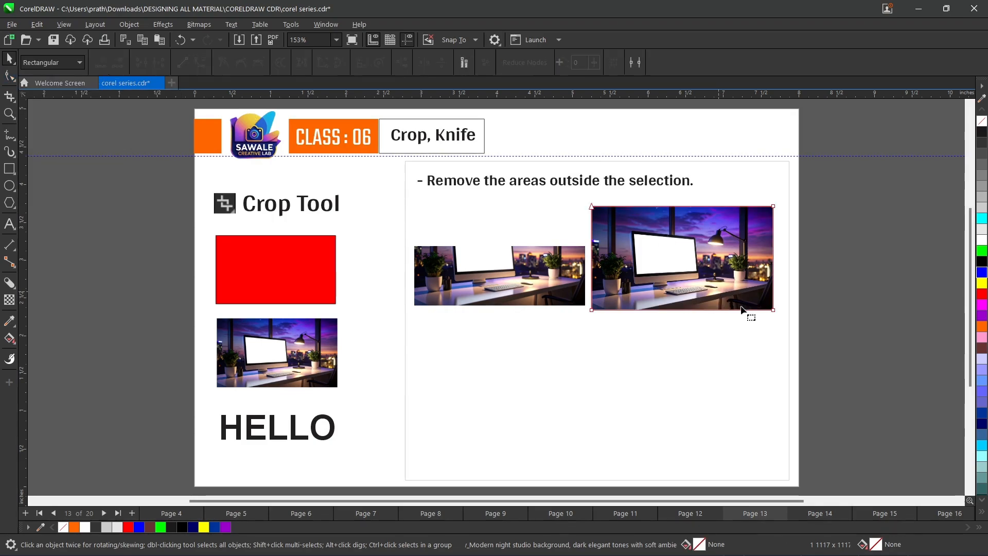
{"action": "left_click_drag", "start_coordinate": [591, 205], "coordinate": [591, 249]}
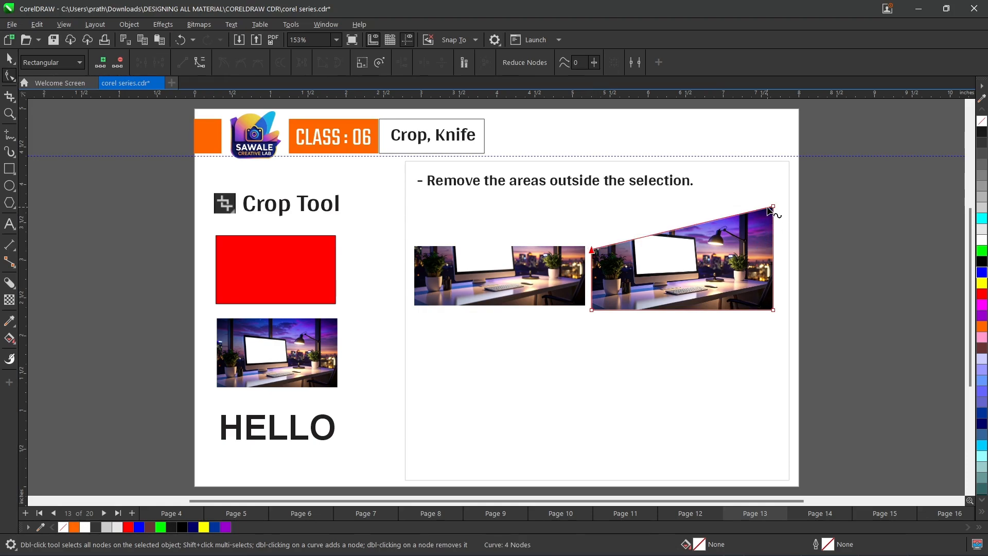
{"action": "left_click_drag", "start_coordinate": [773, 208], "coordinate": [772, 250]}
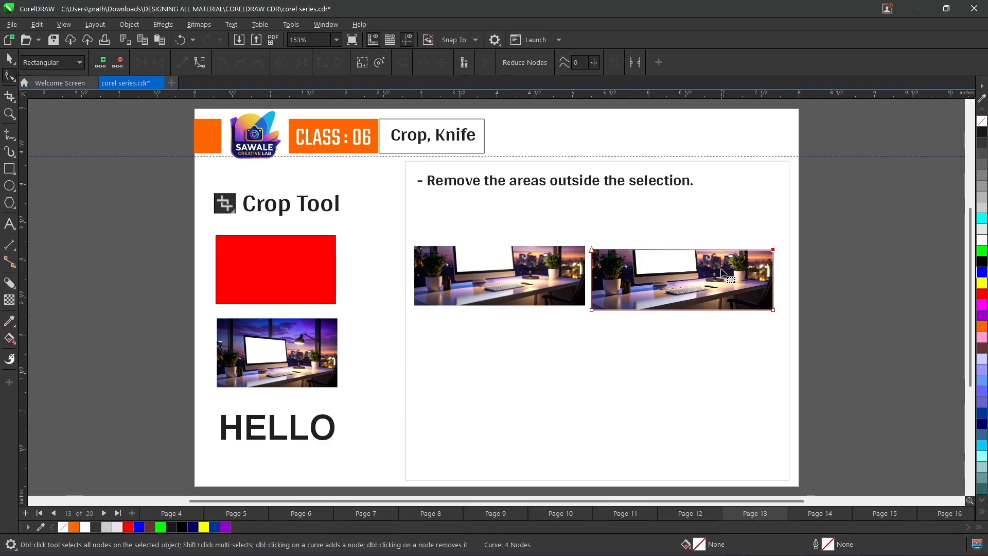
Step: Raise both upper corner nodes of the right desk photo by about 0.63 inches to reveal the full picture
{"action": "scroll", "coordinate": [722, 272], "scroll_direction": "up", "scroll_amount": 2}
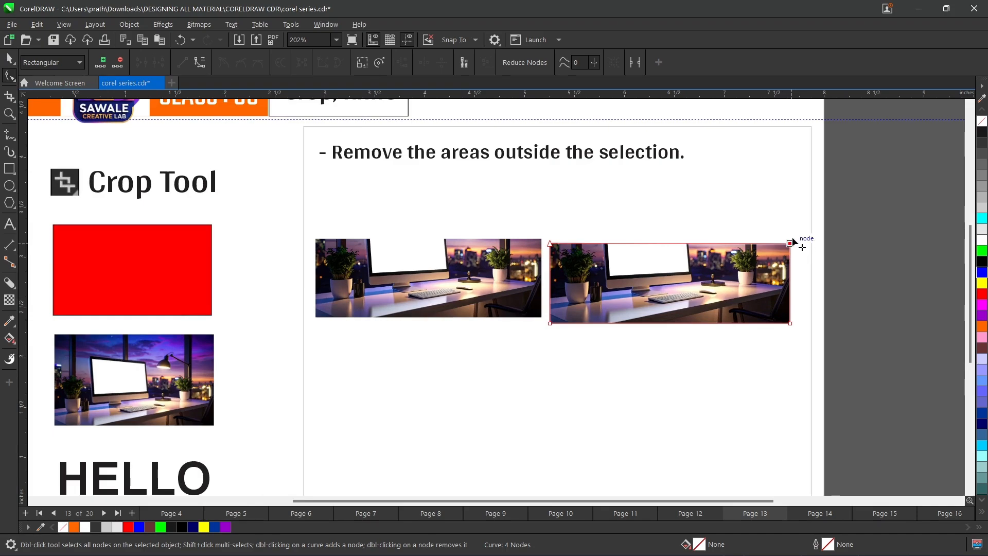
{"action": "left_click_drag", "start_coordinate": [791, 245], "coordinate": [791, 182]}
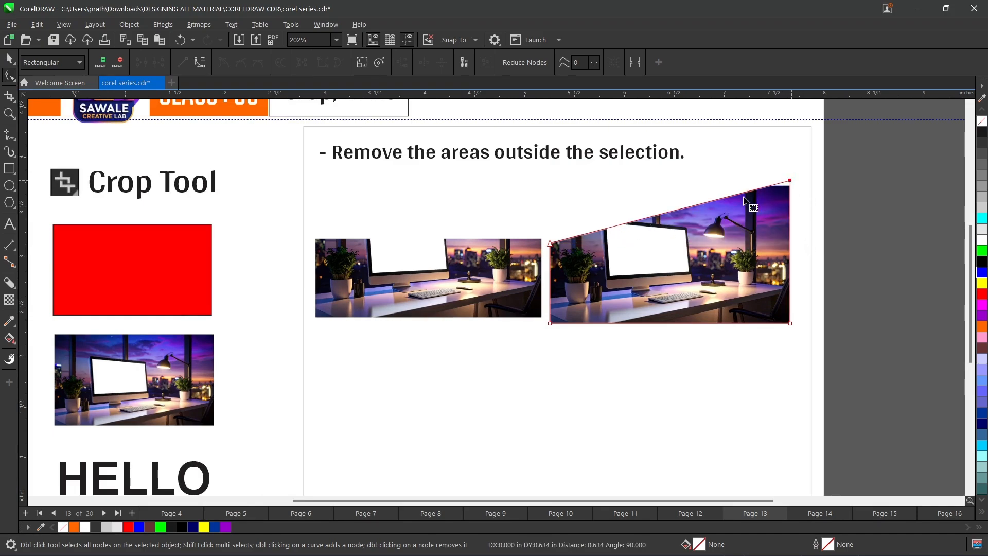
{"action": "left_click_drag", "start_coordinate": [549, 242], "coordinate": [550, 181]}
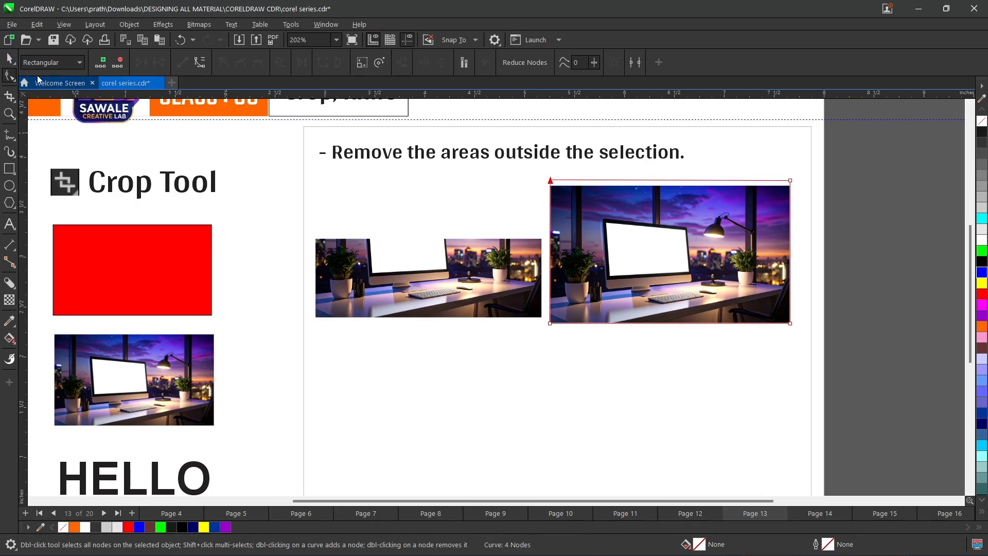
Step: Delete both desk photos from the frame below the crop note
{"action": "left_click", "coordinate": [8, 61]}
{"action": "left_click_drag", "start_coordinate": [922, 380], "coordinate": [293, 181]}
{"action": "key", "text": "Delete"}
{"action": "left_click", "coordinate": [639, 282]}
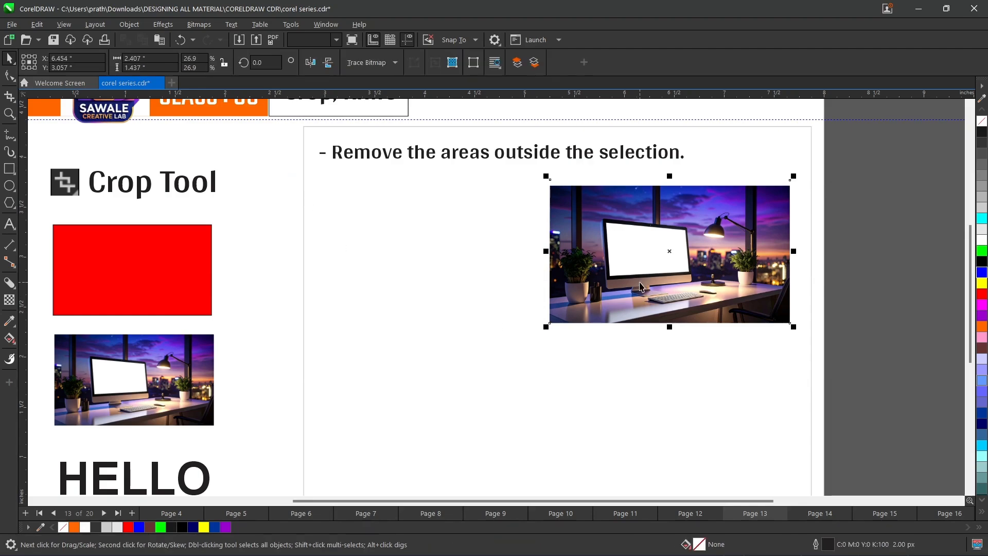
{"action": "key", "text": "Delete"}
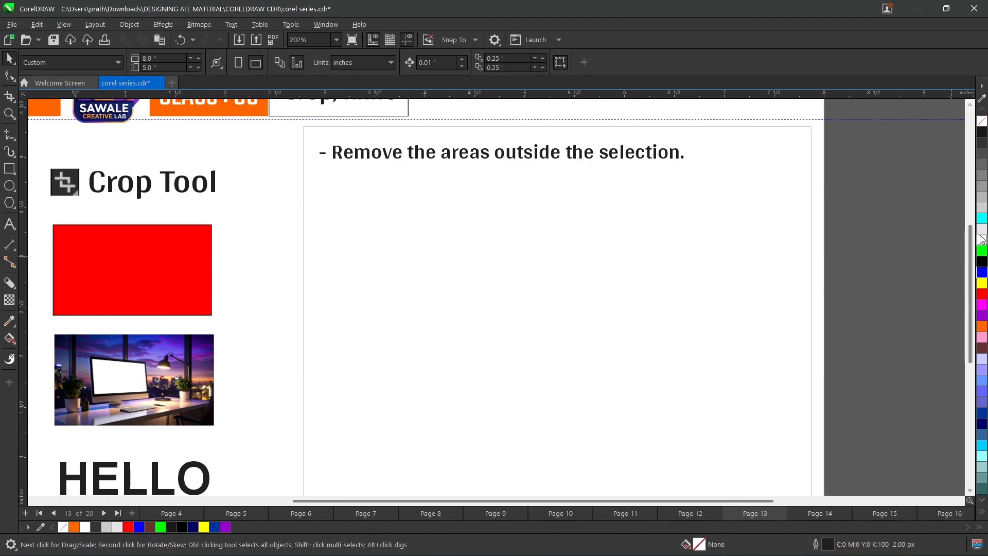
Step: Duplicate the HELLO text into the empty frame below the crop note and enlarge it to about 3.79 by 0.86 inches
{"action": "scroll", "coordinate": [970, 294], "scroll_direction": "down", "scroll_amount": 1}
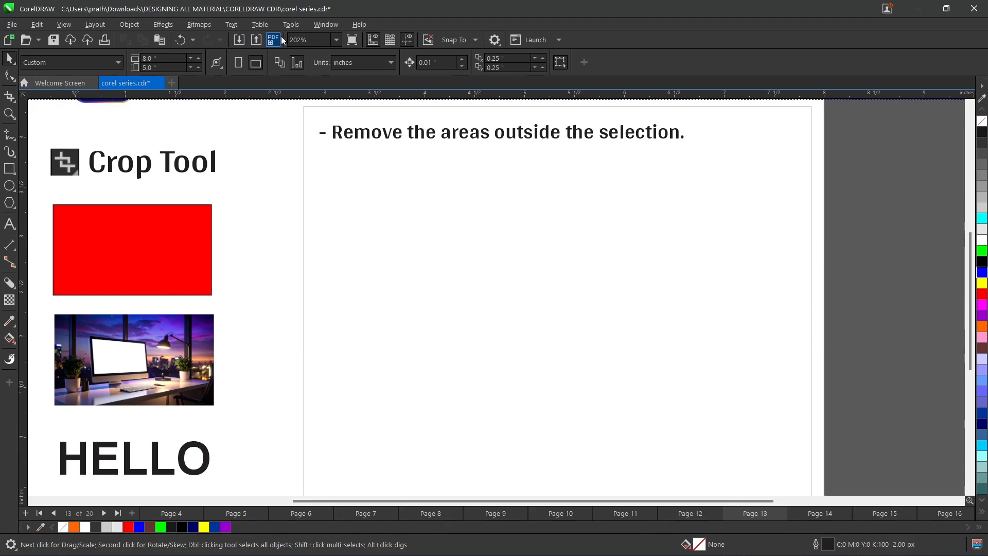
{"action": "left_click", "coordinate": [336, 40]}
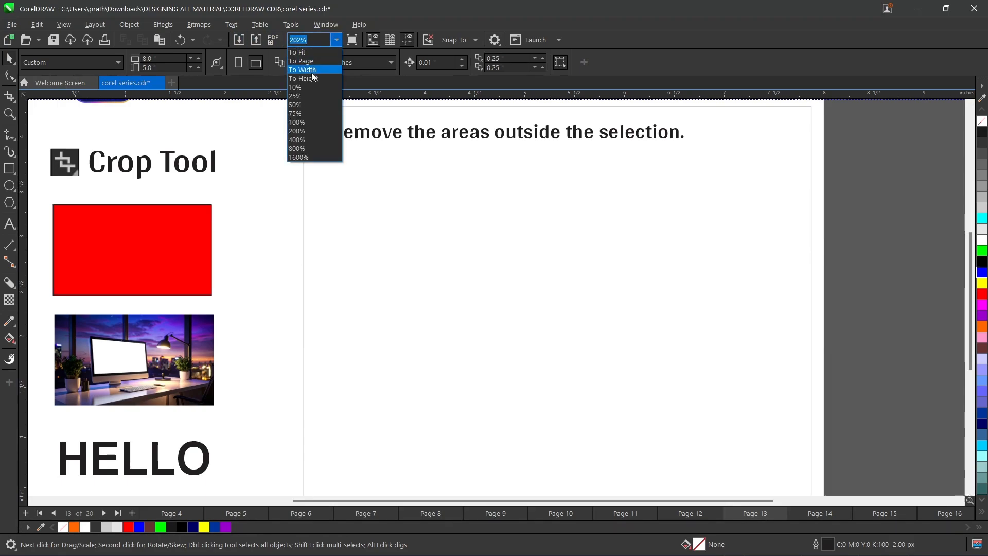
{"action": "left_click", "coordinate": [310, 77]}
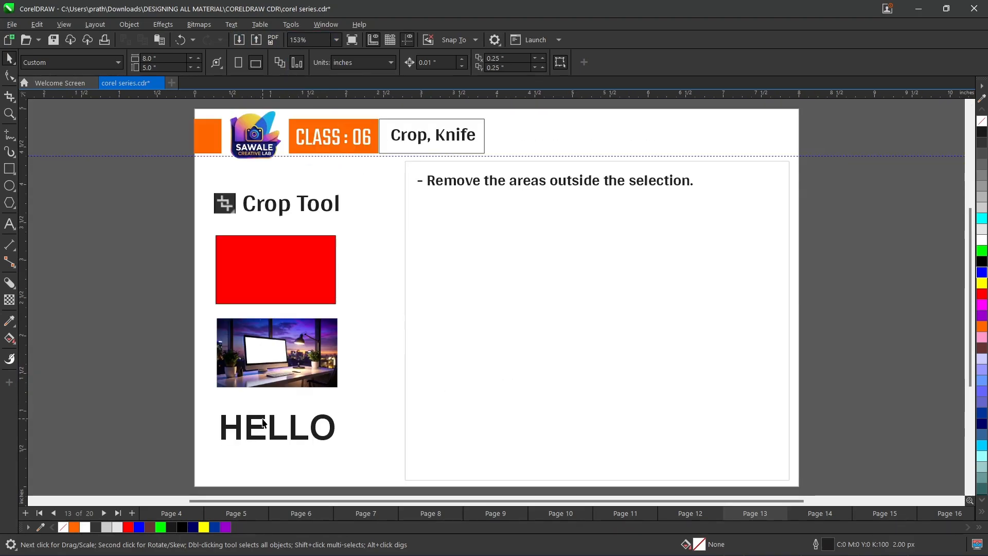
{"action": "left_click", "coordinate": [262, 423]}
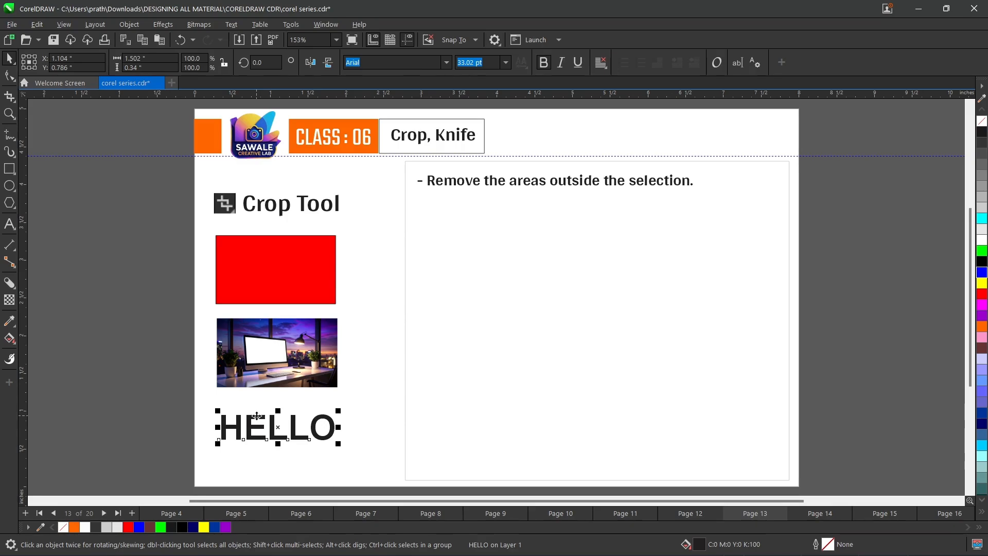
{"action": "key", "text": "ctrl+d"}
{"action": "left_click_drag", "start_coordinate": [266, 408], "coordinate": [468, 233]}
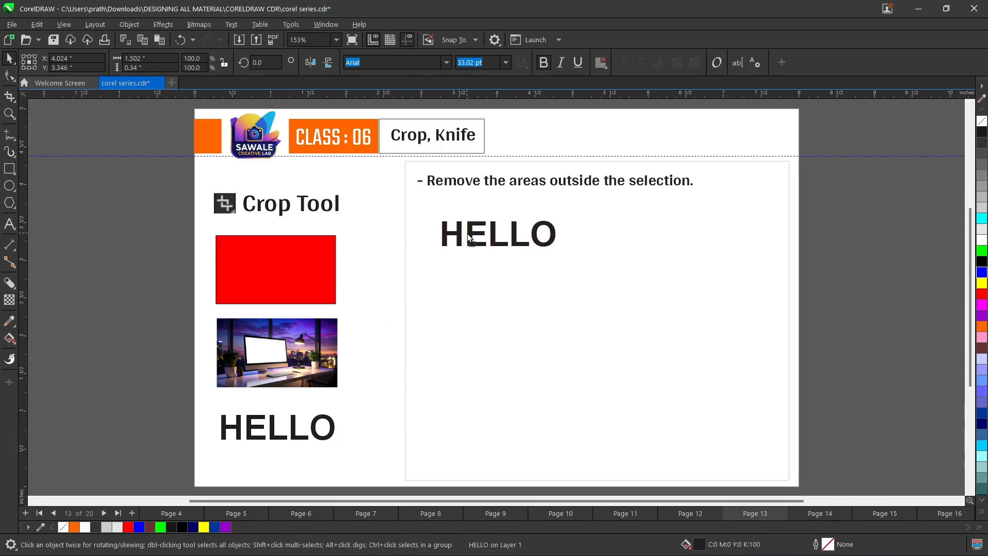
{"action": "left_click_drag", "start_coordinate": [559, 251], "coordinate": [725, 390]}
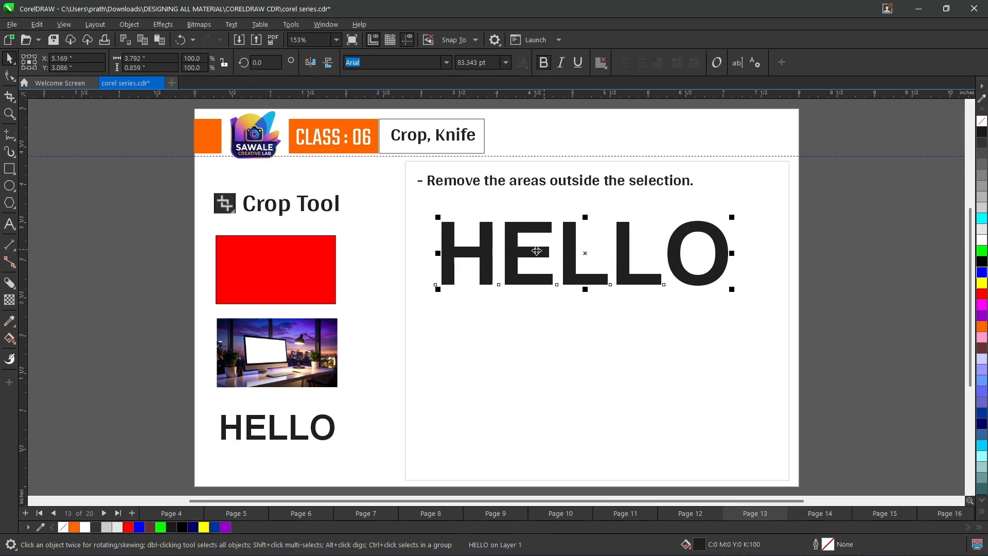
Step: Crop the enlarged HELLO text to its lower half, using a crop area about 4.58 by 0.59 inches
{"action": "left_click", "coordinate": [10, 98]}
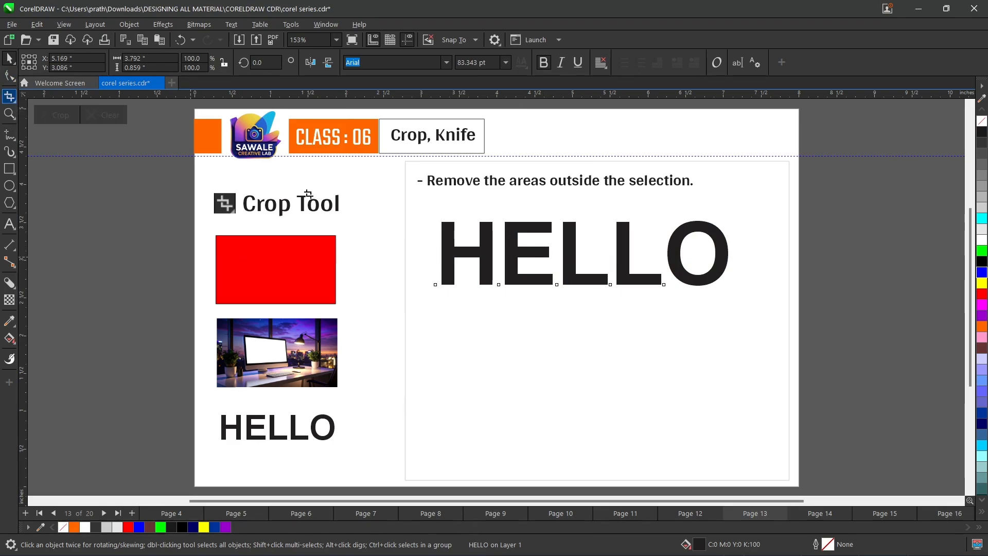
{"action": "left_click_drag", "start_coordinate": [413, 251], "coordinate": [760, 295]}
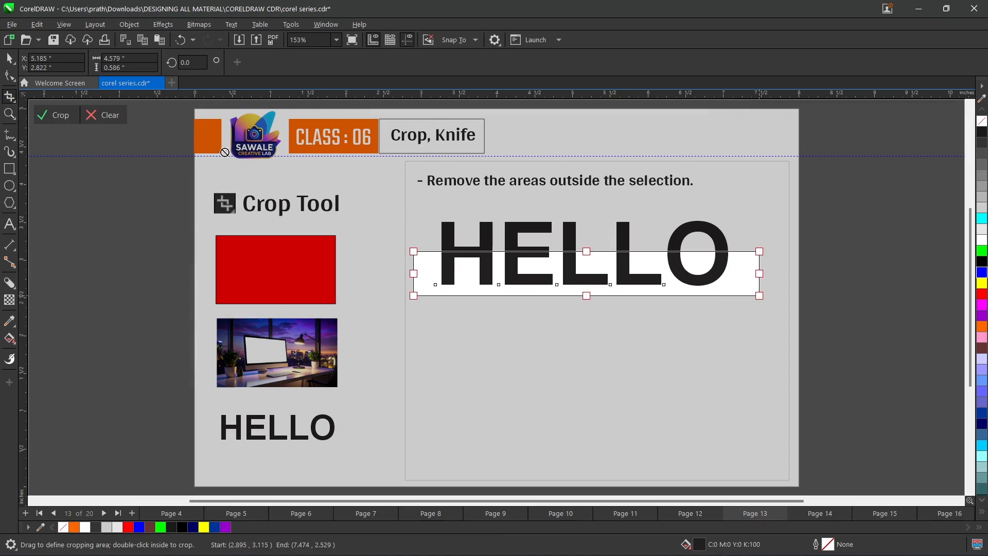
{"action": "left_click", "coordinate": [57, 115]}
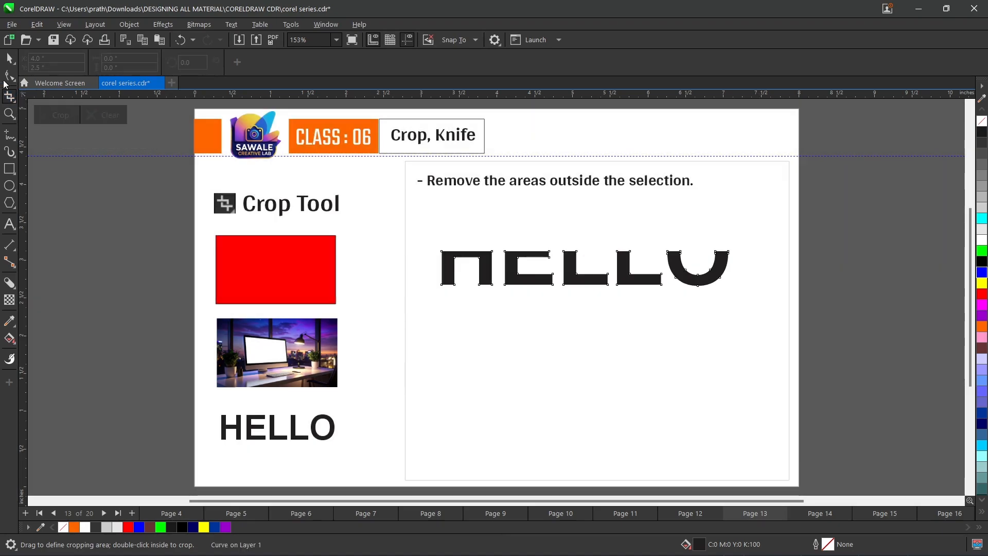
Step: Delete the cropped HELLO text and go to Page 14 with the Knife Tool lesson
{"action": "left_click", "coordinate": [13, 61]}
{"action": "key", "text": "space"}
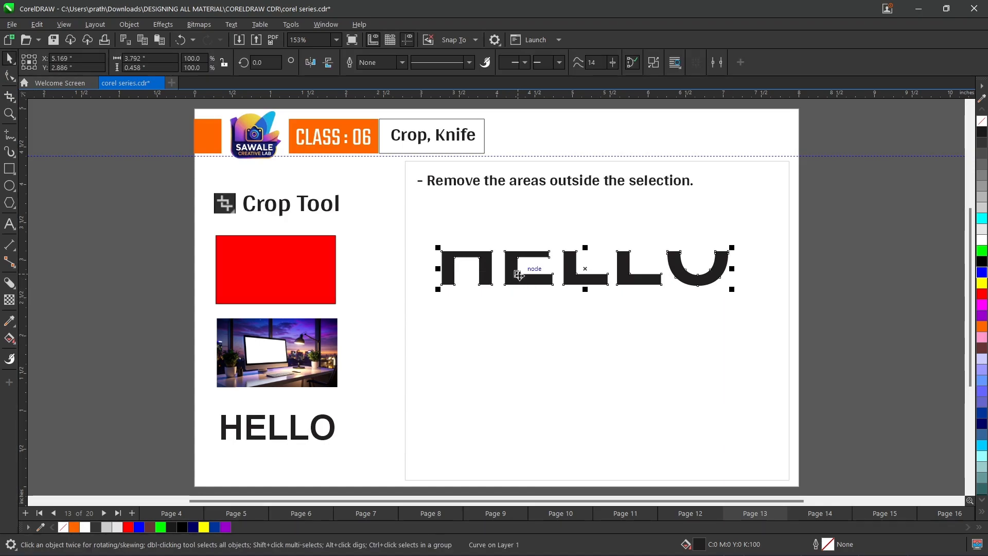
{"action": "key", "text": "Delete"}
{"action": "left_click", "coordinate": [812, 512]}
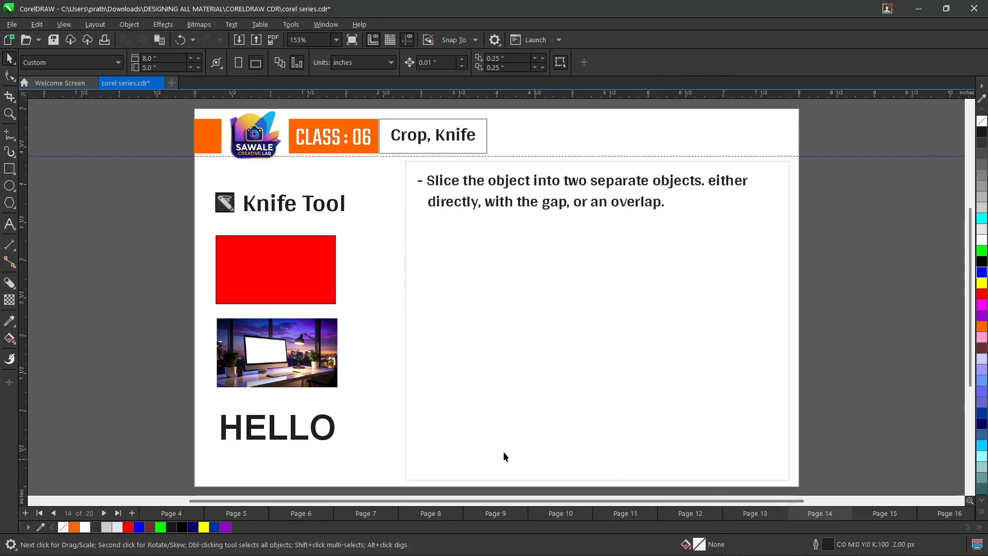
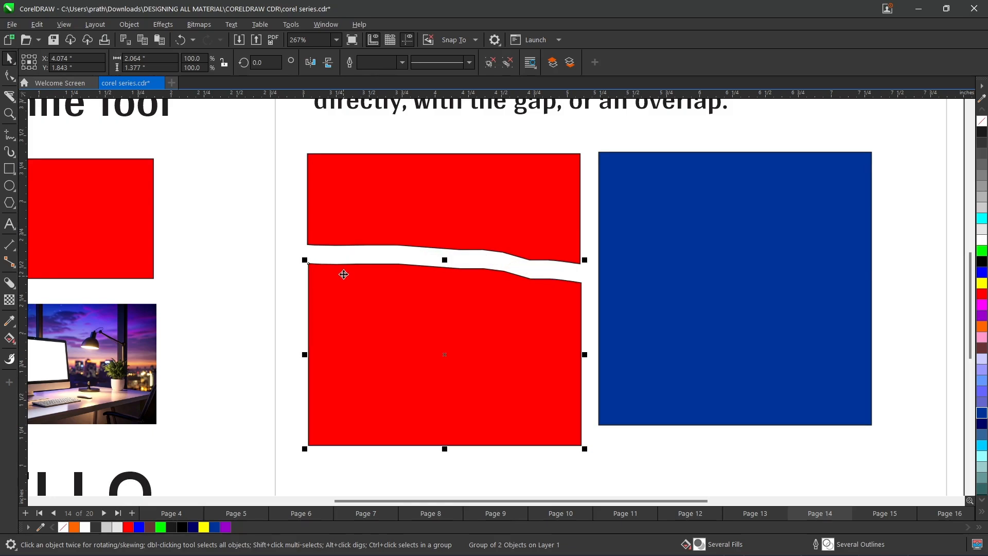
Step: Slice the blue square in two with a slightly wavy freehand Knife cut sloping down from its left edge to its right edge
{"action": "left_click", "coordinate": [302, 143]}
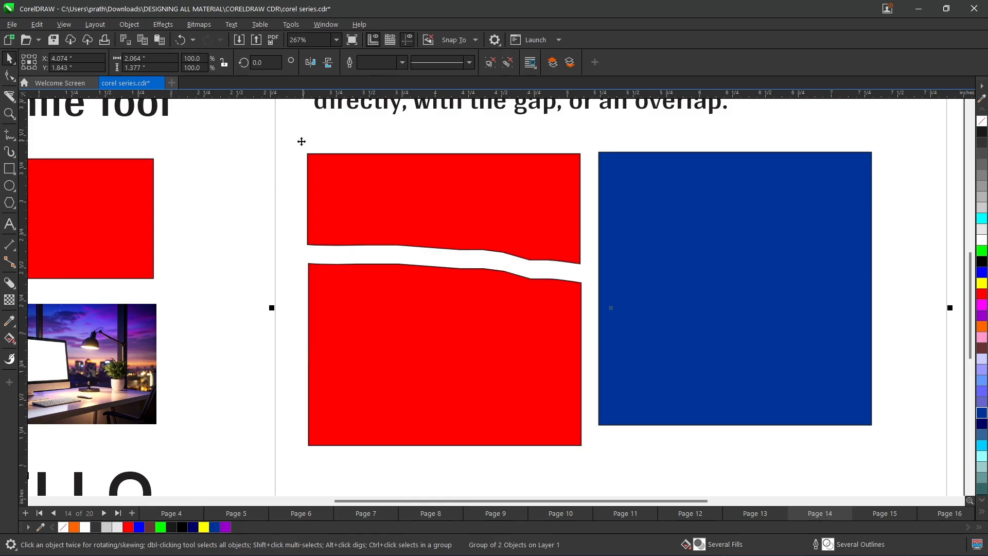
{"action": "left_click", "coordinate": [695, 250]}
{"action": "scroll", "coordinate": [715, 263], "scroll_direction": "up", "scroll_amount": 1}
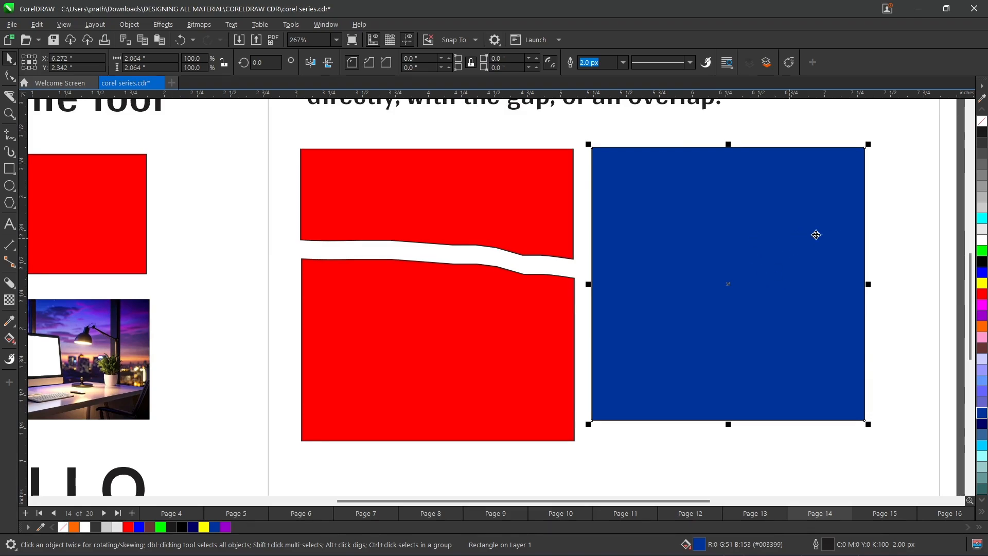
{"action": "left_click", "coordinate": [9, 94]}
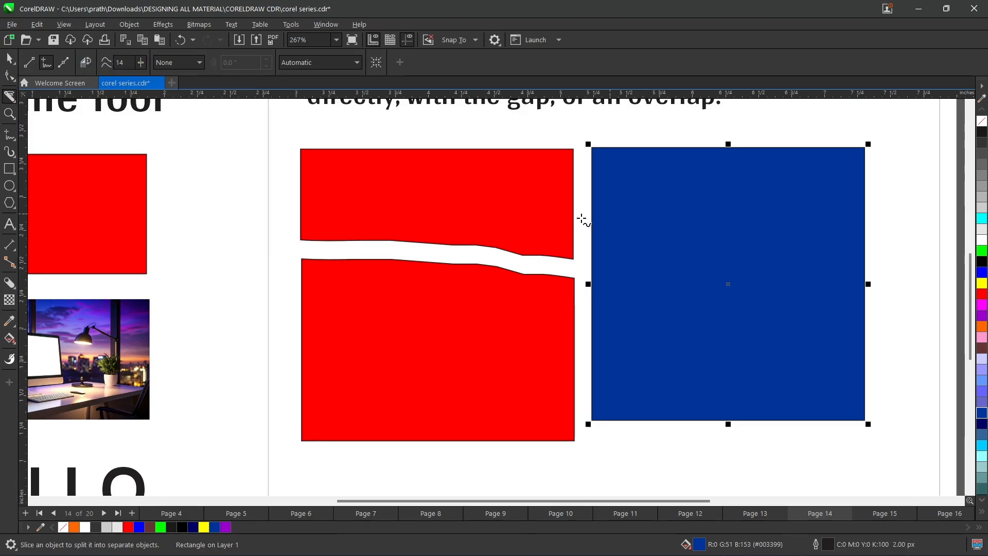
{"action": "left_click_drag", "start_coordinate": [577, 233], "coordinate": [887, 282]}
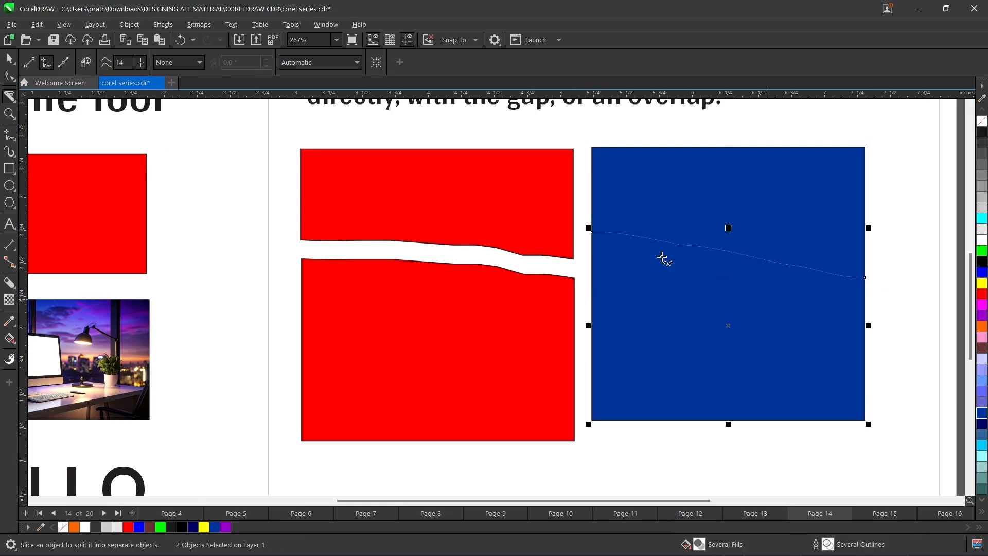
Step: Move the lower piece of the blue square down about 0.13 inches and compare the cut edges with the red pieces
{"action": "left_click", "coordinate": [7, 60]}
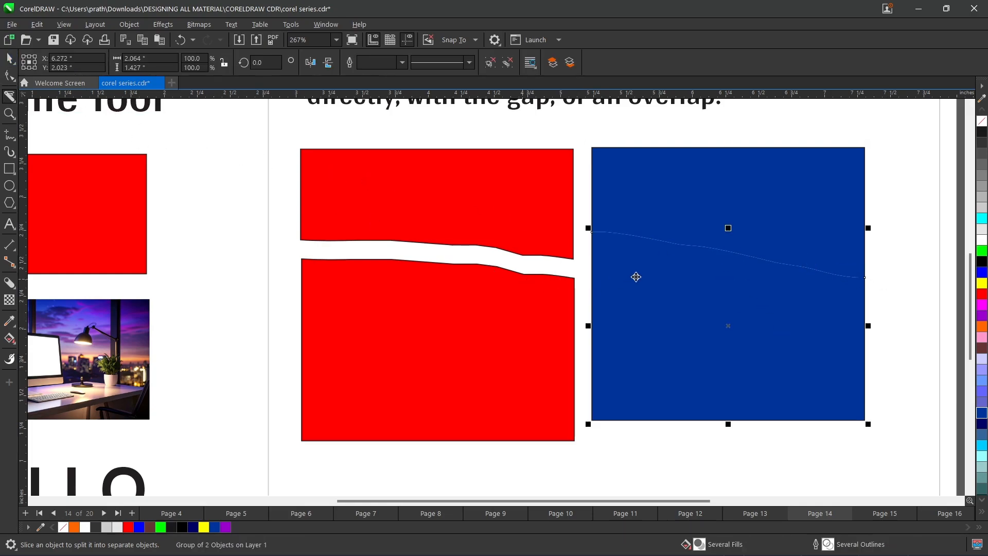
{"action": "left_click_drag", "start_coordinate": [635, 276], "coordinate": [637, 294]}
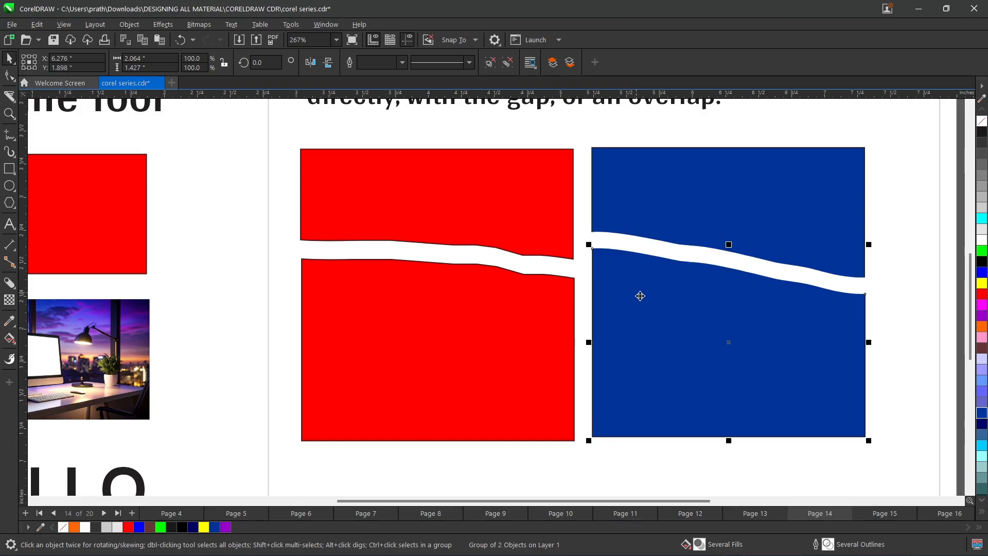
{"action": "scroll", "coordinate": [638, 301], "scroll_direction": "up", "scroll_amount": 1}
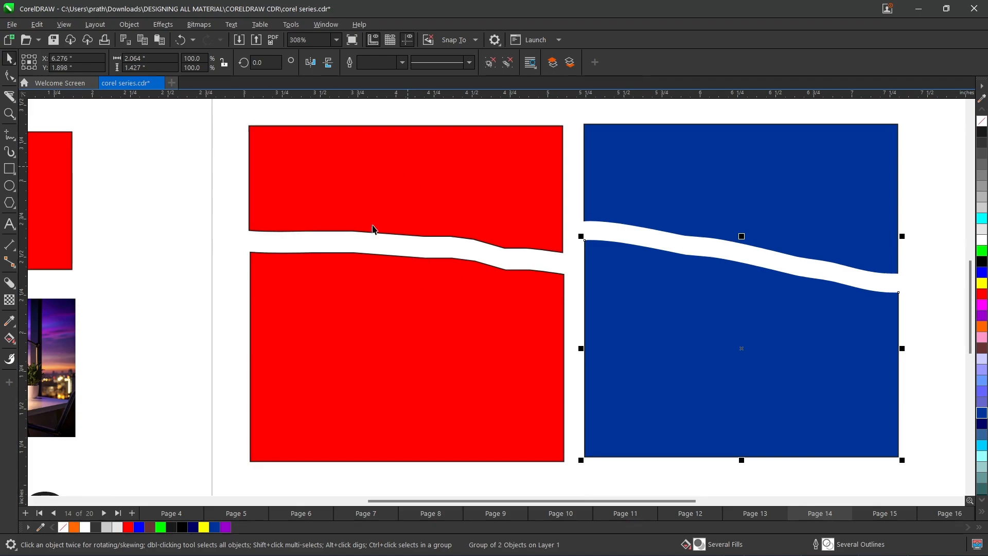
{"action": "scroll", "coordinate": [402, 224], "scroll_direction": "up", "scroll_amount": 1}
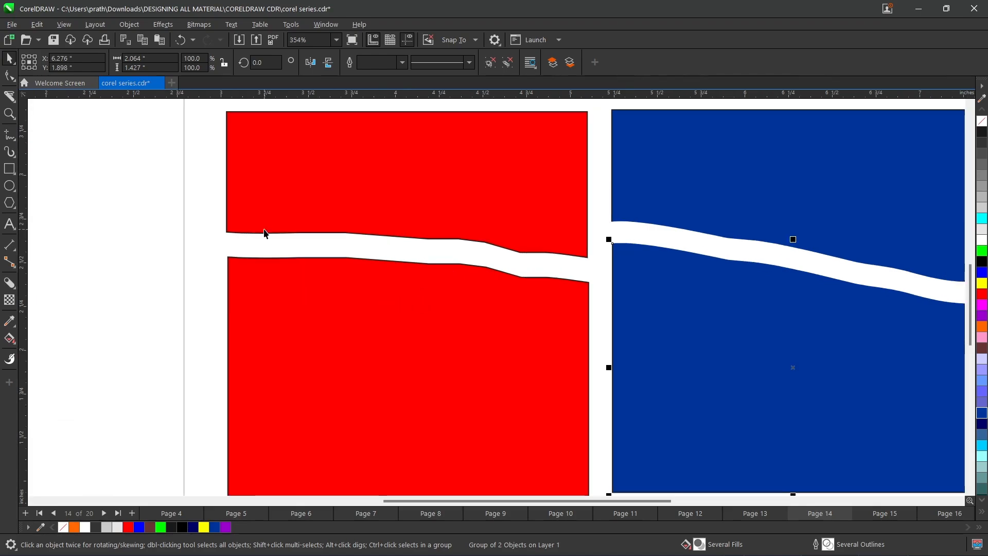
{"action": "scroll", "coordinate": [500, 258], "scroll_direction": "up", "scroll_amount": 2}
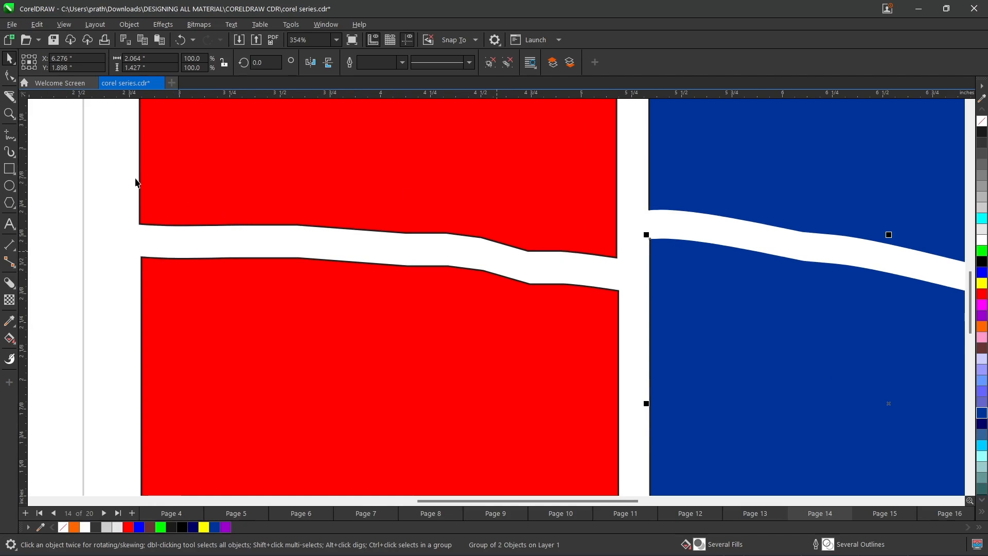
{"action": "scroll", "coordinate": [286, 174], "scroll_direction": "down", "scroll_amount": 2}
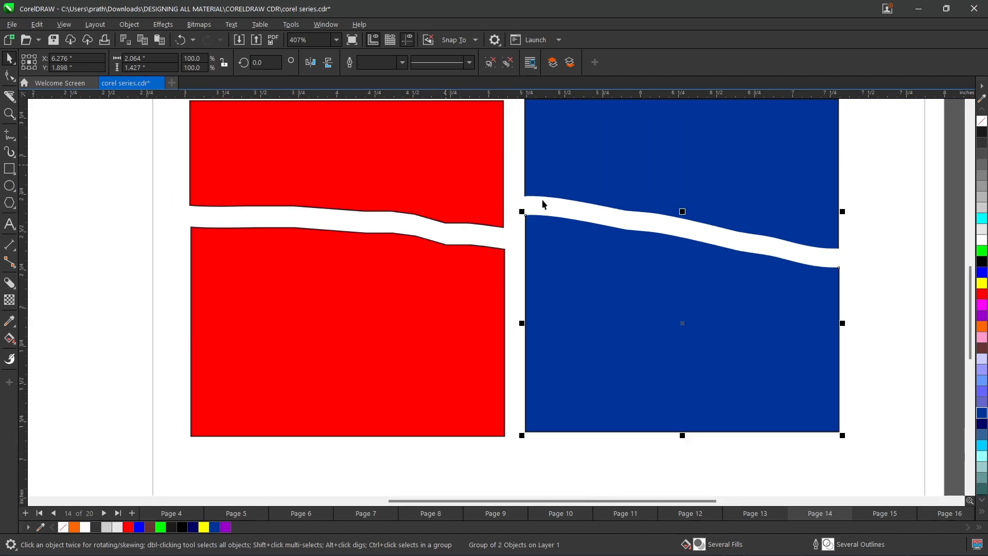
Step: Compare the cut edges of the red and blue pieces and review the Knife tool's auto-close and outline handling options
{"action": "scroll", "coordinate": [682, 237], "scroll_direction": "up", "scroll_amount": 2}
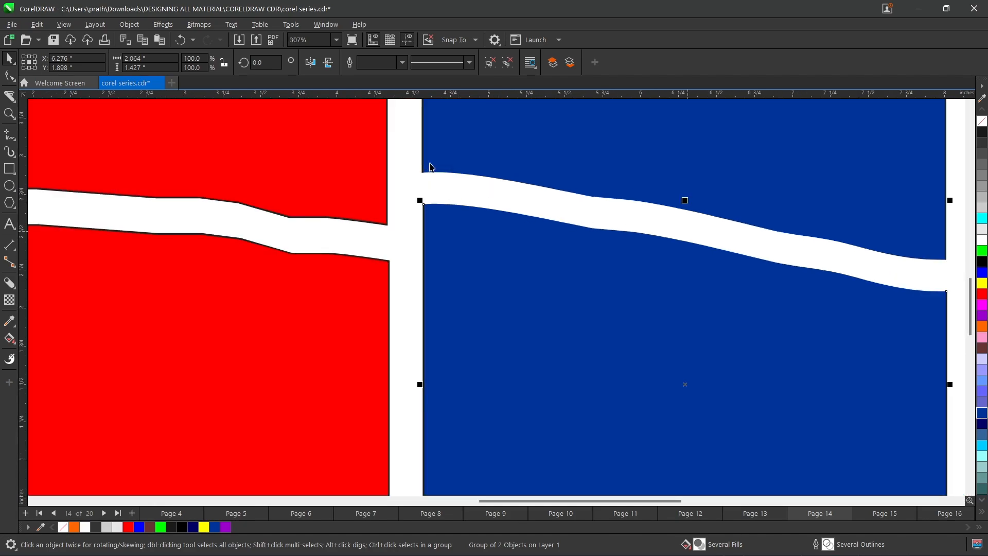
{"action": "scroll", "coordinate": [717, 234], "scroll_direction": "down", "scroll_amount": 3}
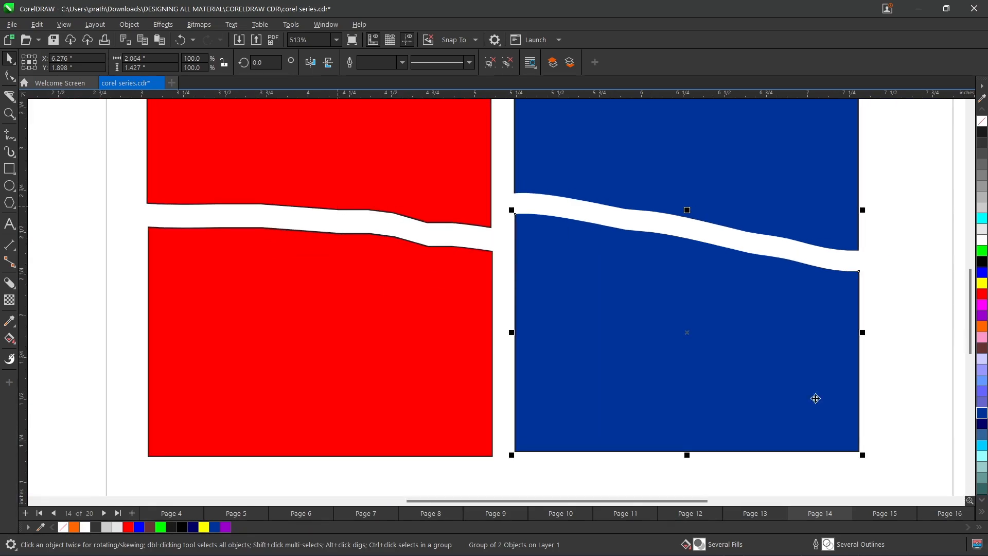
{"action": "scroll", "coordinate": [827, 430], "scroll_direction": "down", "scroll_amount": 2}
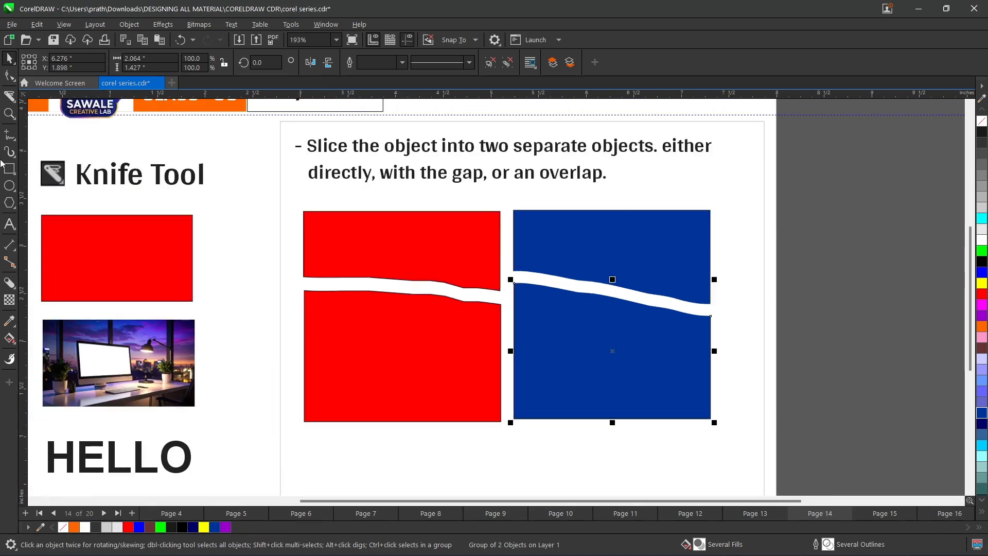
{"action": "left_click", "coordinate": [9, 97]}
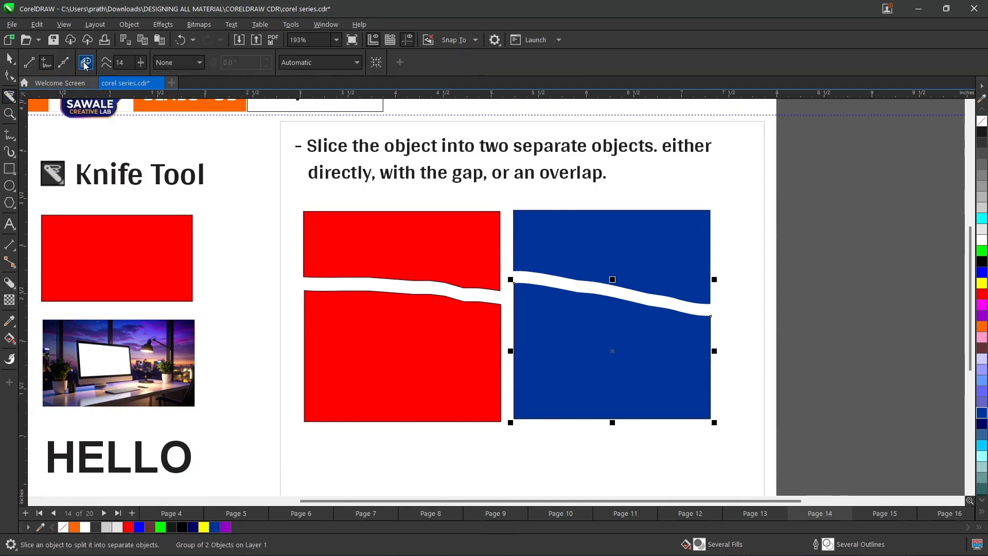
{"action": "scroll", "coordinate": [324, 264], "scroll_direction": "up", "scroll_amount": 2}
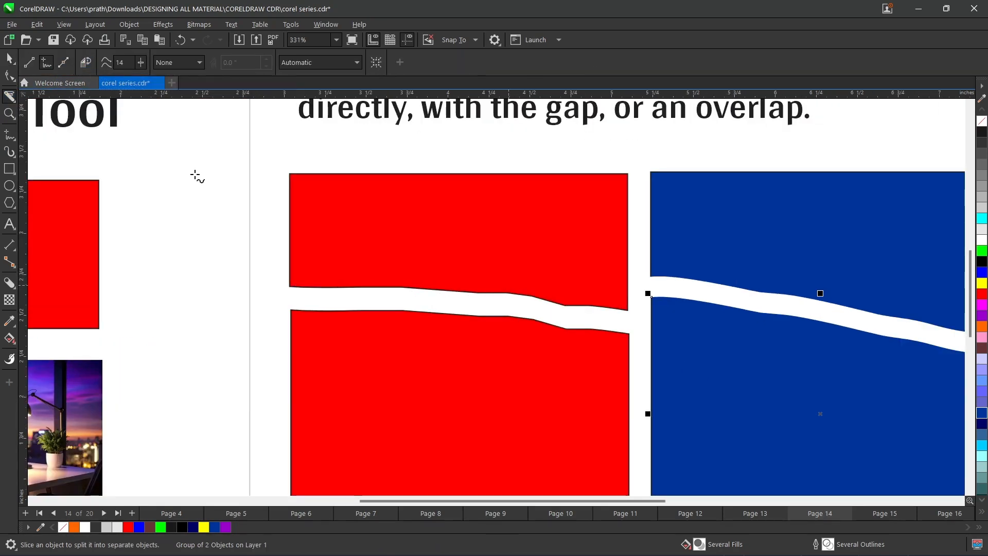
{"action": "scroll", "coordinate": [98, 136], "scroll_direction": "down", "scroll_amount": 1}
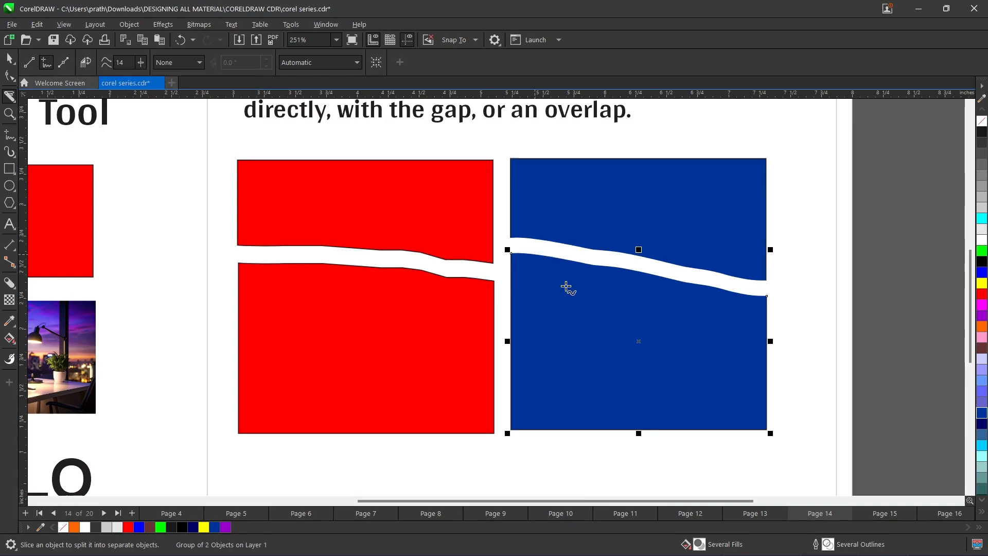
{"action": "scroll", "coordinate": [563, 285], "scroll_direction": "up", "scroll_amount": 2}
{"action": "scroll", "coordinate": [910, 263], "scroll_direction": "down", "scroll_amount": 1}
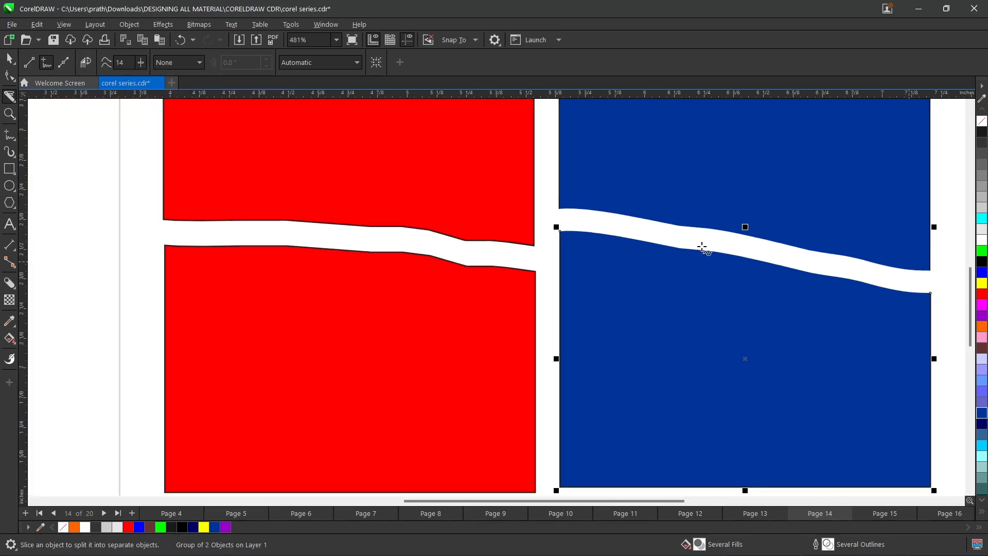
{"action": "scroll", "coordinate": [772, 227], "scroll_direction": "down", "scroll_amount": 2}
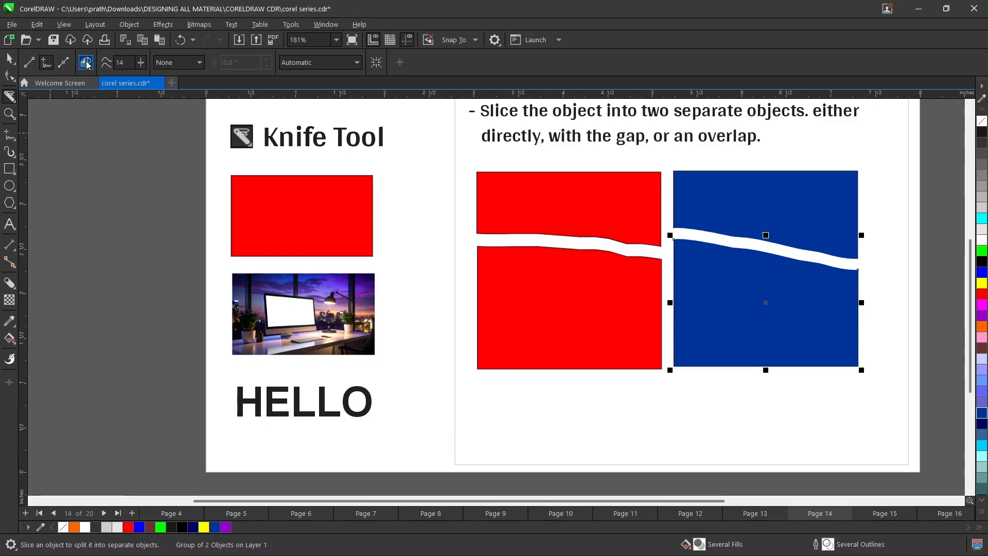
{"action": "left_click", "coordinate": [352, 62]}
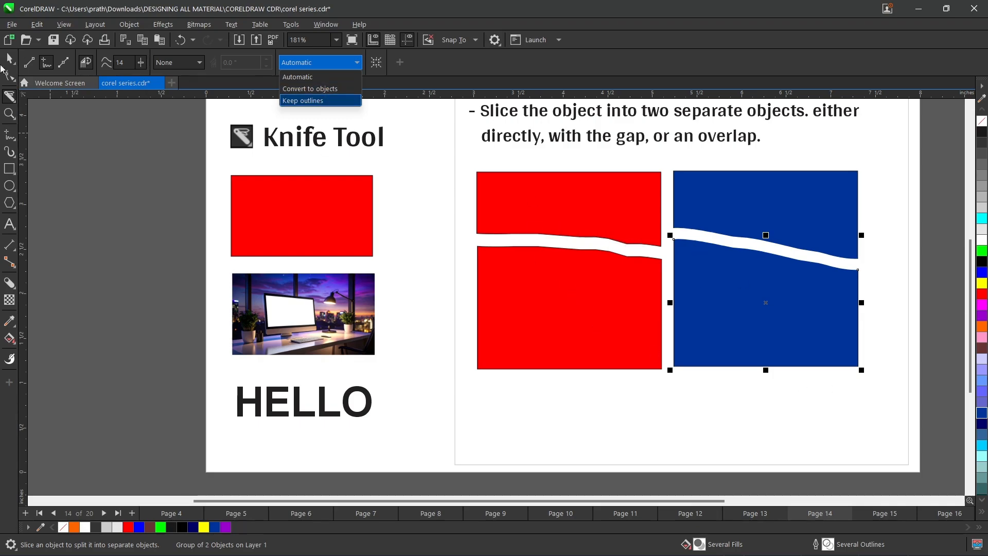
{"action": "left_click", "coordinate": [7, 61]}
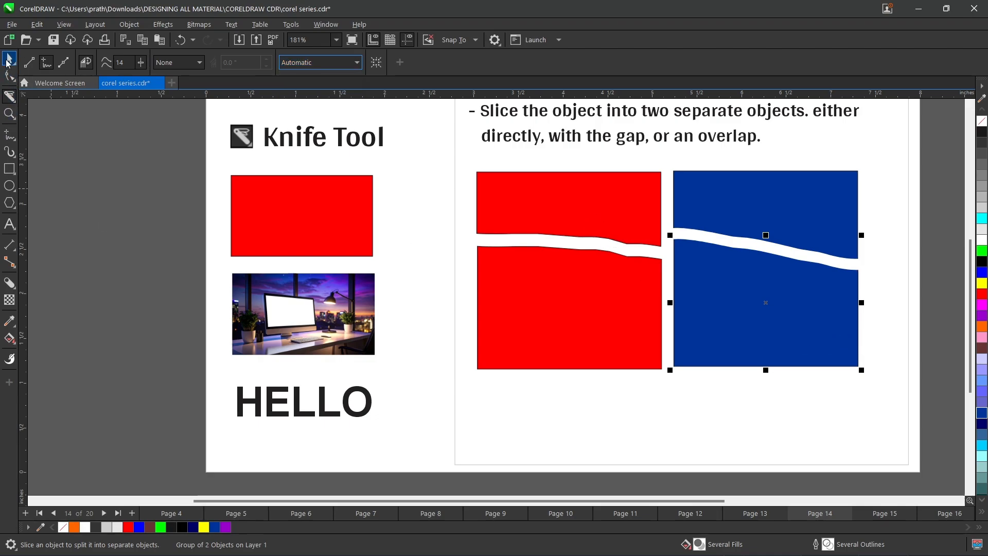
Step: Delete all the sliced red and blue pieces beneath the Knife tool description
{"action": "key", "text": "space"}
{"action": "left_click_drag", "start_coordinate": [937, 386], "coordinate": [468, 164]}
{"action": "key", "text": "Delete"}
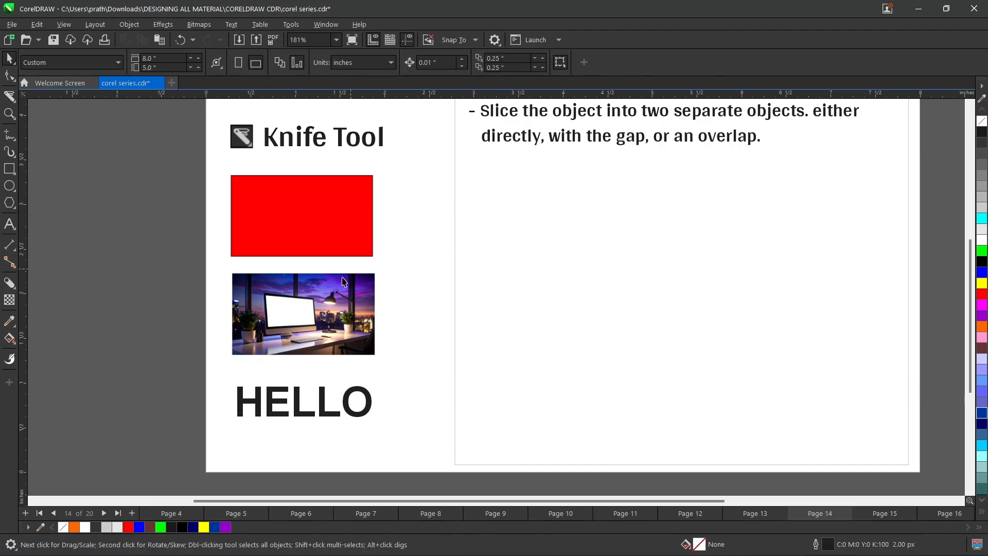
Step: Place a copy of the desk photo in the empty lesson area and enlarge it to about 3.19 inches wide
{"action": "left_click", "coordinate": [283, 339]}
{"action": "left_click_drag", "start_coordinate": [284, 340], "coordinate": [646, 227]}
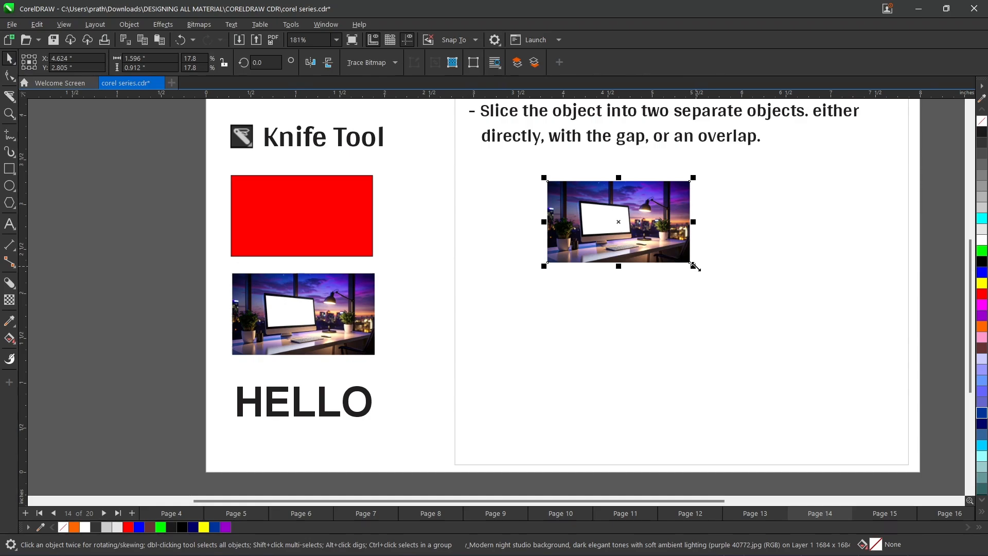
{"action": "left_click_drag", "start_coordinate": [693, 266], "coordinate": [832, 344]}
{"action": "left_click_drag", "start_coordinate": [690, 304], "coordinate": [89, 137]}
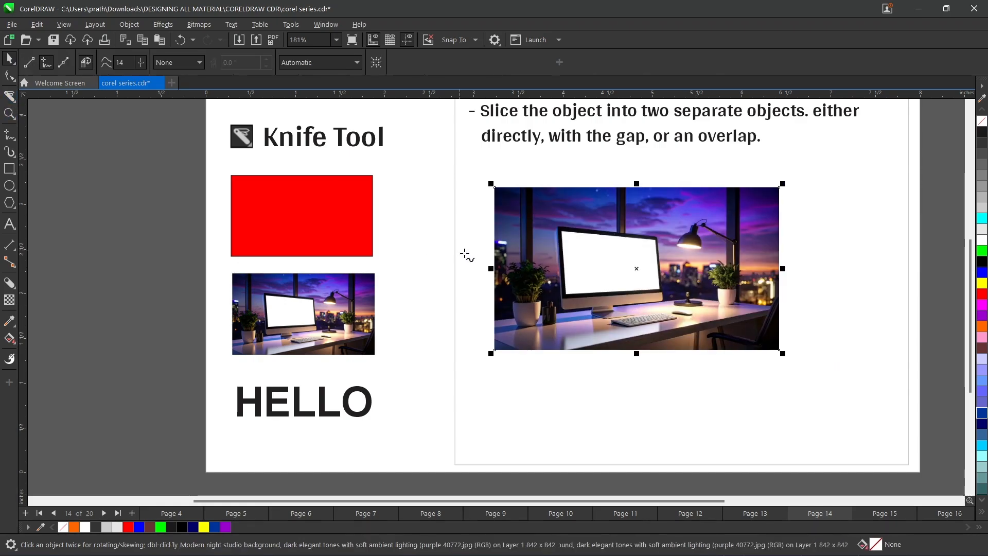
Step: Slice the enlarged desk photo with a freehand Knife cut sloping down to its right edge, shift the lower piece down and undo the shift
{"action": "left_click_drag", "start_coordinate": [467, 254], "coordinate": [818, 294]}
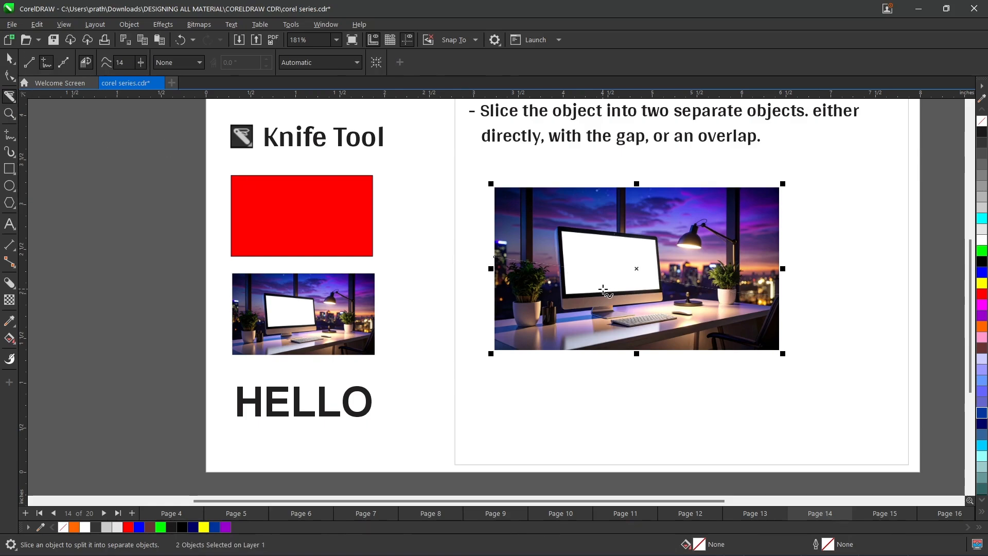
{"action": "left_click", "coordinate": [9, 57]}
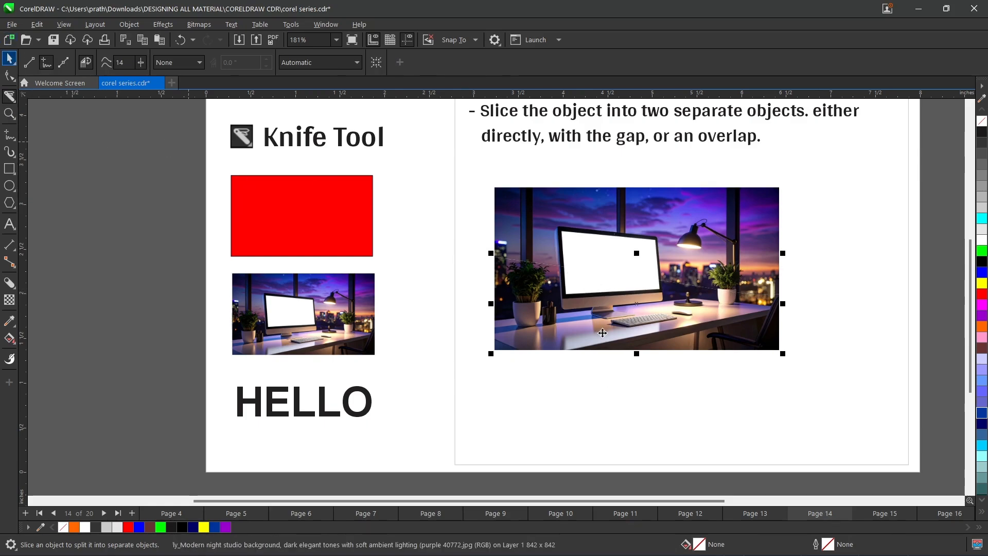
{"action": "left_click_drag", "start_coordinate": [603, 333], "coordinate": [598, 349]}
{"action": "key", "text": "ctrl+z"}
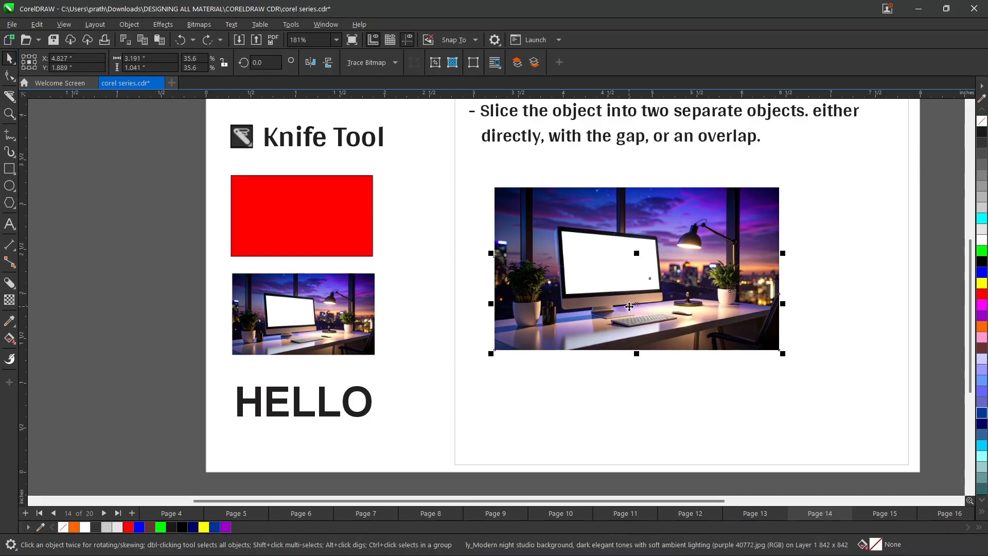
Step: Delete both pieces of the sliced desk photo
{"action": "key", "text": "Delete"}
{"action": "left_click", "coordinate": [629, 267]}
{"action": "key", "text": "Delete"}
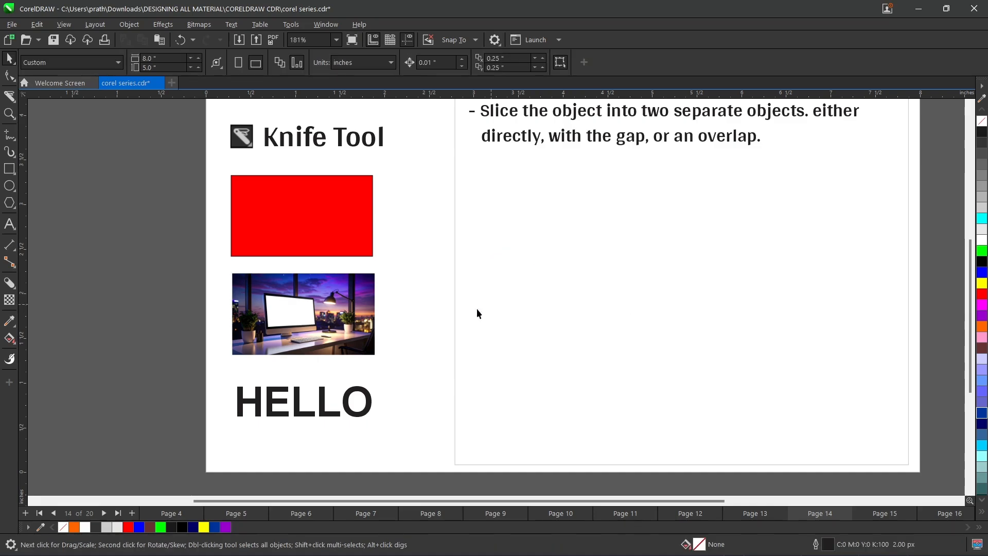
Step: Duplicate the HELLO text, enlarge the copy to about 3.00 by 0.68 inches and place it beneath the Knife tool description
{"action": "left_click", "coordinate": [359, 392]}
{"action": "key", "text": "ctrl+d"}
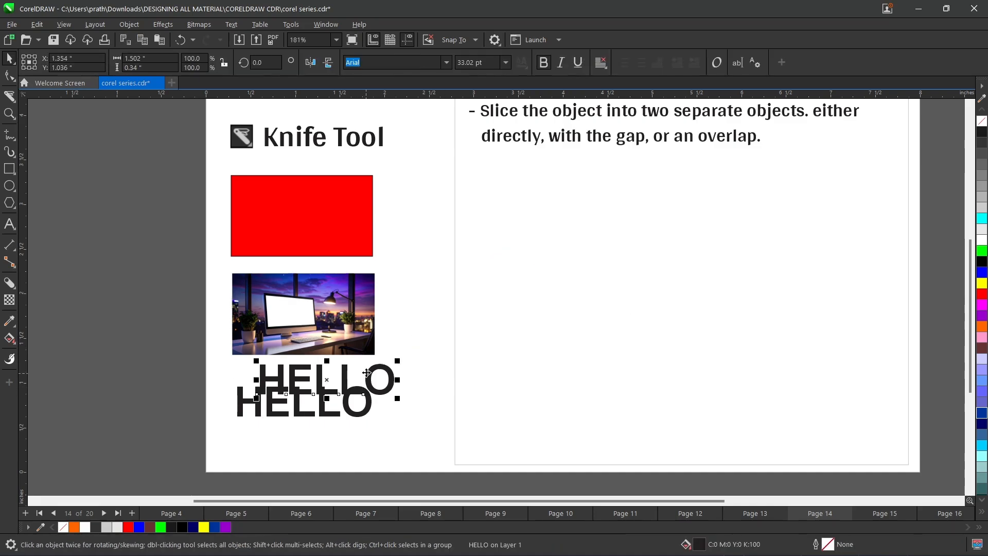
{"action": "left_click_drag", "start_coordinate": [366, 372], "coordinate": [739, 310]}
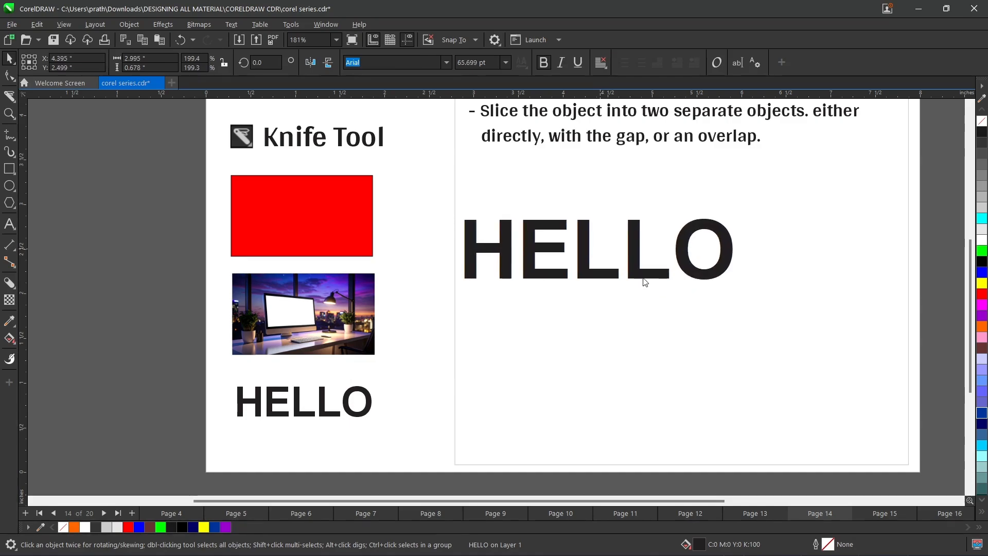
{"action": "left_click_drag", "start_coordinate": [642, 274], "coordinate": [716, 279]}
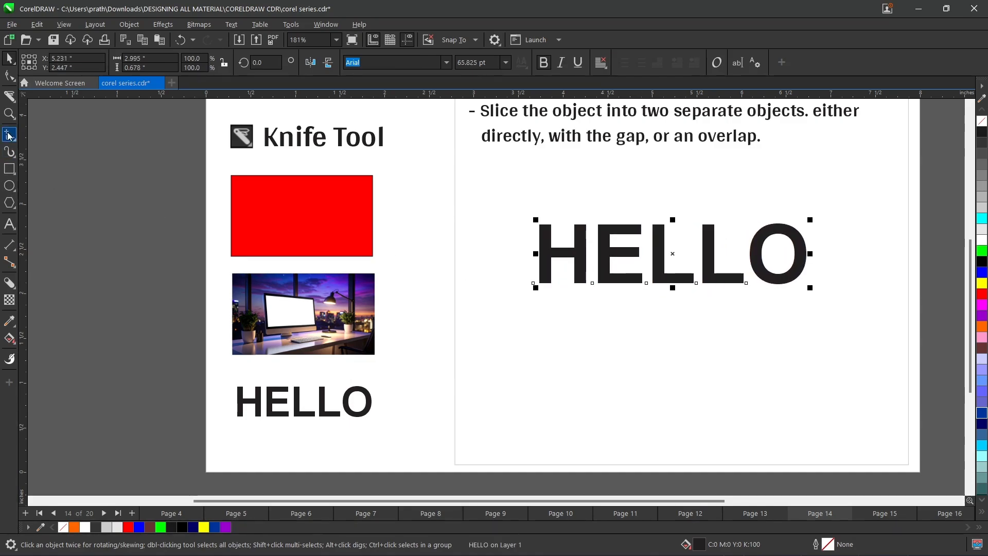
Step: Slice the enlarged HELLO across its upper part with a freehand Knife cut and nudge the lower piece slightly down to leave a narrow gap
{"action": "left_click", "coordinate": [6, 99]}
{"action": "left_click_drag", "start_coordinate": [494, 236], "coordinate": [881, 247]}
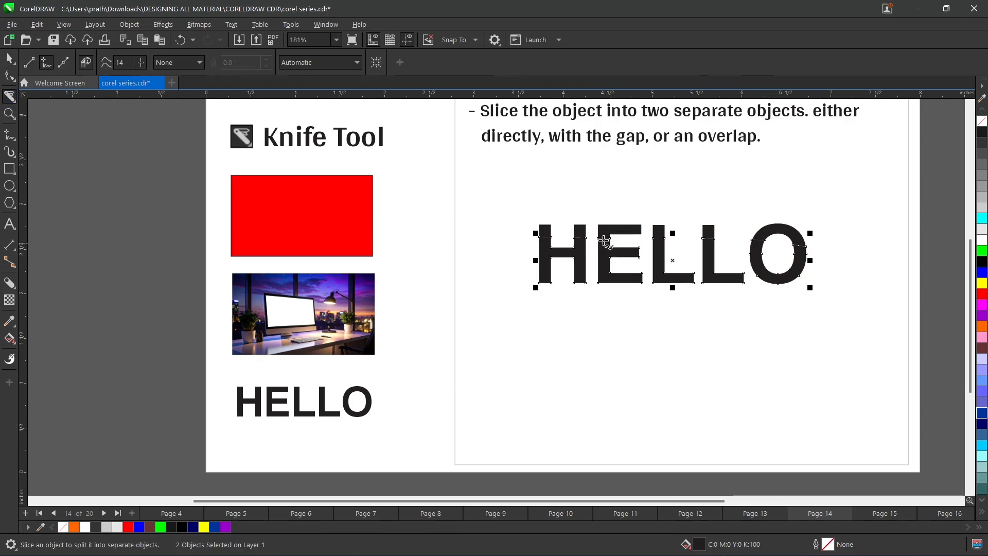
{"action": "left_click", "coordinate": [11, 60]}
{"action": "key", "text": "Down"}
{"action": "key", "text": "Down"}
{"action": "key", "text": "Down"}
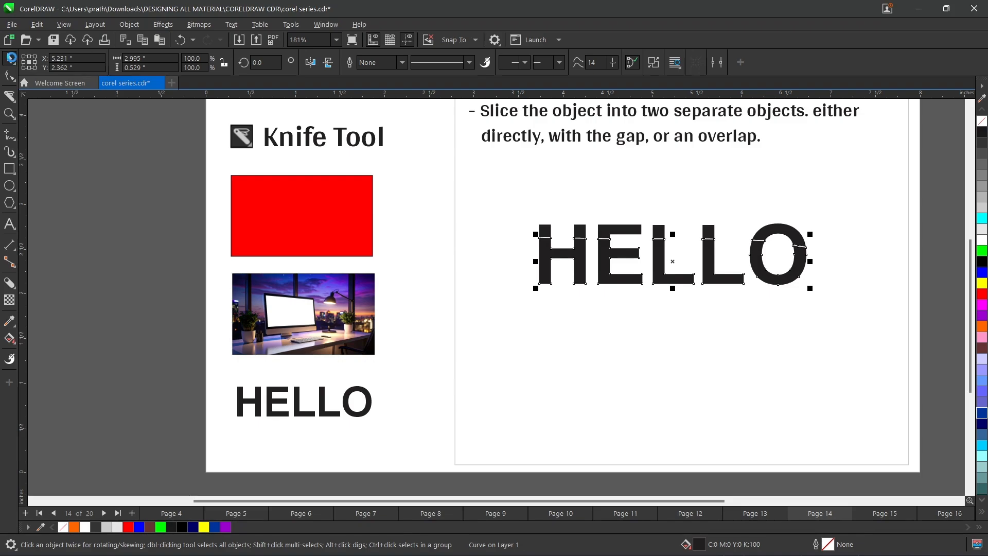
{"action": "key", "text": "Up"}
{"action": "key", "text": "Up"}
{"action": "key", "text": "Down"}
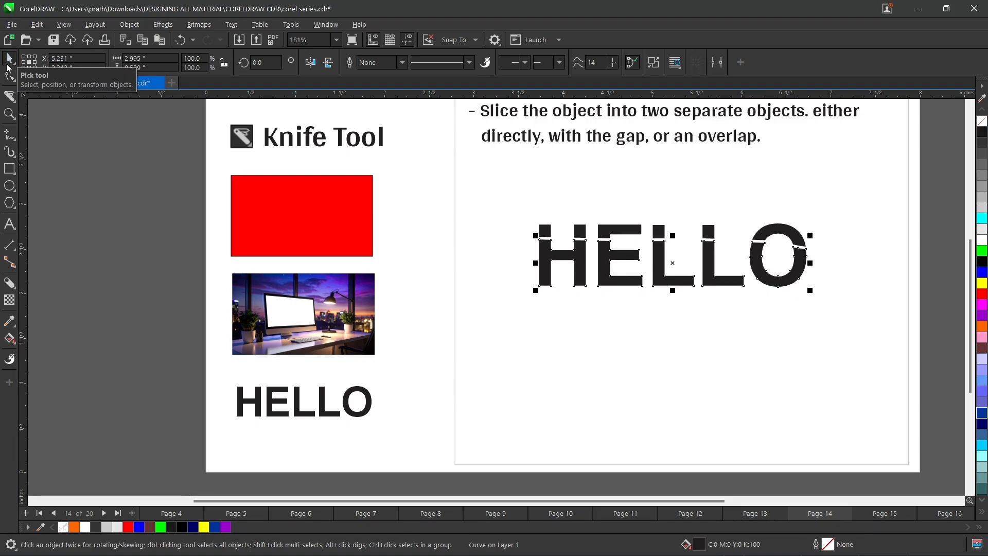
{"action": "left_click", "coordinate": [375, 264]}
Step: Delete both pieces of the enlarged, sliced HELLO text
{"action": "scroll", "coordinate": [786, 285], "scroll_direction": "up", "scroll_amount": 1}
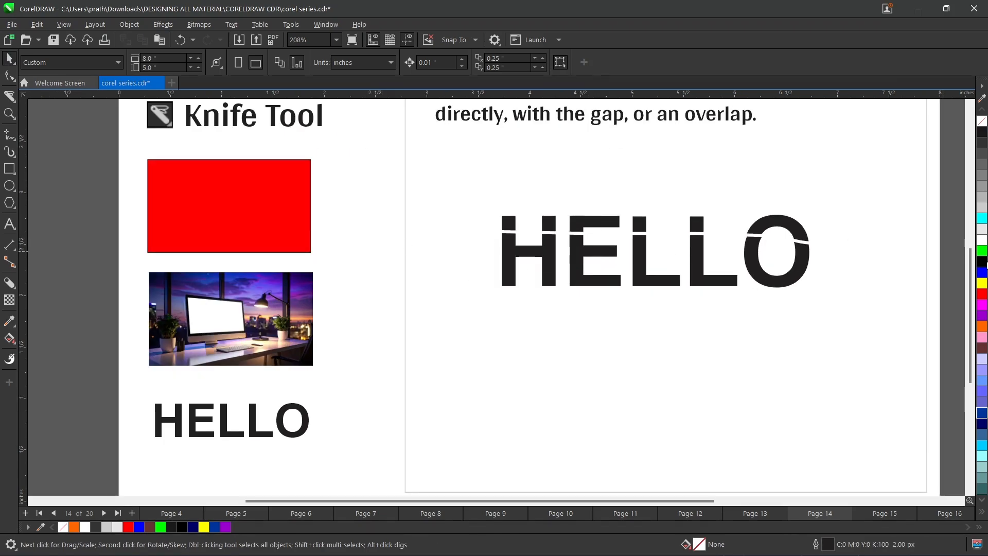
{"action": "scroll", "coordinate": [674, 243], "scroll_direction": "down", "scroll_amount": 1}
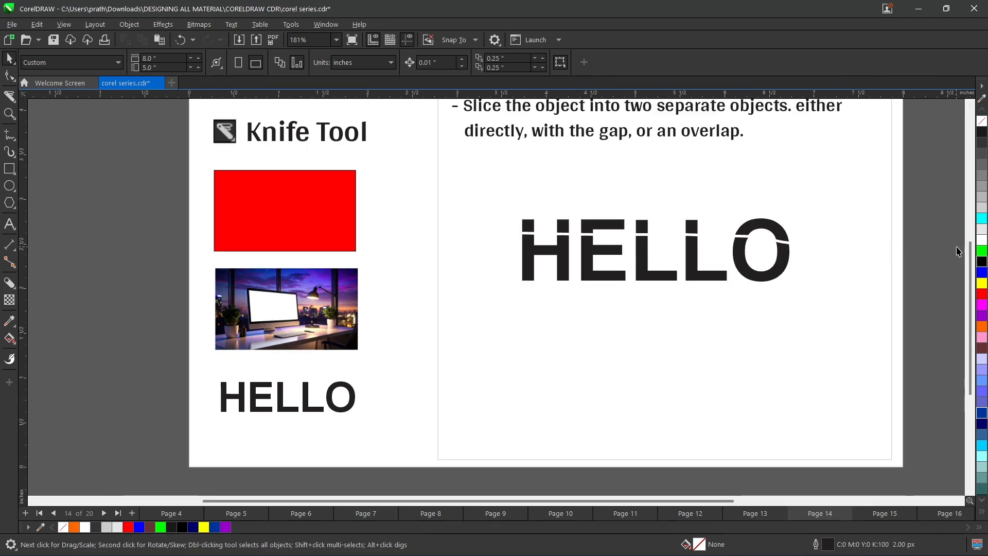
{"action": "scroll", "coordinate": [970, 253], "scroll_direction": "up", "scroll_amount": 1}
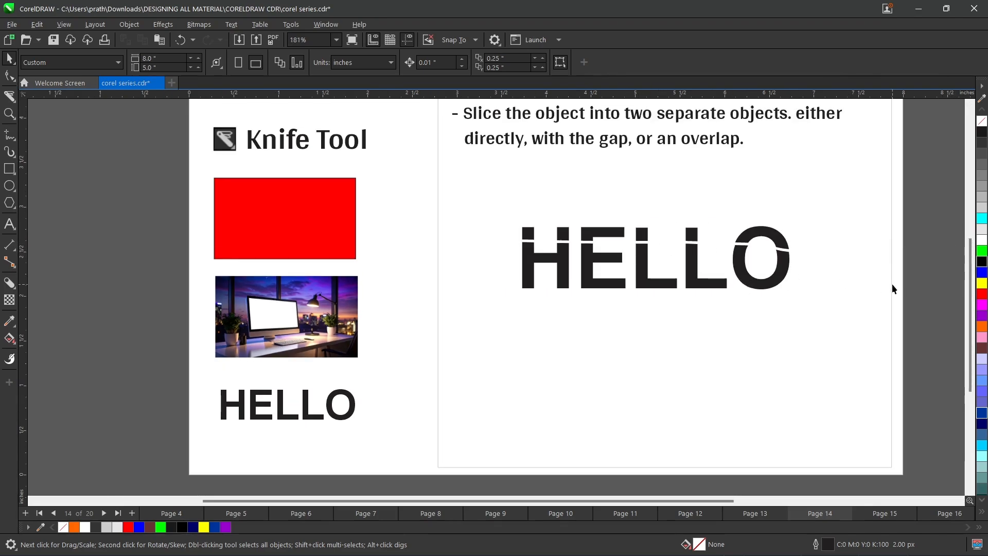
{"action": "left_click_drag", "start_coordinate": [939, 320], "coordinate": [488, 198]}
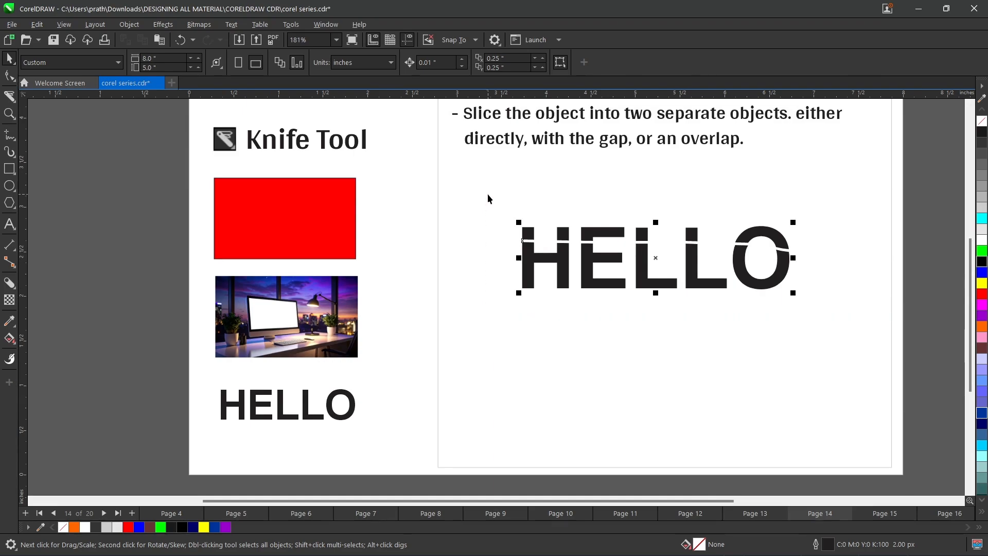
{"action": "key", "text": "Delete"}
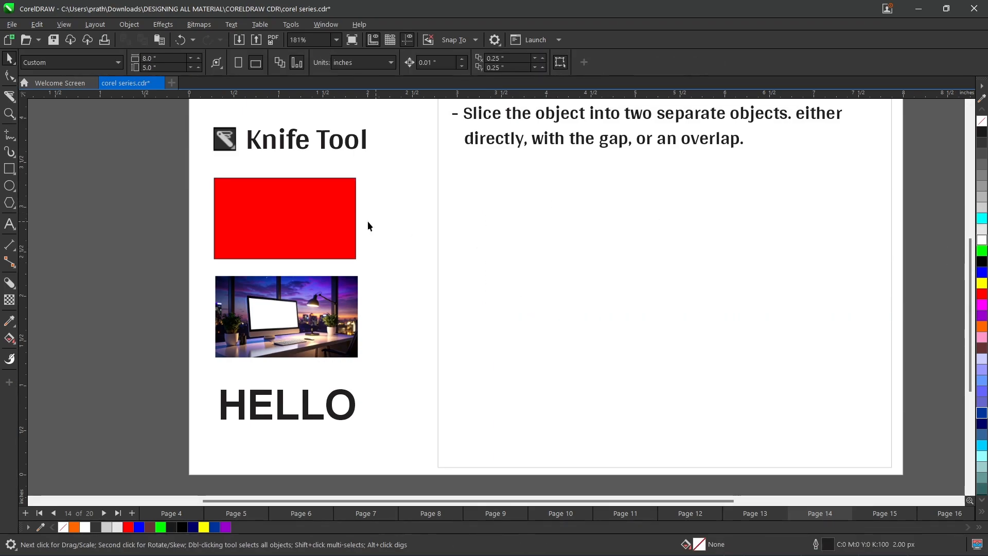
Step: Place another copy of the desk photo beneath the Knife tool description and enlarge it to about 4.01 by 2.29 inches
{"action": "left_click", "coordinate": [283, 233]}
{"action": "left_click", "coordinate": [282, 319]}
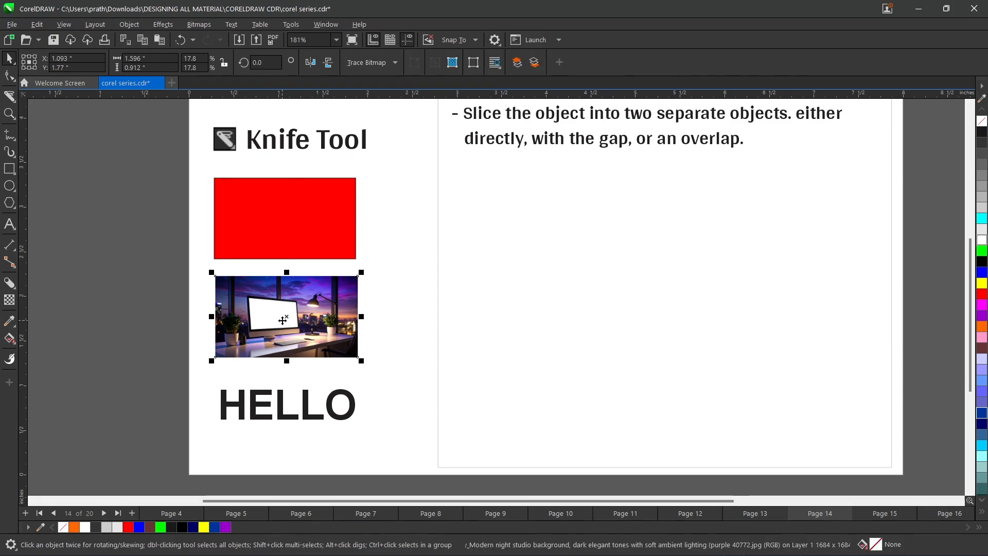
{"action": "left_click_drag", "start_coordinate": [282, 320], "coordinate": [541, 216]}
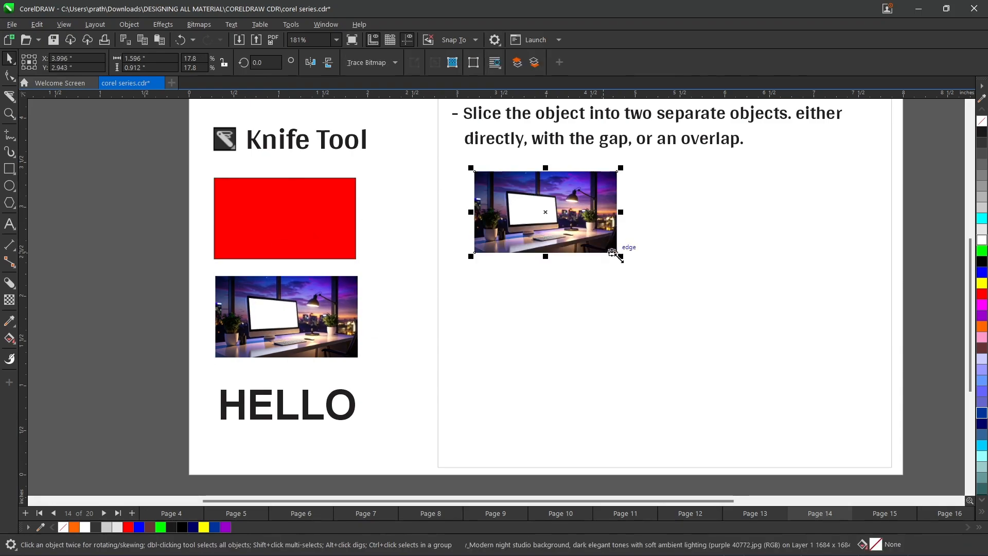
{"action": "left_click_drag", "start_coordinate": [618, 256], "coordinate": [820, 407]}
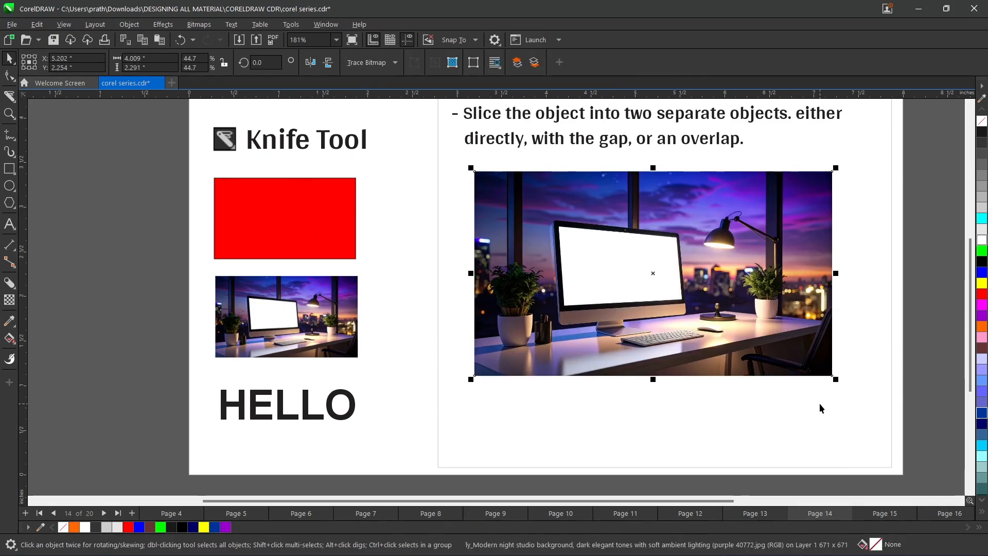
Step: Slice the enlarged desk photo with two nearly horizontal straight-line Knife cuts running across its upper part from left edge to right edge
{"action": "left_click", "coordinate": [9, 96]}
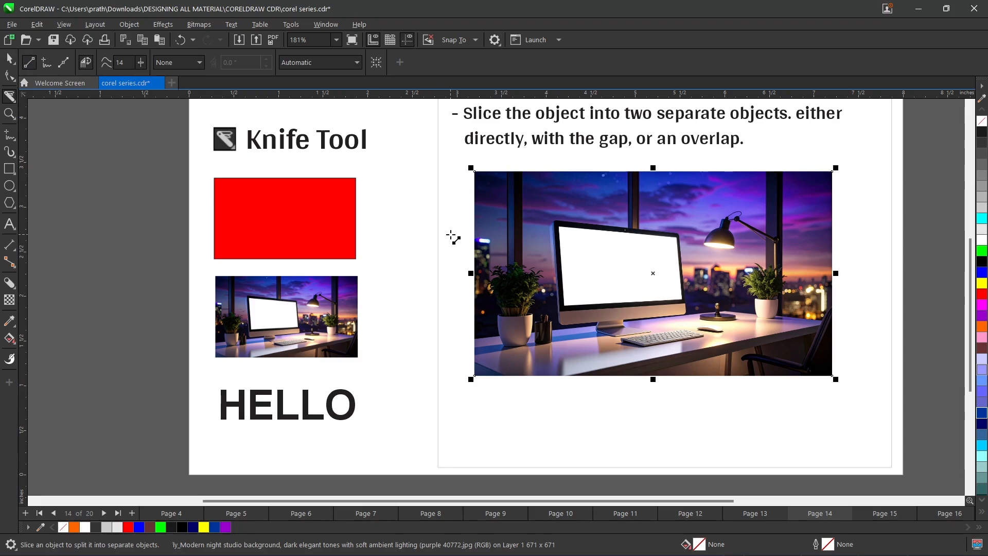
{"action": "left_click_drag", "start_coordinate": [451, 234], "coordinate": [864, 268]}
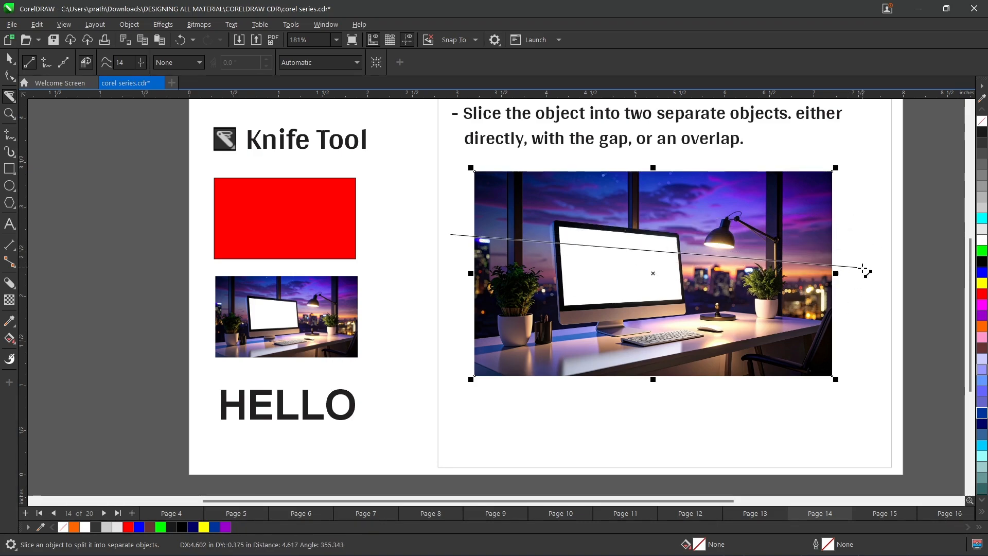
{"action": "left_click_drag", "start_coordinate": [865, 269], "coordinate": [867, 236]}
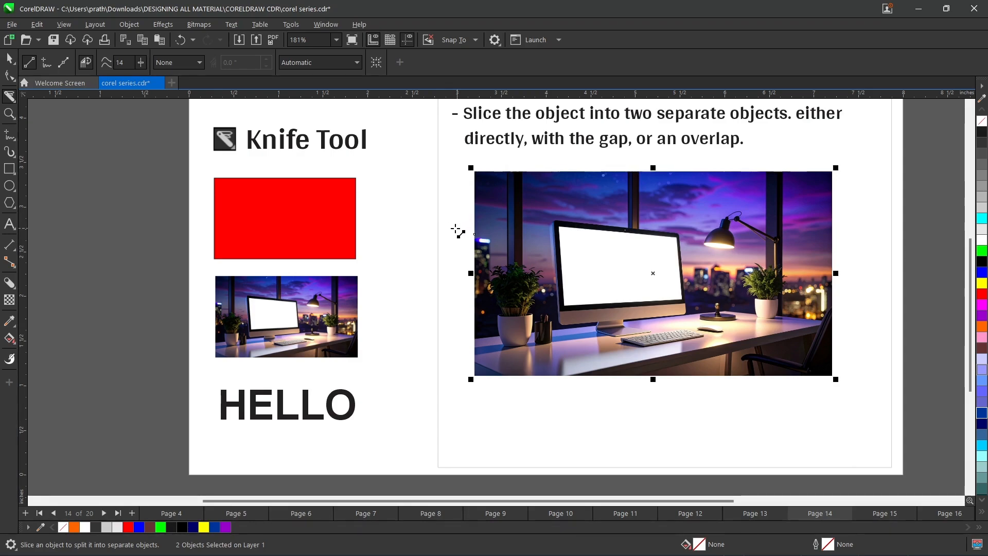
{"action": "left_click_drag", "start_coordinate": [474, 228], "coordinate": [863, 240]}
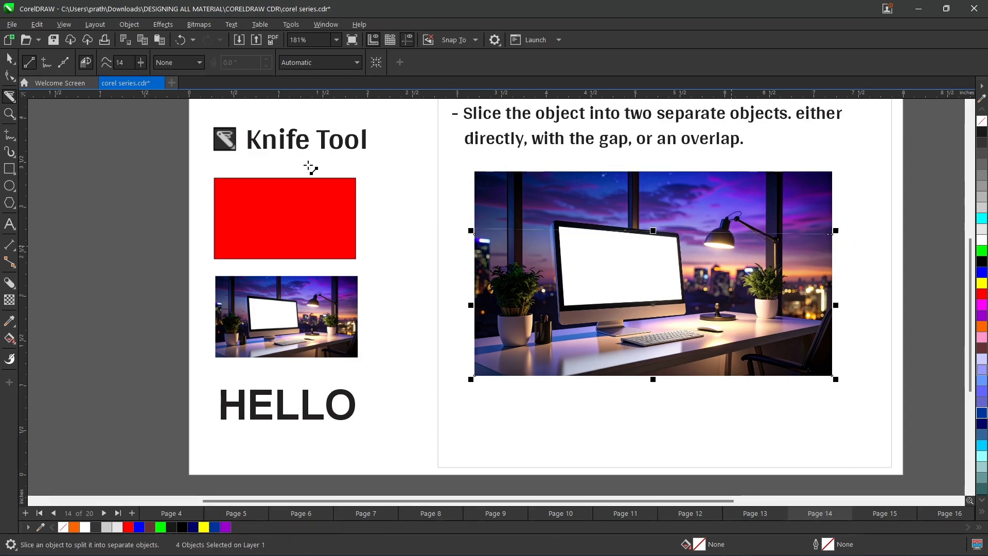
Step: Slice the enlarged desk photo with a freehand Knife cut curving from the upper part of its left edge down to the lower right edge
{"action": "left_click_drag", "start_coordinate": [575, 264], "coordinate": [573, 273]}
{"action": "key", "text": "ctrl+z"}
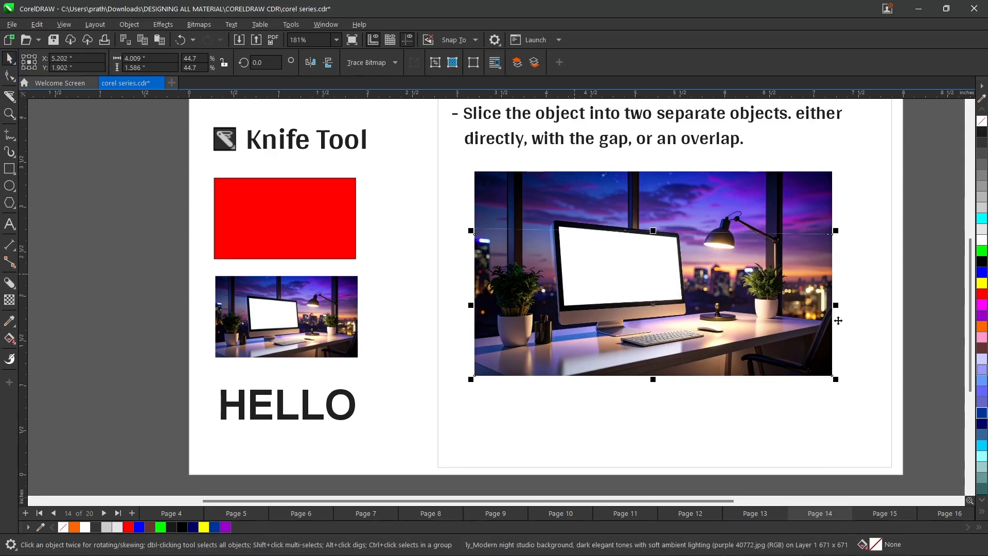
{"action": "left_click_drag", "start_coordinate": [935, 372], "coordinate": [464, 184]}
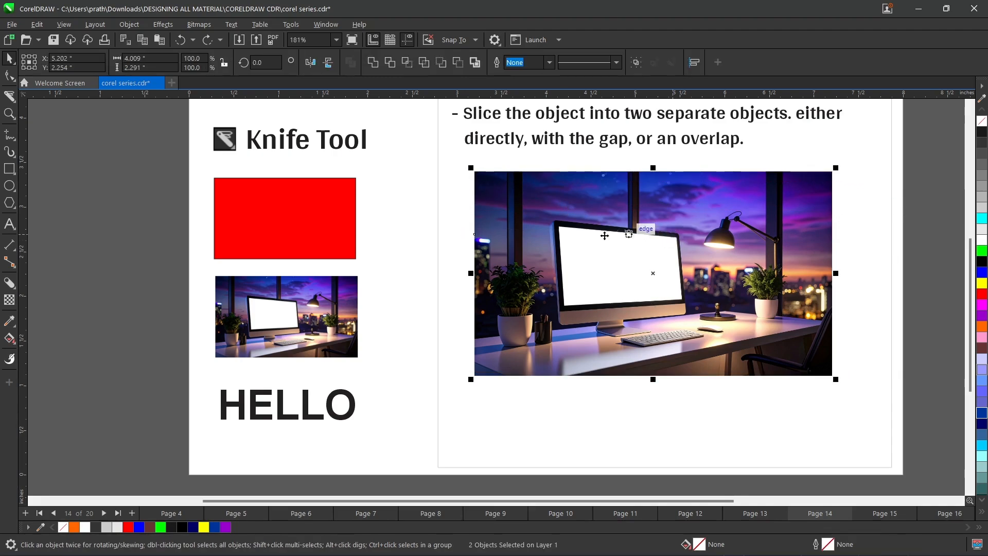
{"action": "left_click", "coordinate": [10, 96]}
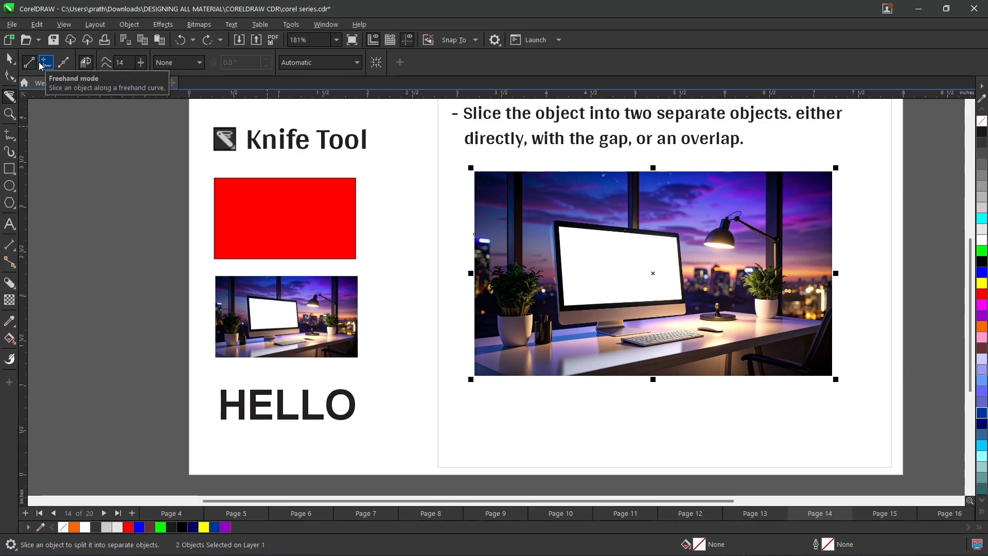
{"action": "left_click", "coordinate": [45, 63]}
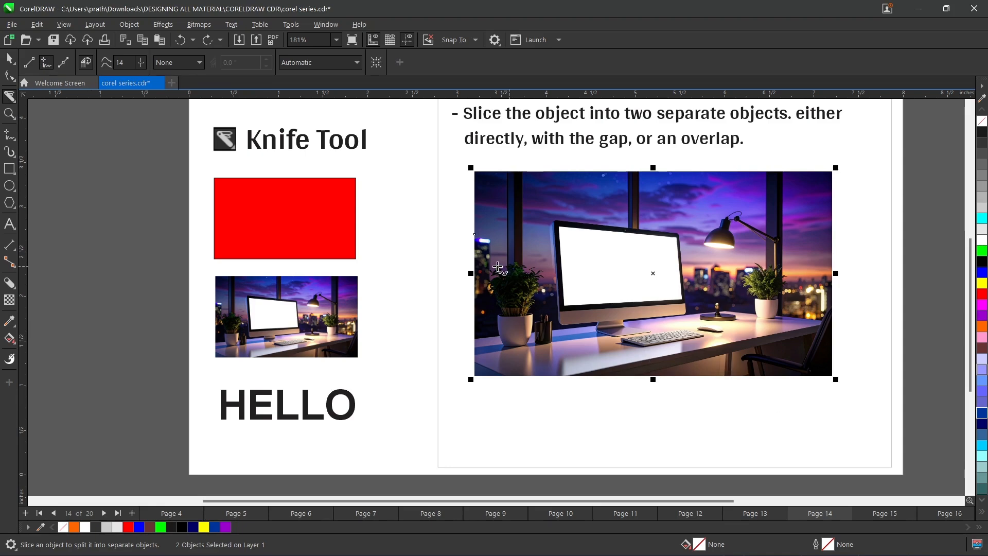
{"action": "mouse_move", "coordinate": [445, 209]}
{"action": "left_mouse_down"}
{"action": "mouse_move", "coordinate": [716, 260]}
{"action": "mouse_move", "coordinate": [890, 341]}
{"action": "mouse_move", "coordinate": [849, 331]}
{"action": "left_mouse_up"}
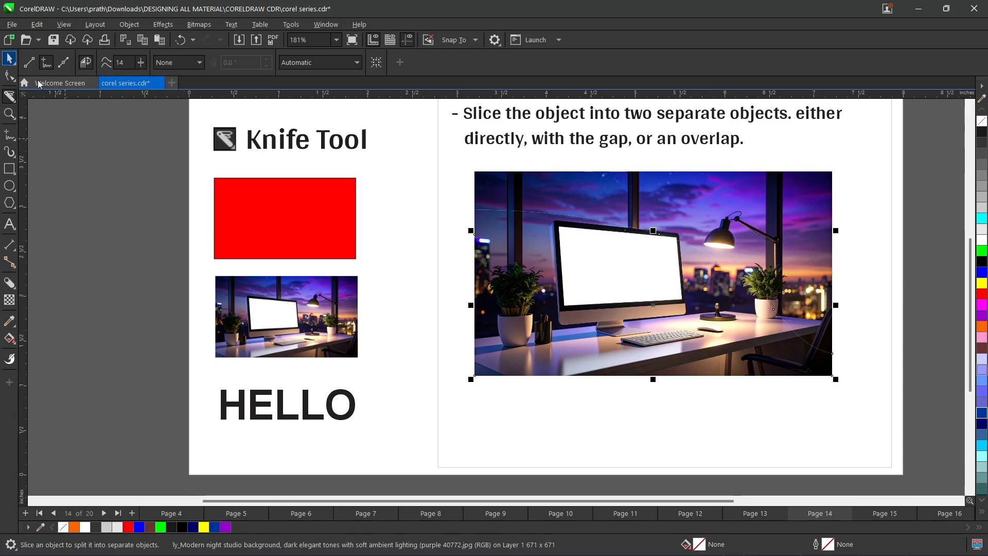
Step: Nudge the lower piece of the freehand-sliced photo down 0.06 inches to leave a narrow gap along the cut
{"action": "key", "text": "Escape"}
{"action": "left_click", "coordinate": [10, 58]}
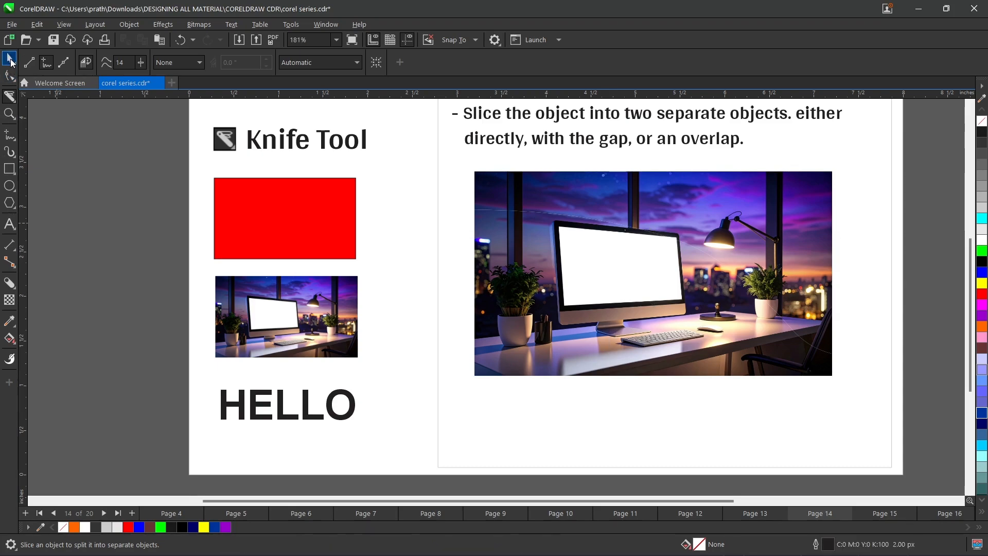
{"action": "left_click_drag", "start_coordinate": [573, 288], "coordinate": [565, 322]}
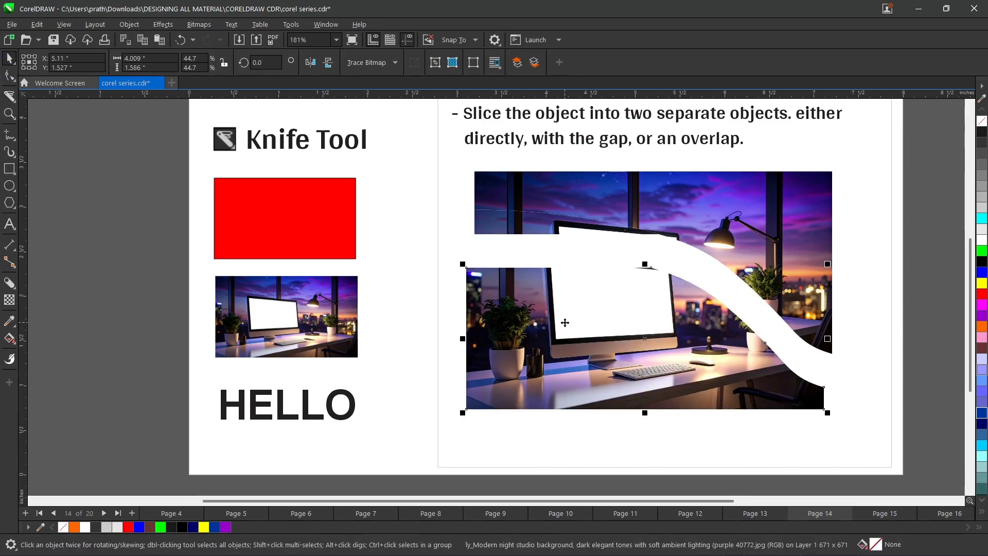
{"action": "key", "text": "ctrl+z"}
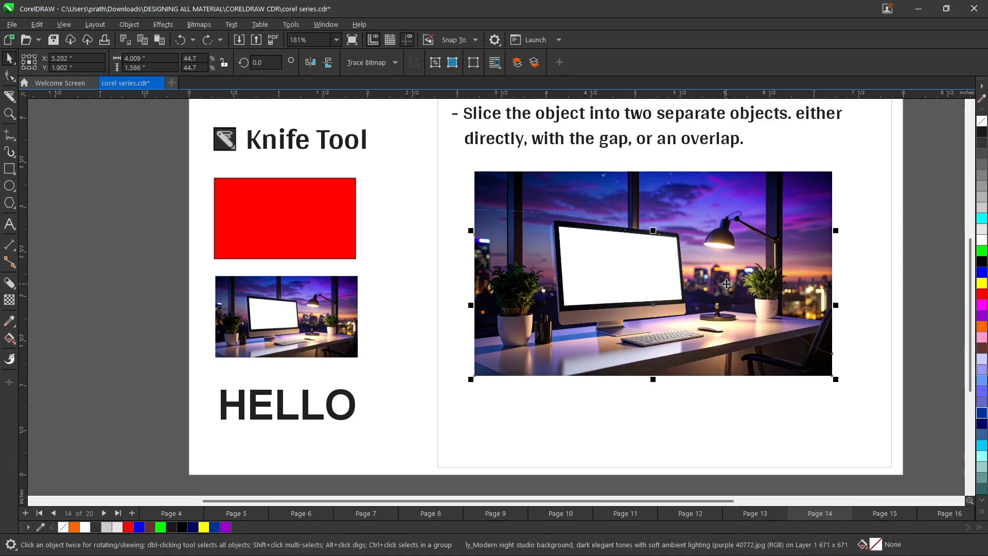
{"action": "key", "text": "Down"}
{"action": "key", "text": "Down"}
{"action": "key", "text": "Down"}
{"action": "key", "text": "Down"}
{"action": "key", "text": "Down"}
{"action": "key", "text": "Down"}
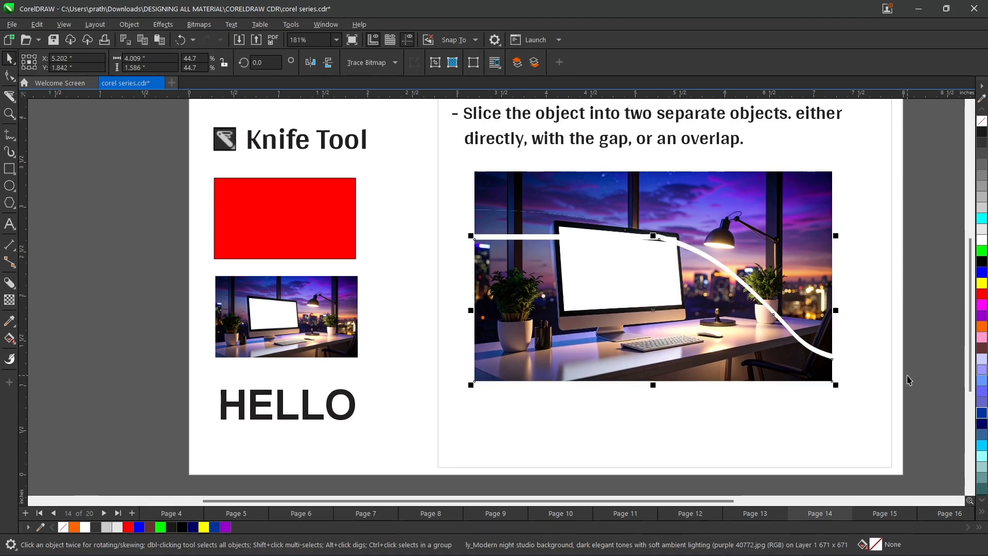
Step: Replace the sliced photo pieces with a fresh copy of the small desk photo, enlarged to about 4.15 by 2.37 inches
{"action": "left_click_drag", "start_coordinate": [894, 397], "coordinate": [460, 164]}
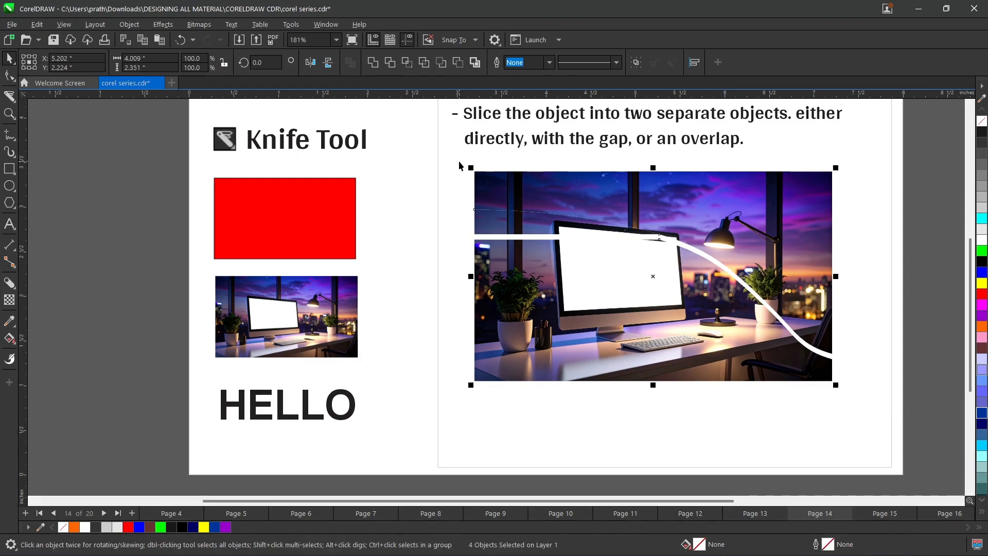
{"action": "key", "text": "Delete"}
{"action": "left_click", "coordinate": [252, 324]}
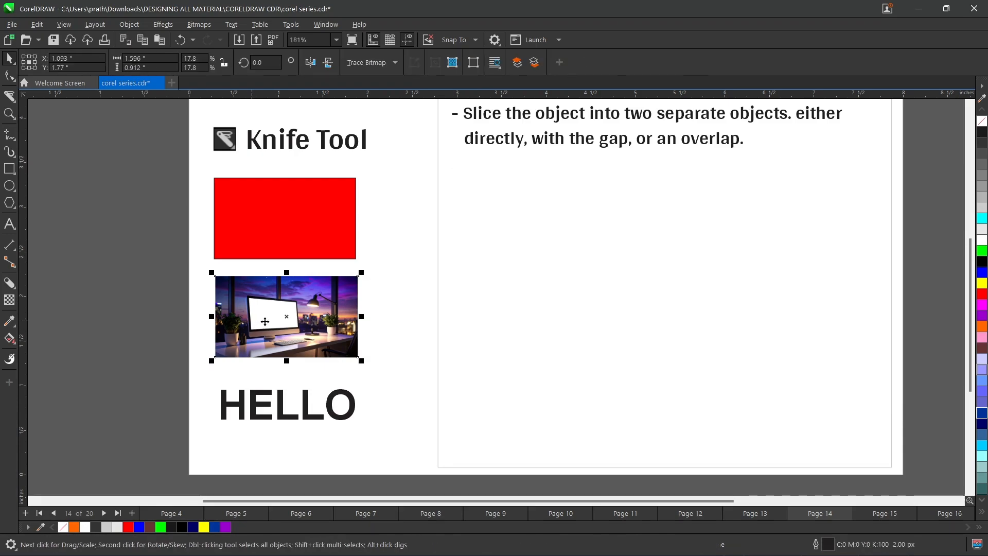
{"action": "left_click_drag", "start_coordinate": [265, 311], "coordinate": [528, 203]}
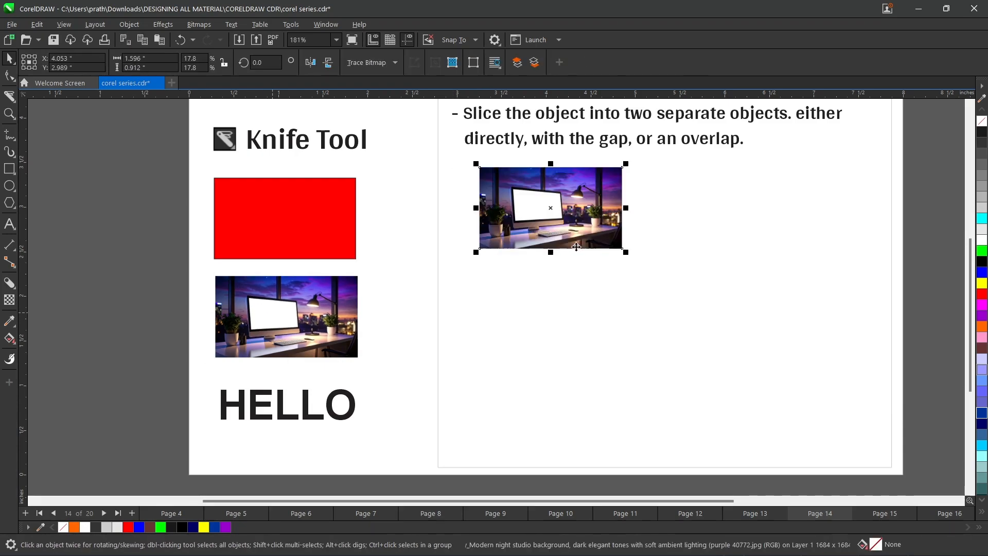
{"action": "left_click_drag", "start_coordinate": [626, 252], "coordinate": [854, 382]}
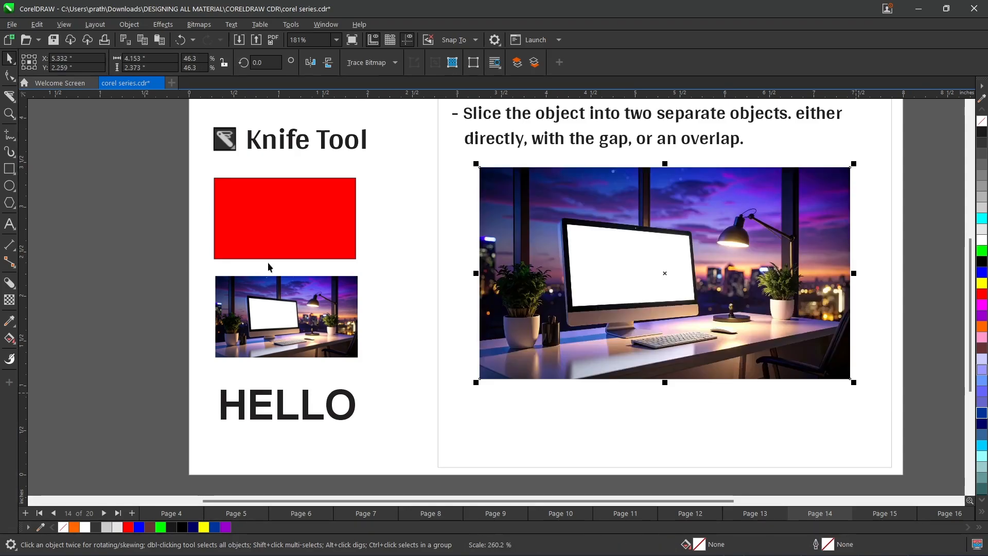
Step: Slice the enlarged photo with a Bézier-mode Knife cut dipping to the monitor's base, rising to the lamp and falling to the right edge
{"action": "left_click", "coordinate": [11, 98]}
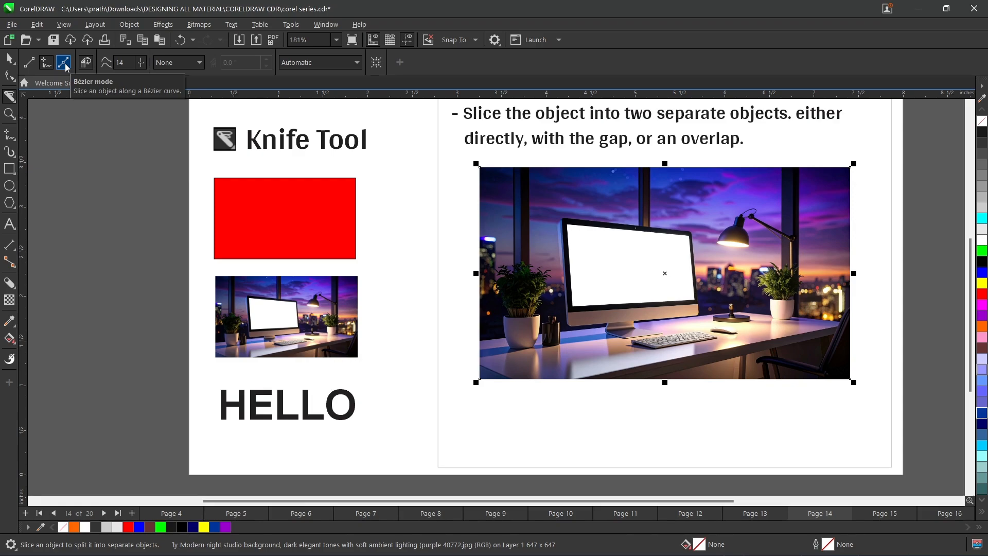
{"action": "left_click", "coordinate": [16, 141]}
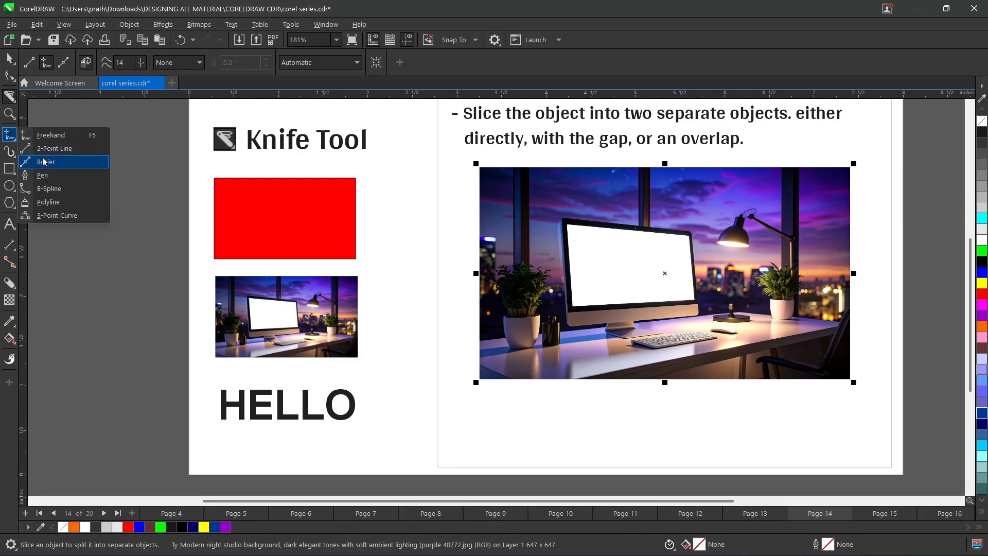
{"action": "left_click", "coordinate": [174, 142]}
{"action": "left_click", "coordinate": [63, 62]}
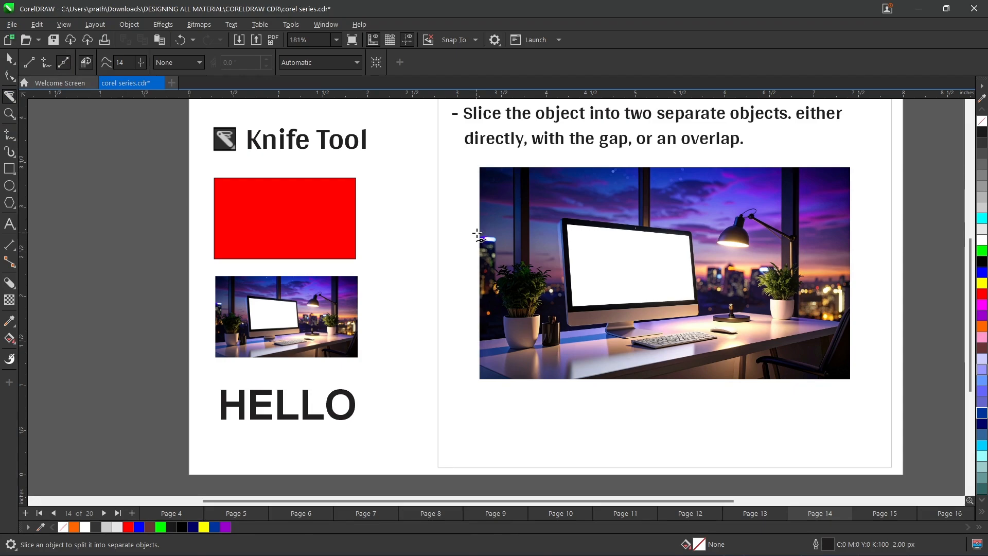
{"action": "left_click", "coordinate": [462, 248]}
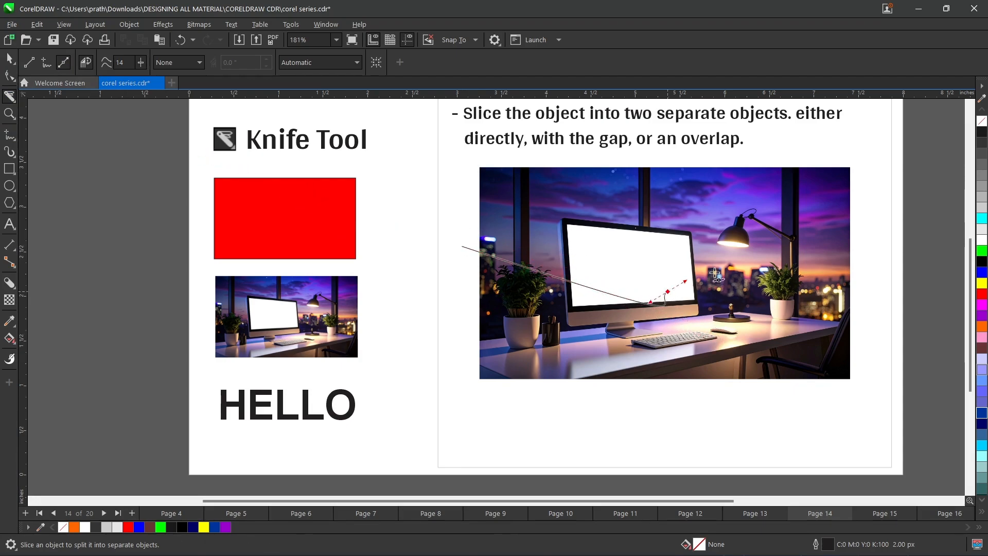
{"action": "left_click_drag", "start_coordinate": [667, 292], "coordinate": [755, 247]}
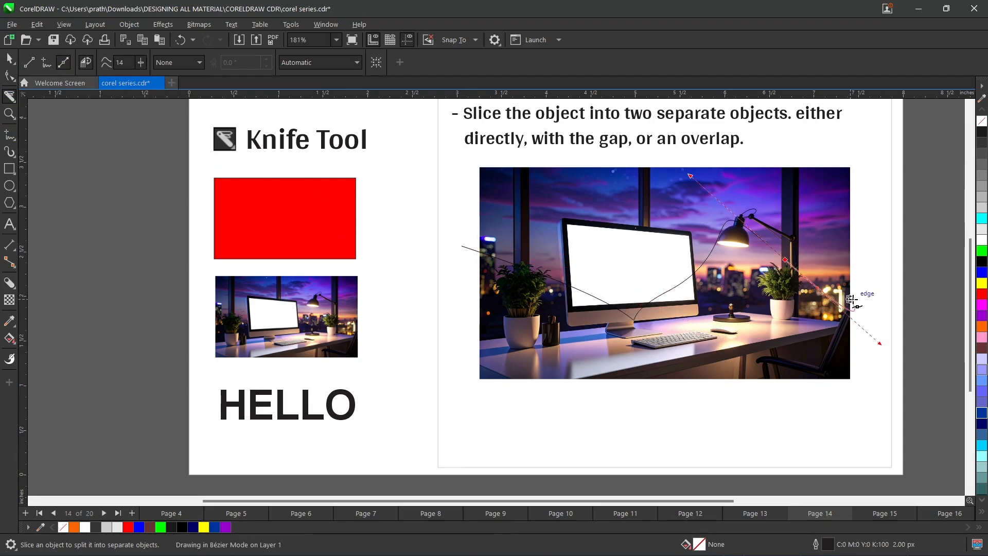
{"action": "left_click_drag", "start_coordinate": [859, 297], "coordinate": [577, 260]}
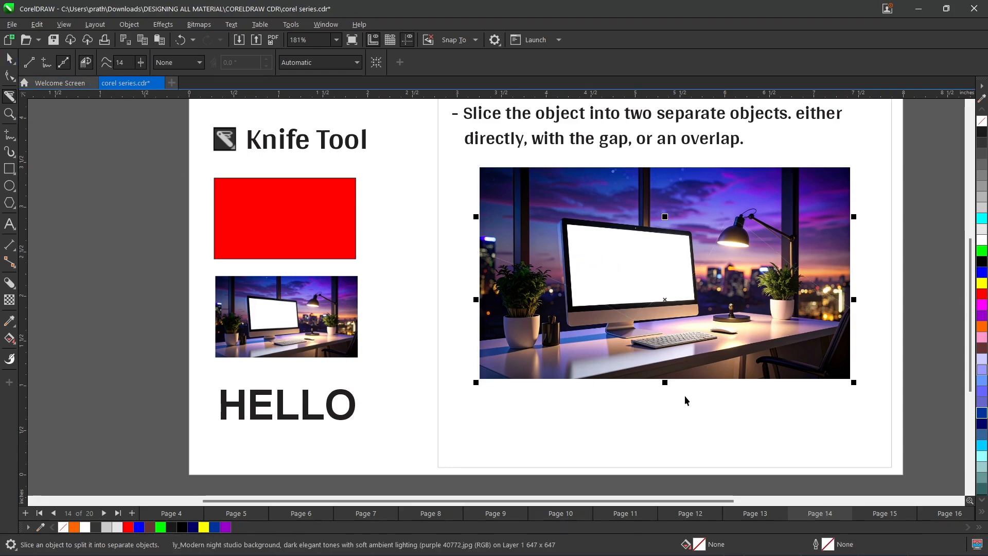
Step: Move the lower photo piece down about 0.3 inches, and undo both that move and the Bézier cut
{"action": "key", "text": "space"}
{"action": "left_click_drag", "start_coordinate": [676, 369], "coordinate": [676, 396]}
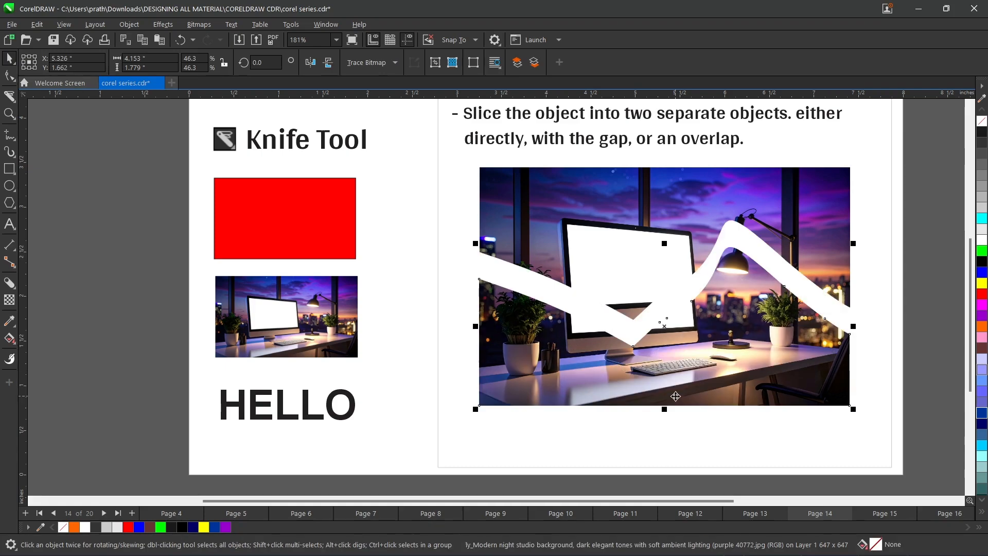
{"action": "key", "text": "ctrl+z"}
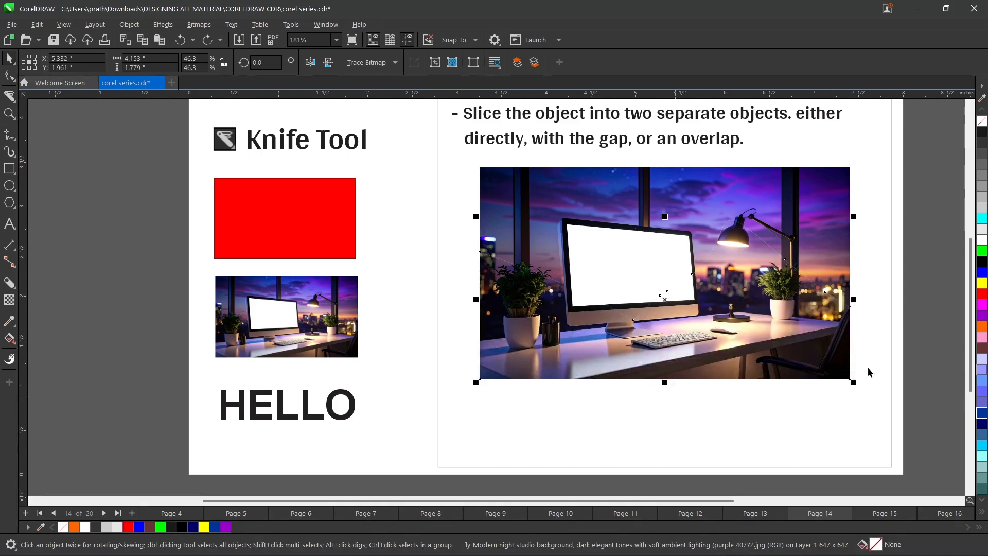
{"action": "key", "text": "ctrl+z"}
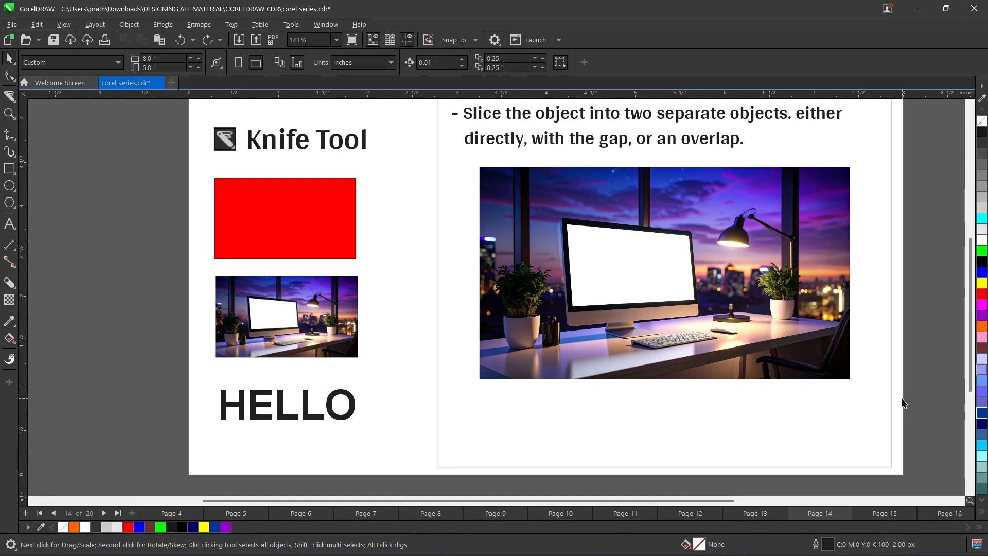
Step: Review the Knife tool's outline options and keep Automatic selected
{"action": "left_click", "coordinate": [10, 97]}
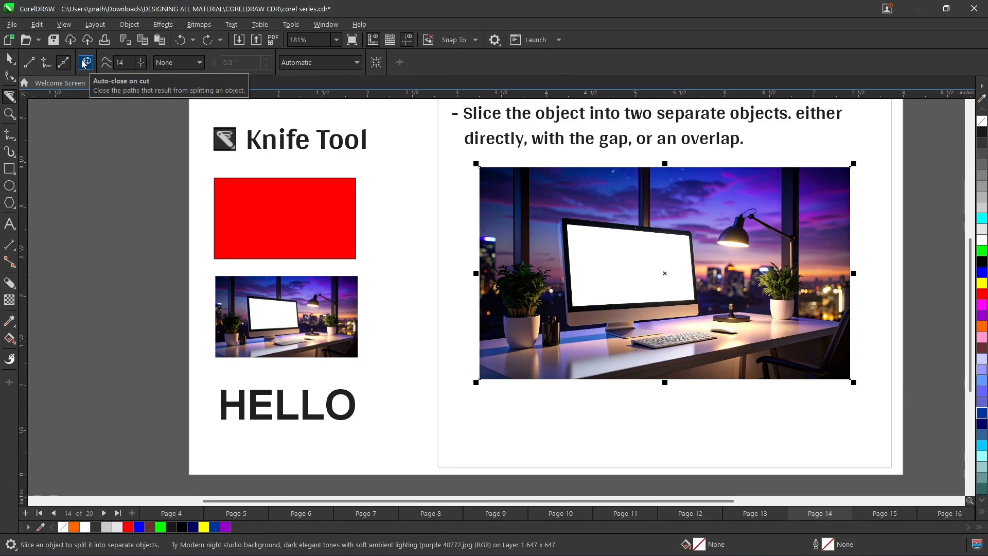
{"action": "left_click", "coordinate": [291, 63]}
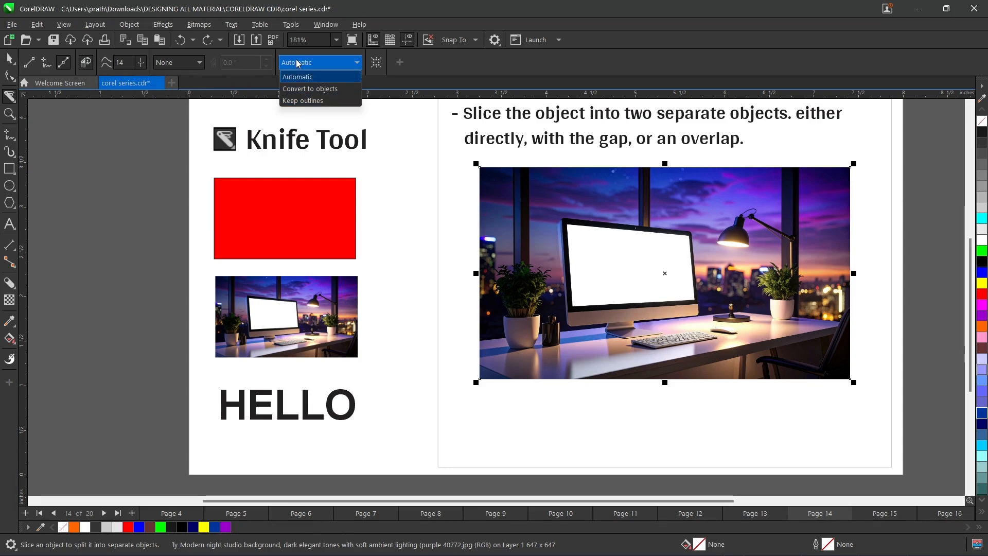
{"action": "left_click", "coordinate": [298, 76]}
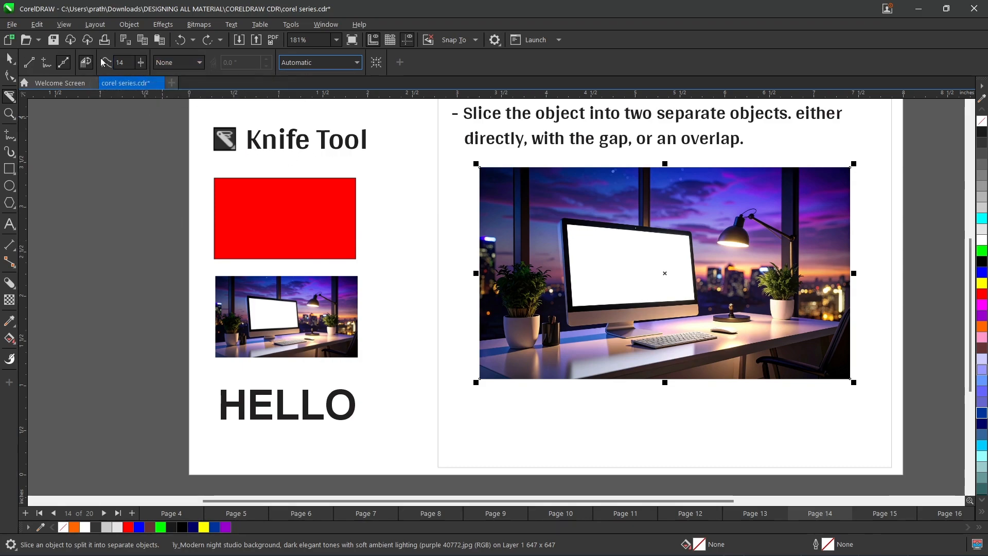
Step: Slice the enlarged desk photo with a wavy freehand Knife cut across its upper part and move the lower piece slightly down
{"action": "left_click", "coordinate": [45, 62]}
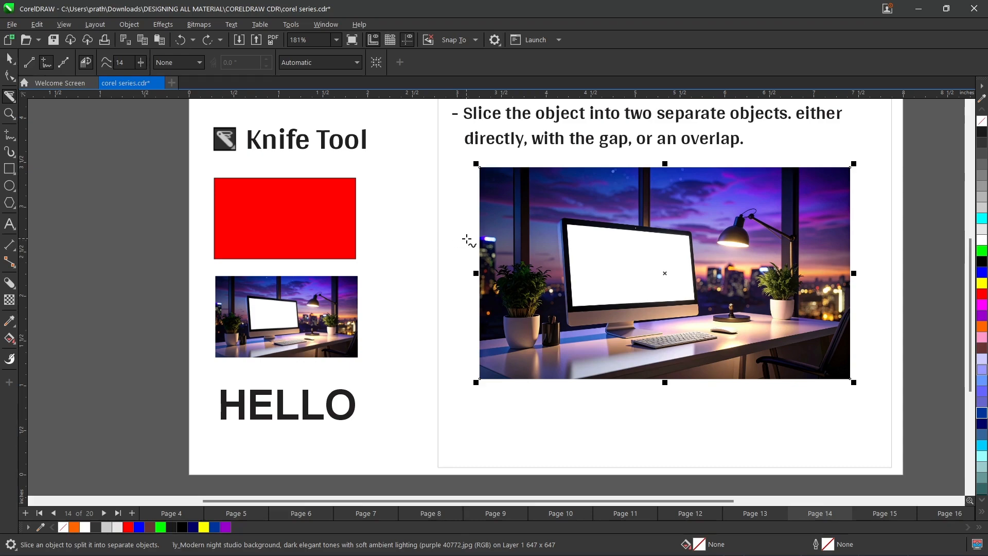
{"action": "mouse_move", "coordinate": [477, 231]}
{"action": "left_mouse_down"}
{"action": "mouse_move", "coordinate": [510, 246]}
{"action": "mouse_move", "coordinate": [579, 227]}
{"action": "mouse_move", "coordinate": [662, 257]}
{"action": "mouse_move", "coordinate": [703, 237]}
{"action": "mouse_move", "coordinate": [757, 262]}
{"action": "mouse_move", "coordinate": [813, 262]}
{"action": "mouse_move", "coordinate": [853, 246]}
{"action": "mouse_move", "coordinate": [868, 255]}
{"action": "left_mouse_up"}
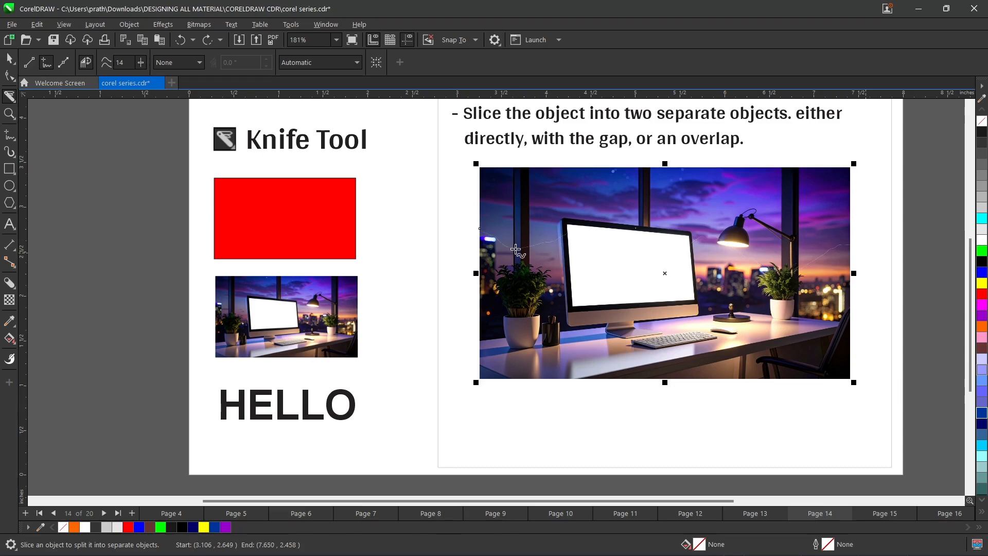
{"action": "left_click", "coordinate": [10, 60]}
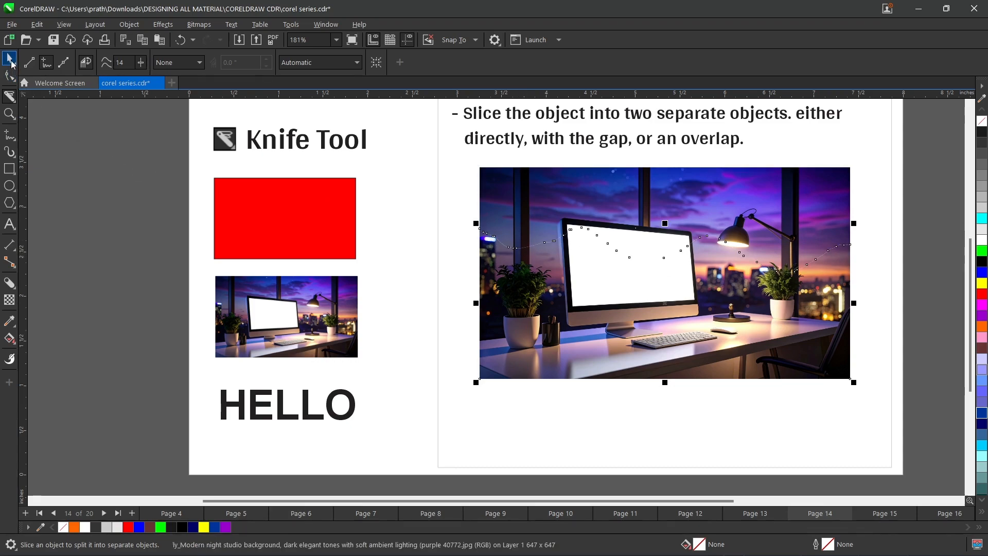
{"action": "left_click_drag", "start_coordinate": [542, 299], "coordinate": [545, 310]}
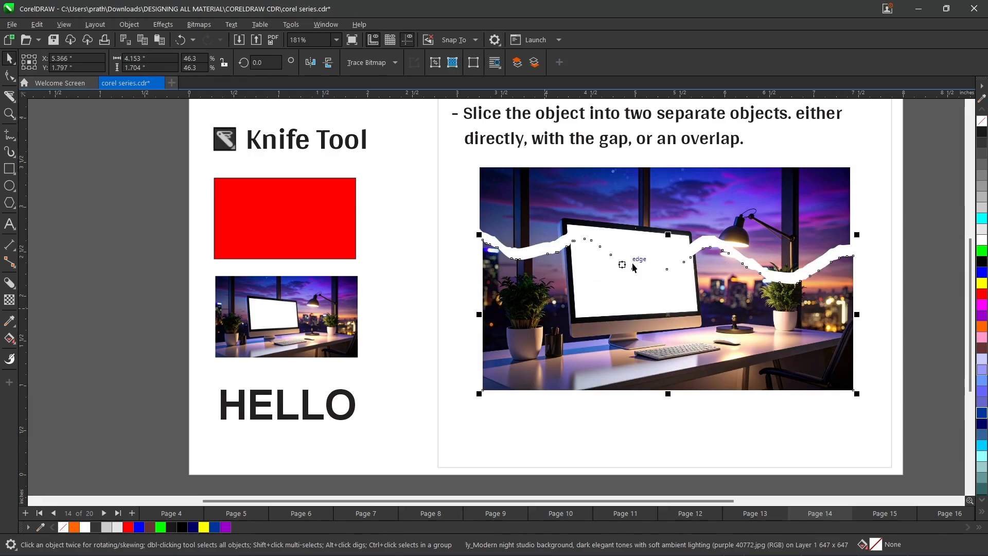
Step: Delete both pieces of the wavy-cut desk photo
{"action": "scroll", "coordinate": [741, 249], "scroll_direction": "down", "scroll_amount": 1}
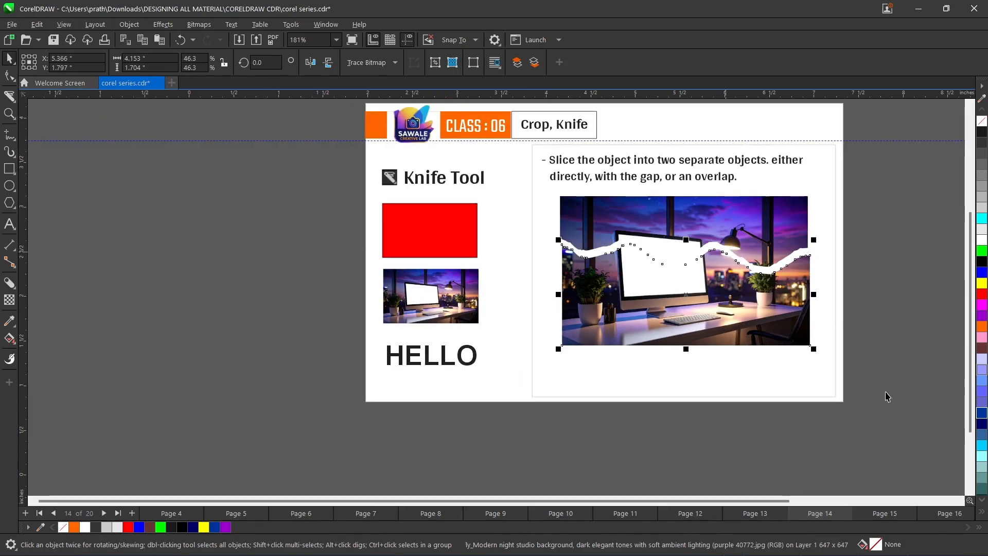
{"action": "left_click_drag", "start_coordinate": [886, 393], "coordinate": [534, 187]}
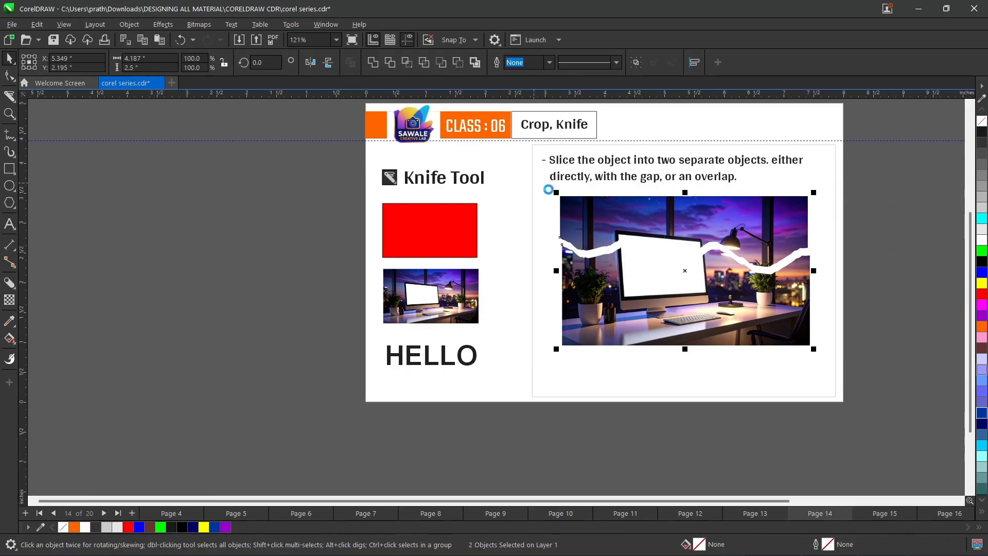
{"action": "key", "text": "Delete"}
Step: Draw a rectangle about 2.01 by 2.20 inches beneath the Knife tool description and fill it with orange (#FF6600)
{"action": "scroll", "coordinate": [790, 243], "scroll_direction": "up", "scroll_amount": 2}
{"action": "left_click", "coordinate": [9, 169]}
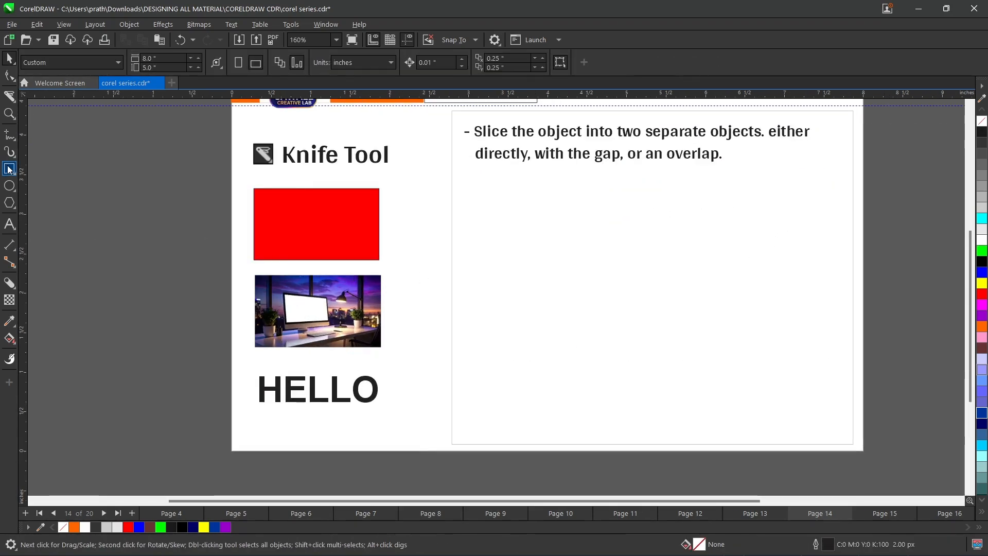
{"action": "left_click_drag", "start_coordinate": [490, 197], "coordinate": [648, 367]}
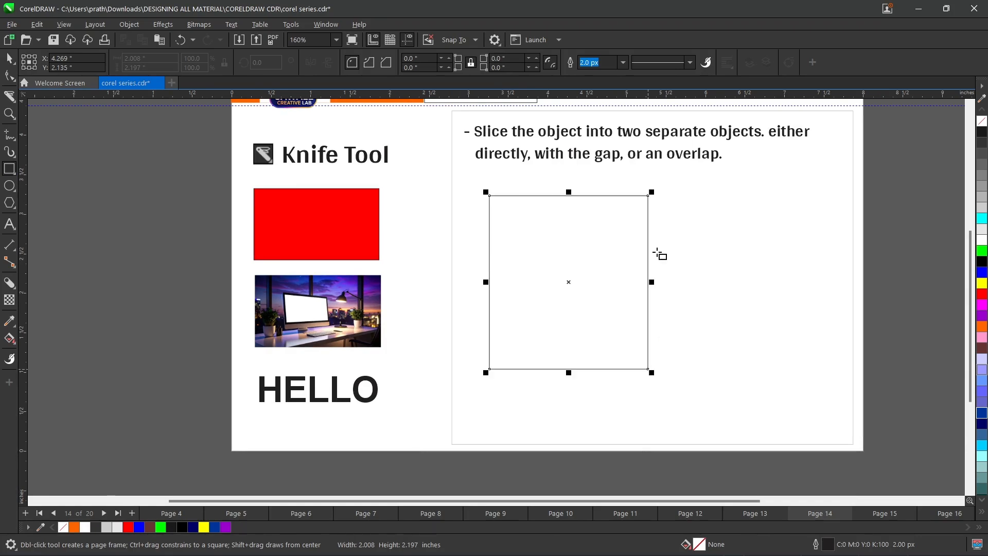
{"action": "left_click", "coordinate": [10, 60]}
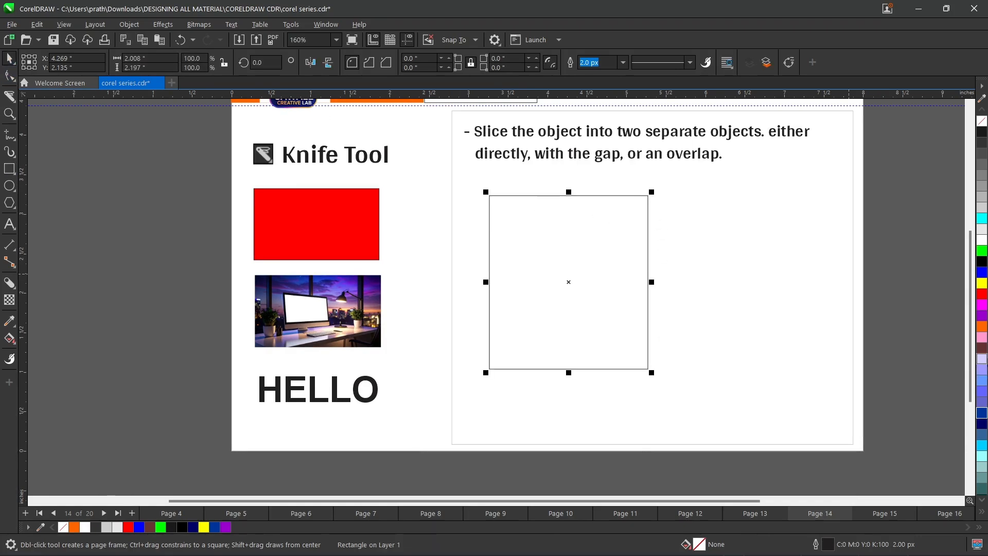
{"action": "left_click", "coordinate": [982, 326]}
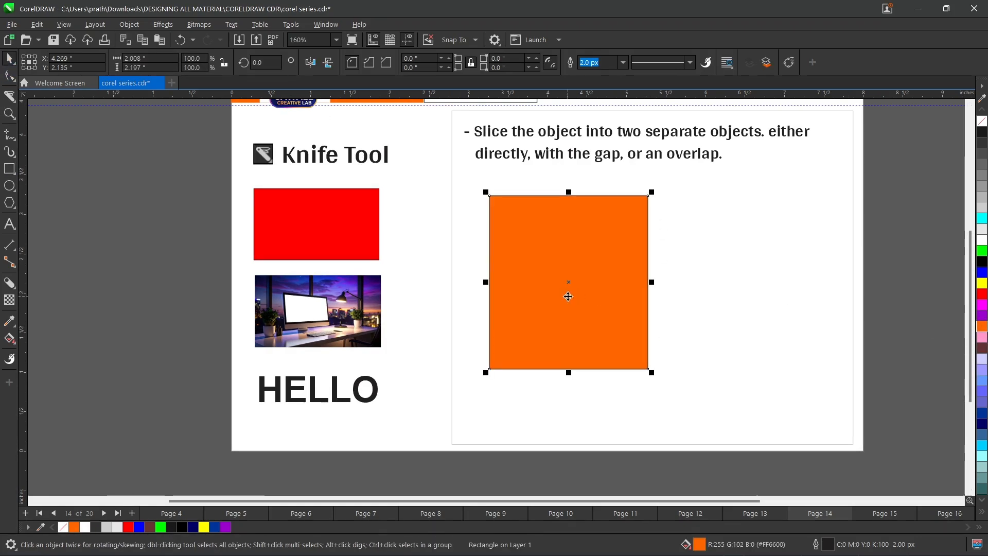
Step: Duplicate the orange rectangle and place the copy beside the original with a small gap
{"action": "key", "text": "ctrl+d"}
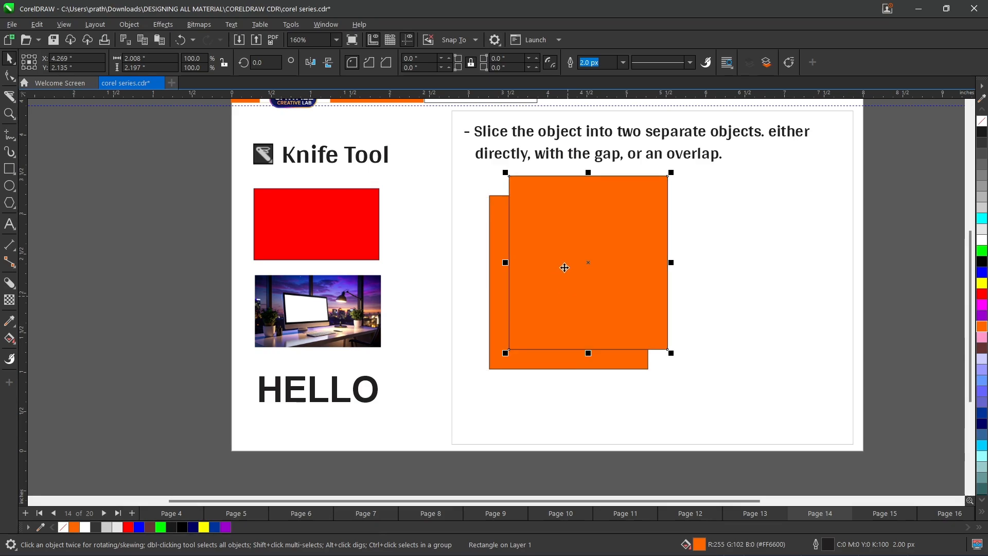
{"action": "left_click_drag", "start_coordinate": [566, 269], "coordinate": [705, 280]}
{"action": "scroll", "coordinate": [705, 280], "scroll_direction": "up", "scroll_amount": 2}
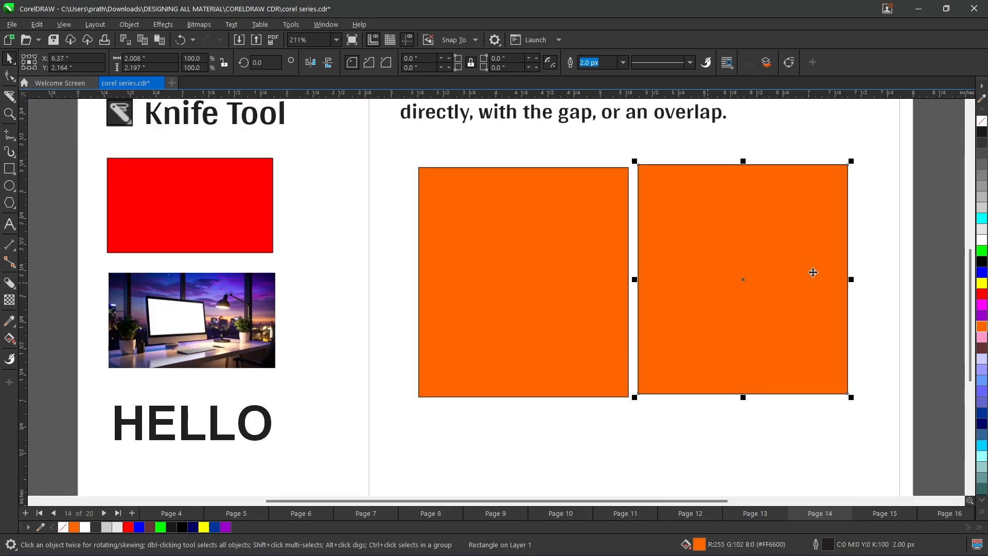
{"action": "left_click", "coordinate": [935, 241]}
Step: Slice the left orange rectangle with a wavy freehand Knife cut at smoothing 0 and move the lower piece slightly down
{"action": "left_click", "coordinate": [525, 261]}
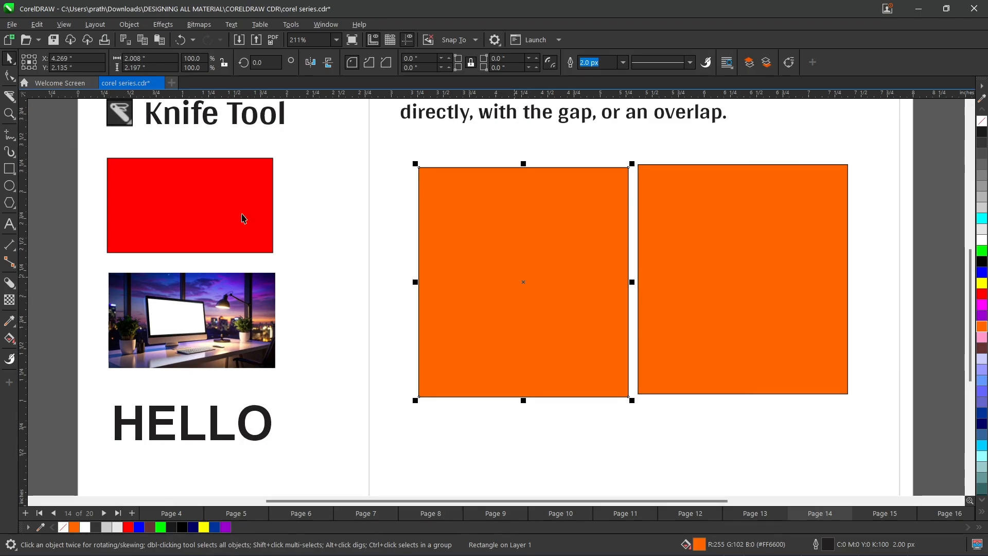
{"action": "left_click", "coordinate": [10, 97]}
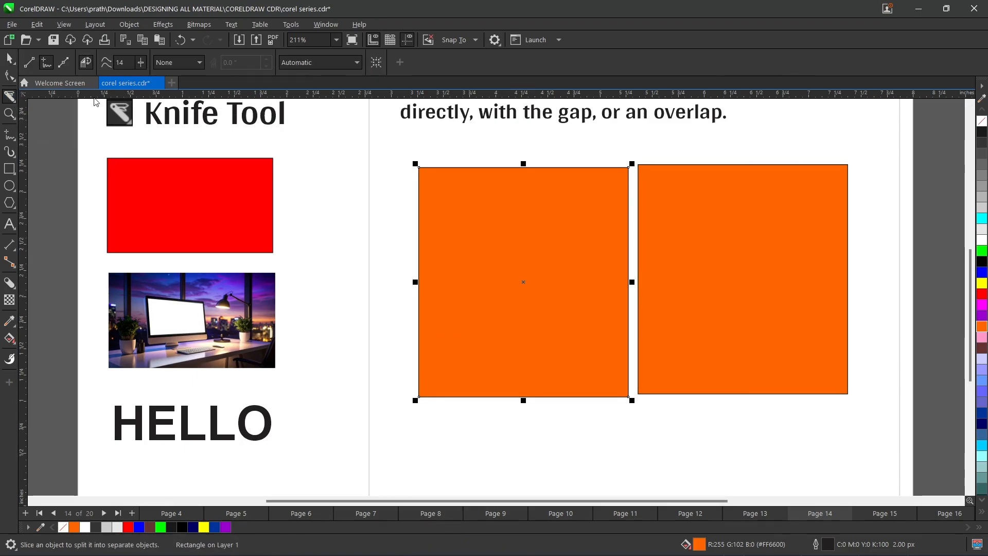
{"action": "left_click", "coordinate": [138, 67]}
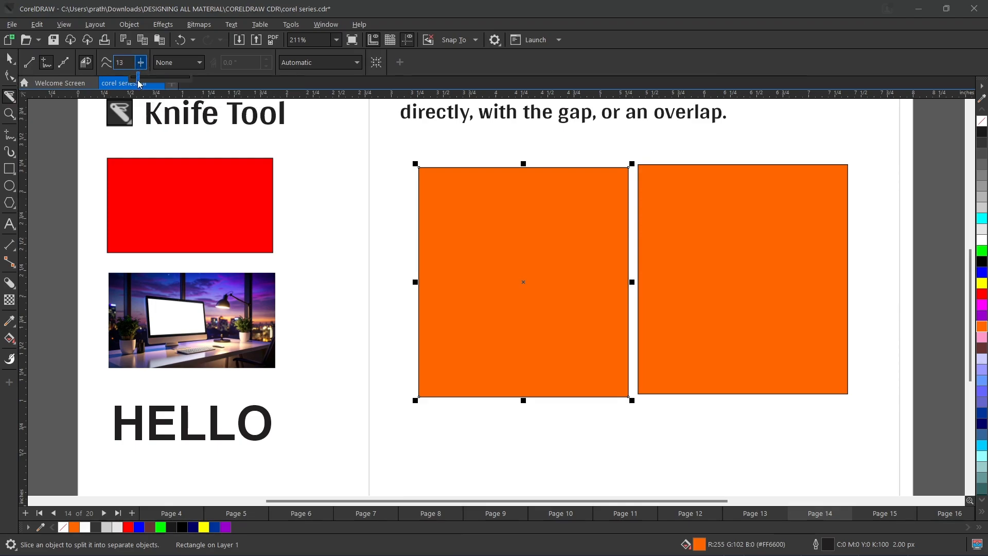
{"action": "left_click_drag", "start_coordinate": [139, 84], "coordinate": [126, 84]}
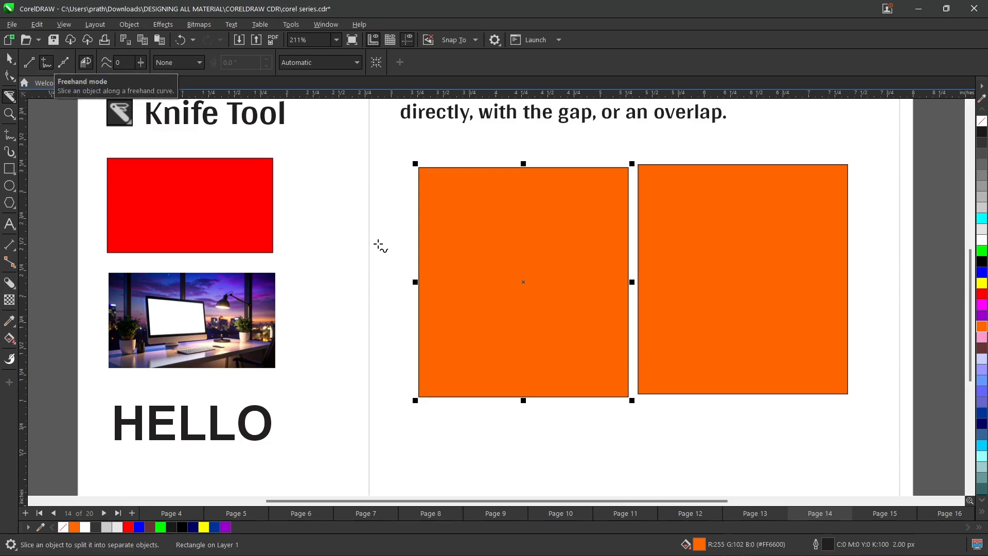
{"action": "mouse_move", "coordinate": [406, 234]}
{"action": "left_mouse_down"}
{"action": "mouse_move", "coordinate": [458, 250]}
{"action": "mouse_move", "coordinate": [525, 231]}
{"action": "mouse_move", "coordinate": [550, 247]}
{"action": "mouse_move", "coordinate": [605, 235]}
{"action": "mouse_move", "coordinate": [636, 261]}
{"action": "left_mouse_up"}
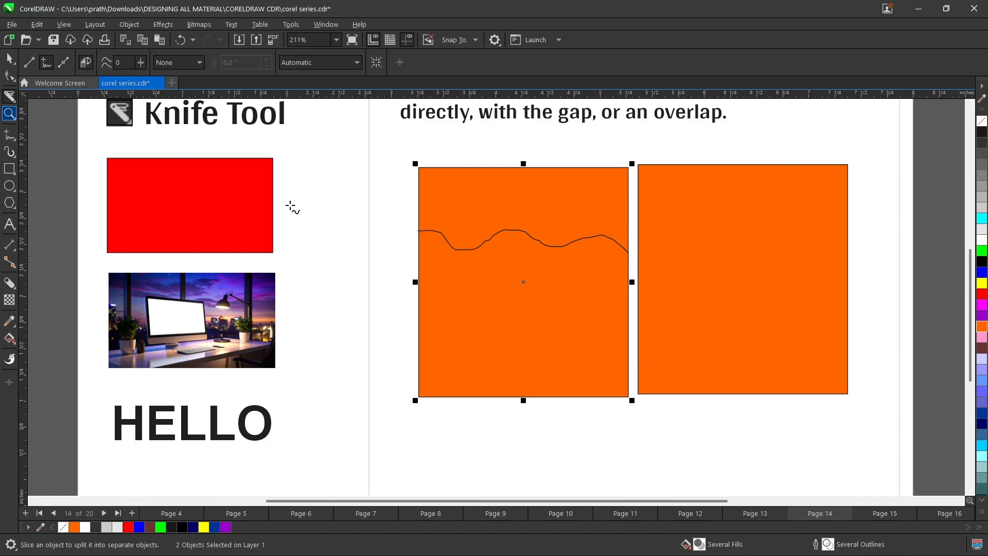
{"action": "left_click", "coordinate": [431, 249]}
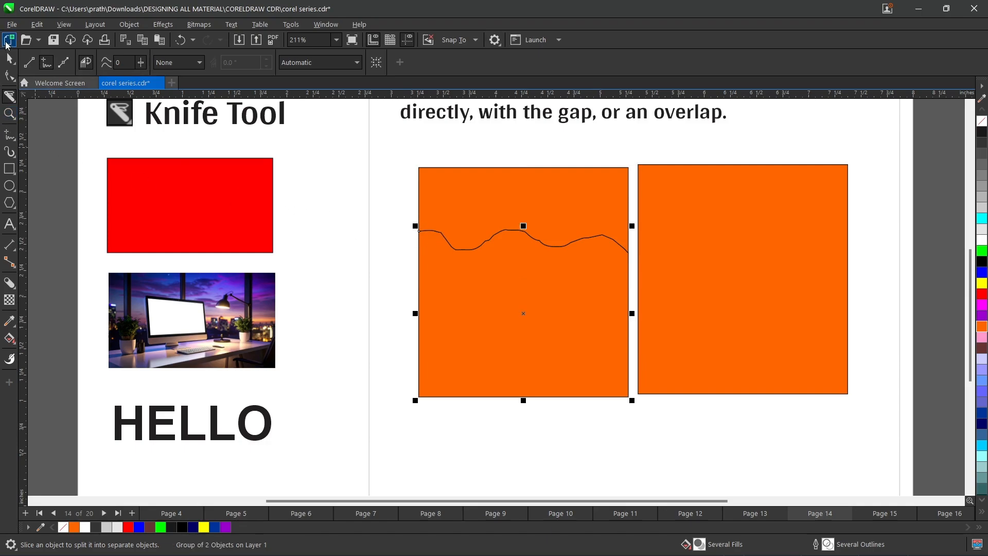
{"action": "left_click", "coordinate": [9, 58]}
{"action": "left_click_drag", "start_coordinate": [452, 302], "coordinate": [452, 298]}
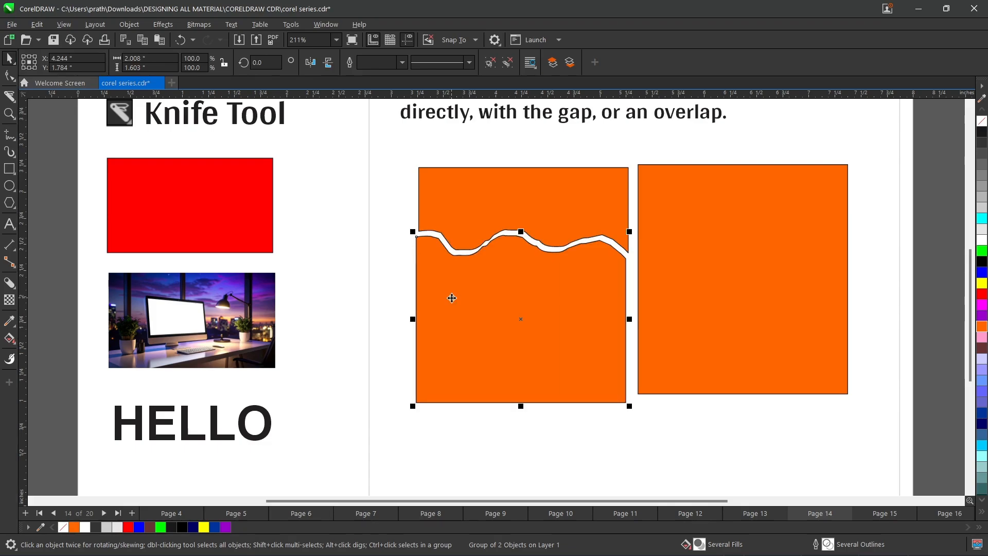
Step: Slice the right orange rectangle with a wavy freehand Knife cut at smoothing 36 and move the lower piece slightly down
{"action": "left_click", "coordinate": [809, 254]}
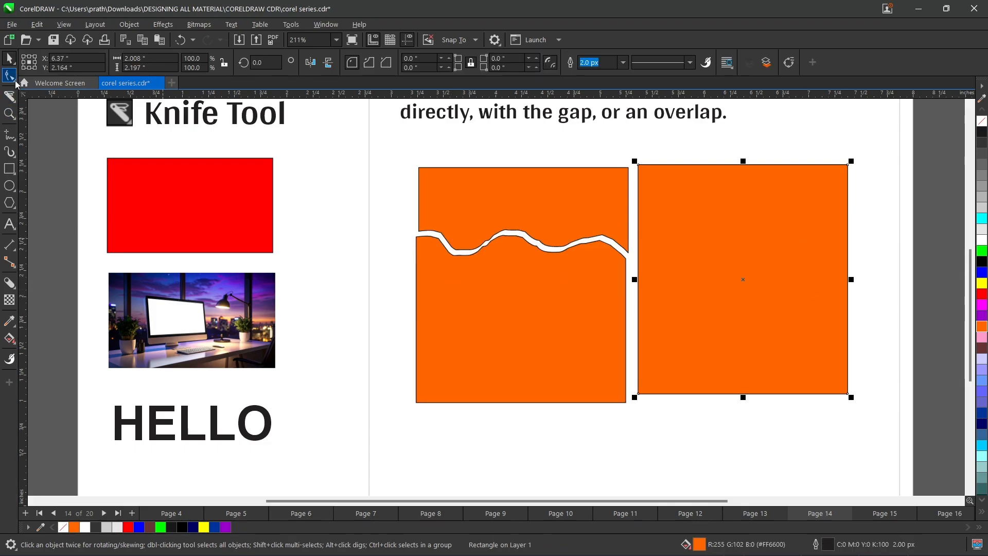
{"action": "left_click", "coordinate": [10, 99]}
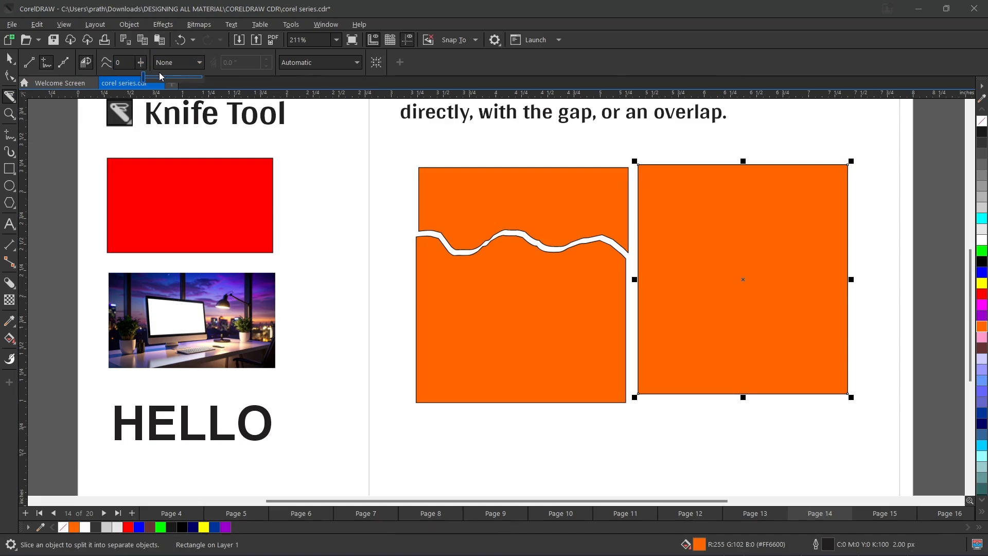
{"action": "left_click", "coordinate": [165, 78]}
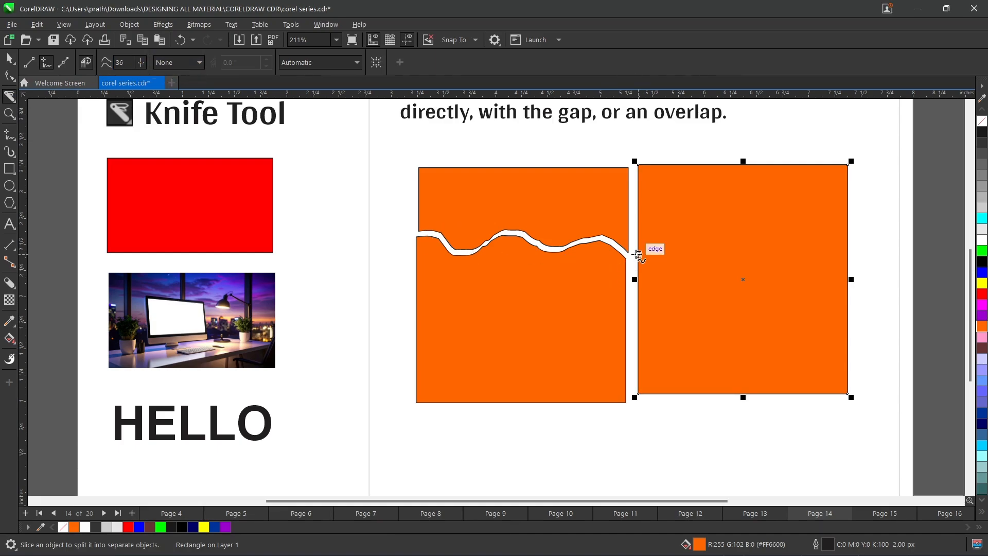
{"action": "mouse_move", "coordinate": [630, 252]}
{"action": "left_mouse_down"}
{"action": "mouse_move", "coordinate": [678, 252]}
{"action": "mouse_move", "coordinate": [727, 237]}
{"action": "mouse_move", "coordinate": [771, 262]}
{"action": "mouse_move", "coordinate": [843, 235]}
{"action": "mouse_move", "coordinate": [875, 243]}
{"action": "left_mouse_up"}
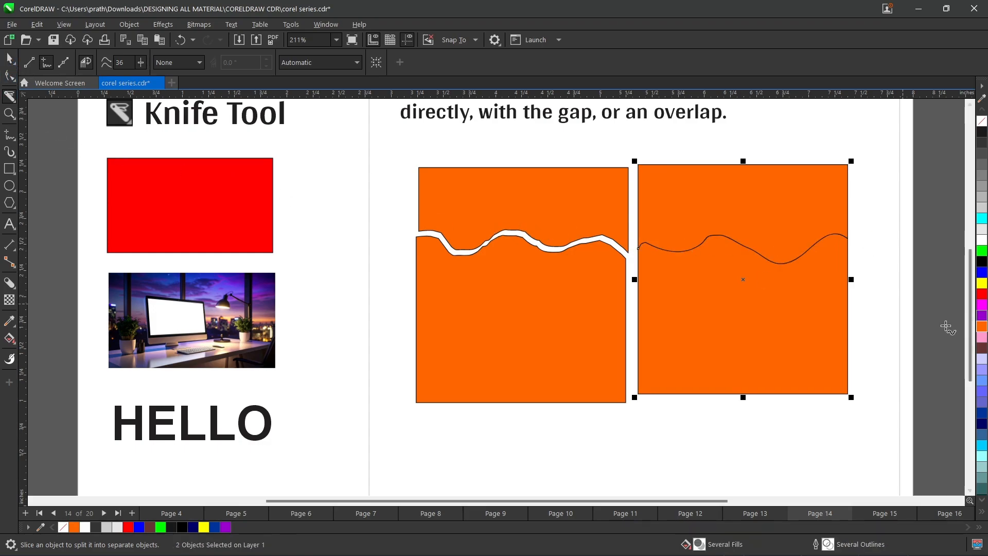
{"action": "left_click", "coordinate": [794, 282]}
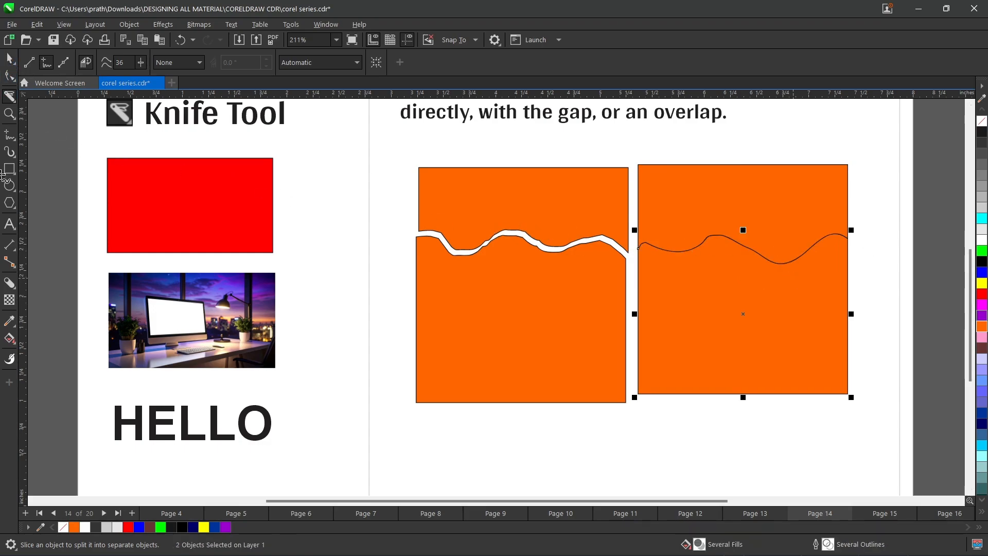
{"action": "left_click", "coordinate": [9, 58]}
{"action": "left_click_drag", "start_coordinate": [665, 297], "coordinate": [667, 305]}
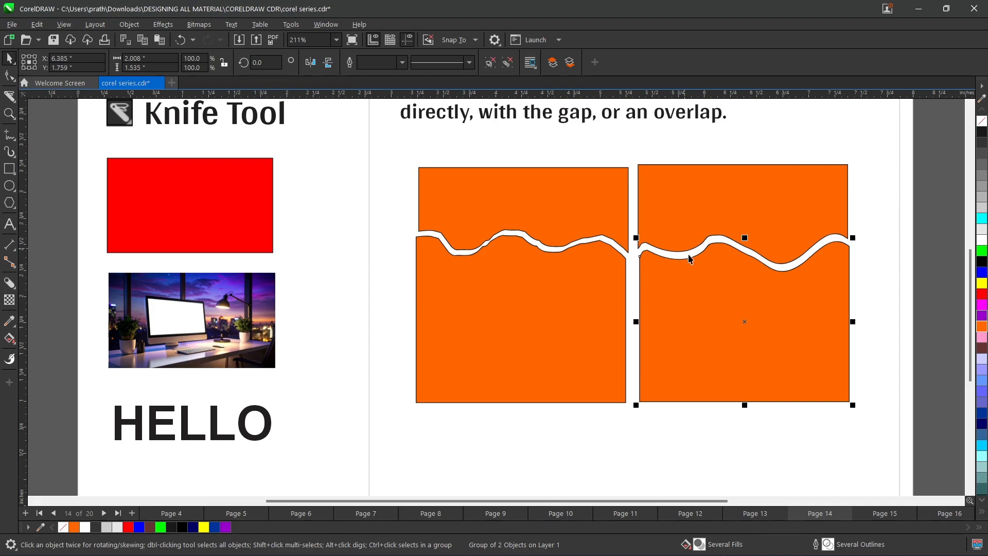
Step: Delete all the pieces of the two sliced orange rectangles
{"action": "left_click", "coordinate": [918, 360]}
{"action": "left_click_drag", "start_coordinate": [928, 410], "coordinate": [410, 154]}
{"action": "key", "text": "Delete"}
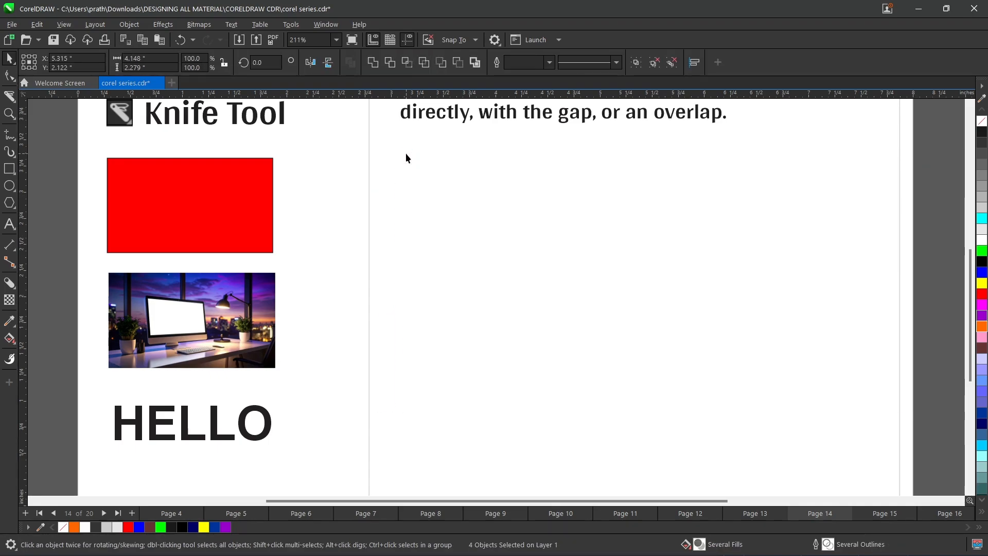
{"action": "left_click", "coordinate": [188, 365]}
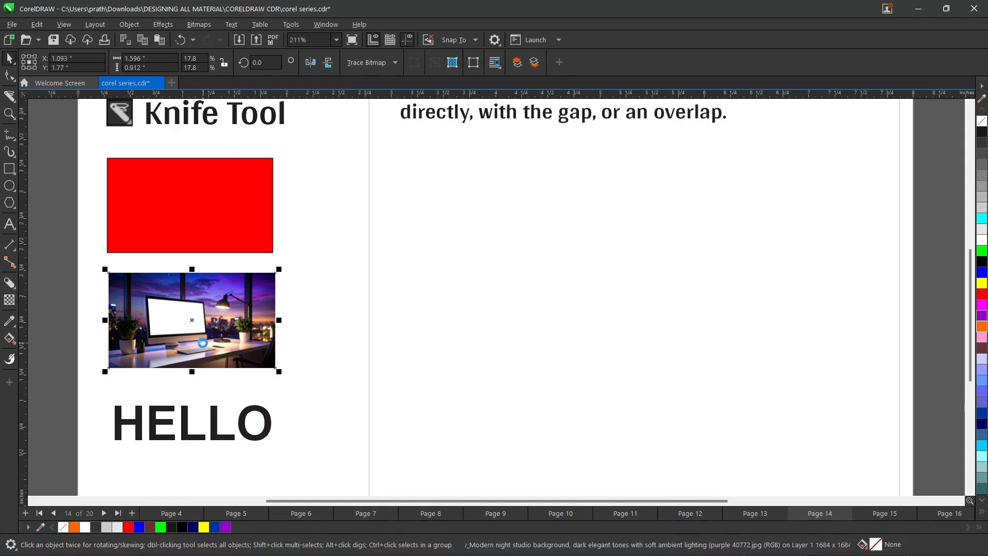
{"action": "key", "text": "ctrl+d"}
{"action": "left_click_drag", "start_coordinate": [288, 293], "coordinate": [577, 213]}
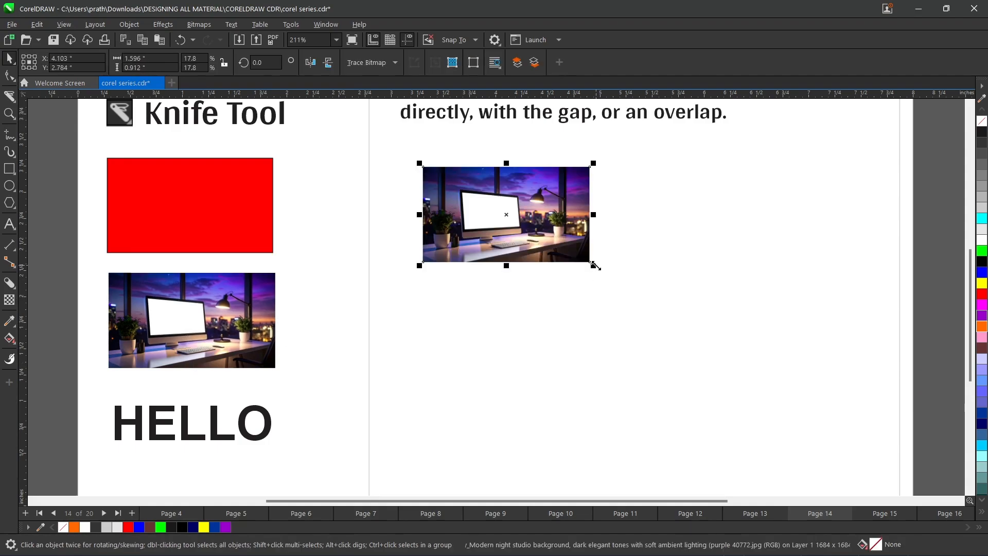
{"action": "left_click_drag", "start_coordinate": [596, 266], "coordinate": [772, 367]}
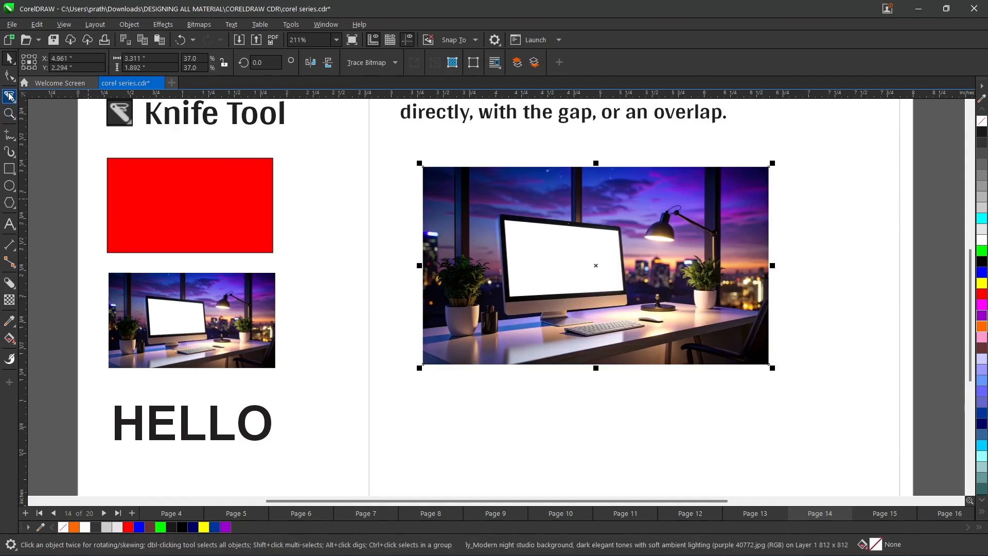
{"action": "left_click", "coordinate": [9, 97]}
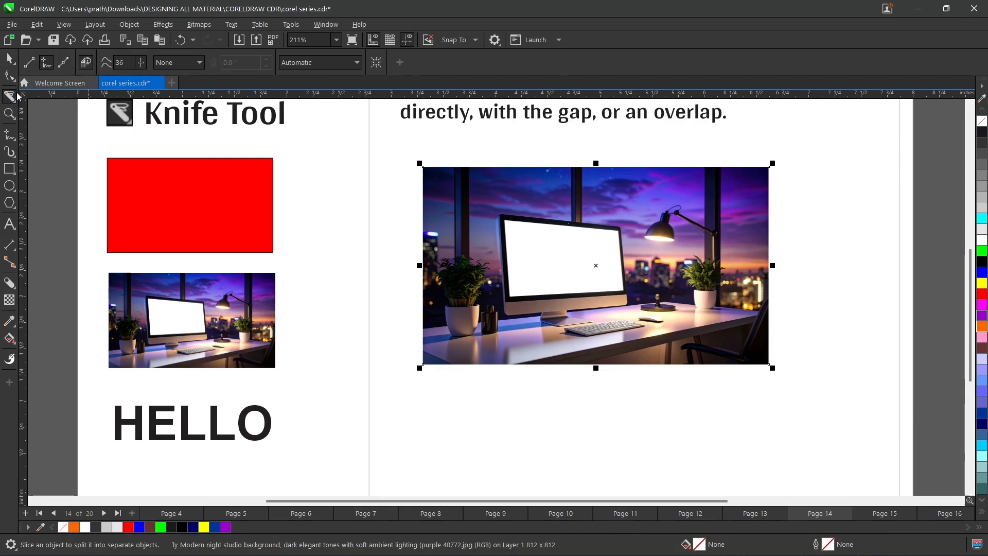
{"action": "left_click", "coordinate": [201, 64]}
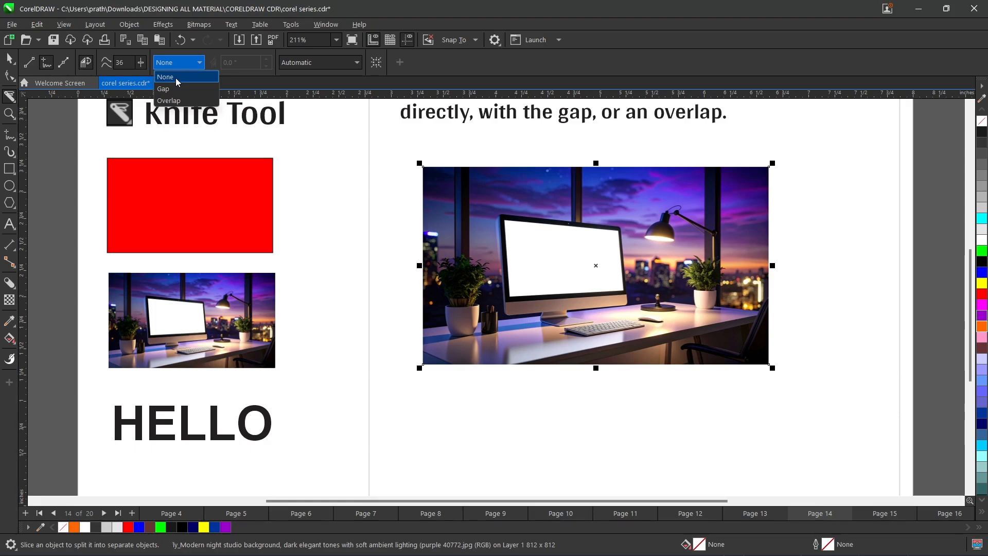
{"action": "left_click", "coordinate": [10, 58]}
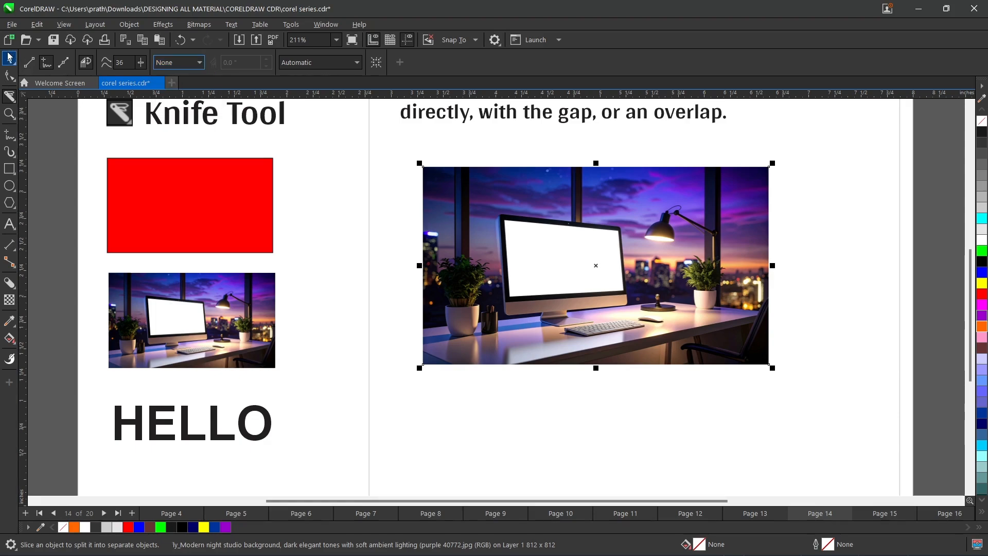
{"action": "left_click", "coordinate": [593, 267]}
{"action": "key", "text": "Delete"}
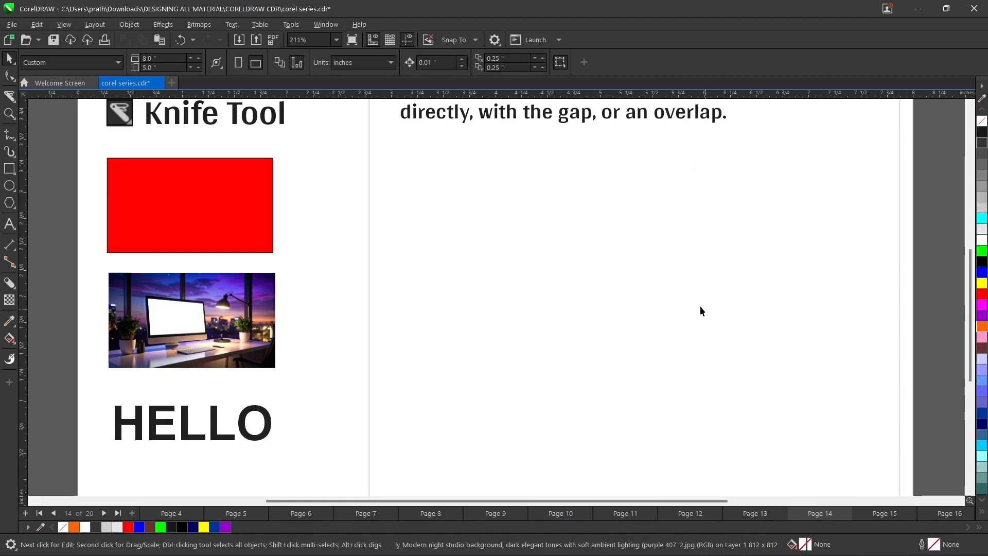
Step: Draw a rectangle beneath the Knife tool description and scale it down to about 1.24 by 1.21 inches
{"action": "left_click", "coordinate": [11, 170]}
{"action": "left_click_drag", "start_coordinate": [404, 163], "coordinate": [586, 340]}
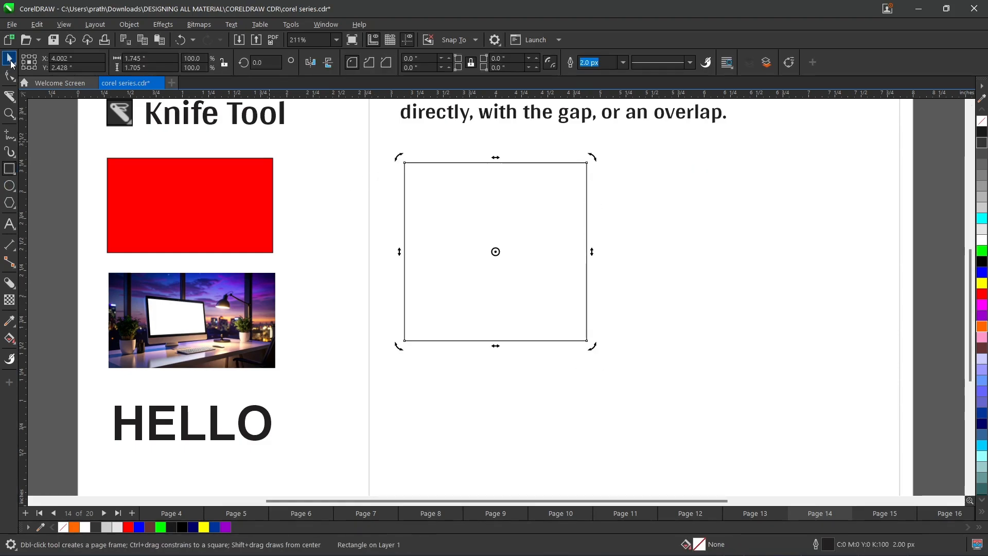
{"action": "left_click", "coordinate": [10, 62]}
{"action": "left_click_drag", "start_coordinate": [586, 341], "coordinate": [537, 303]}
Step: Duplicate the small rectangle twice, then move the last copy to the far right of the content area and fill it with magenta
{"action": "key", "text": "ctrl+d"}
{"action": "key", "text": "ctrl+d"}
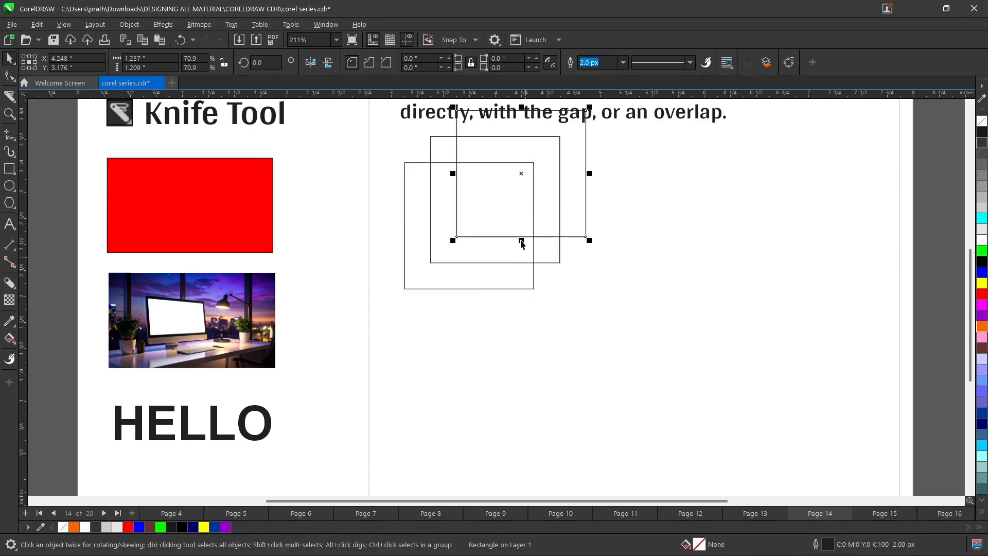
{"action": "left_click_drag", "start_coordinate": [538, 237], "coordinate": [843, 285]}
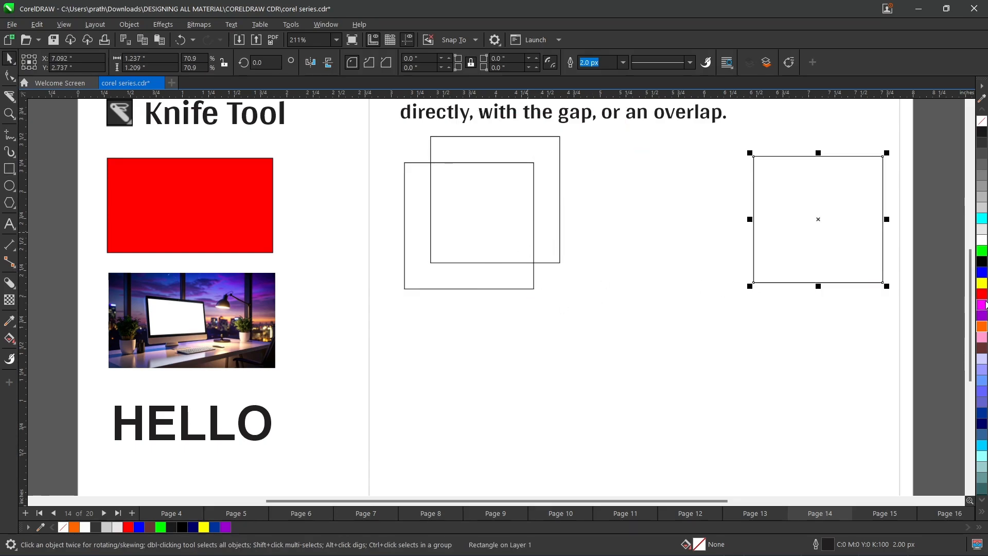
{"action": "left_click_drag", "start_coordinate": [982, 304], "coordinate": [806, 254]}
Step: Move the other copy between the original and the magenta rectangle and align it vertically with the magenta one
{"action": "left_click_drag", "start_coordinate": [535, 197], "coordinate": [719, 188]}
{"action": "left_click", "coordinate": [809, 209], "text": "shift"}
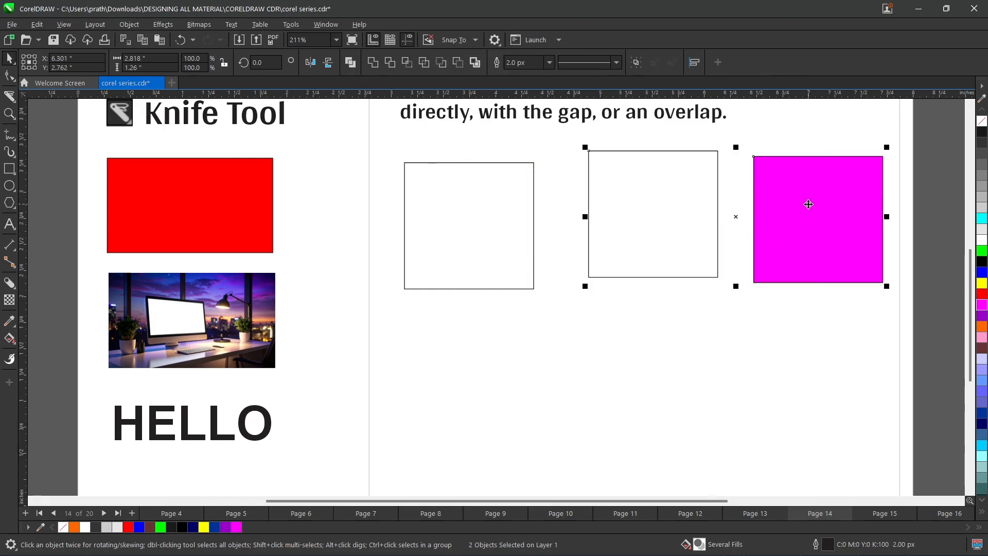
{"action": "left_click", "coordinate": [858, 314]}
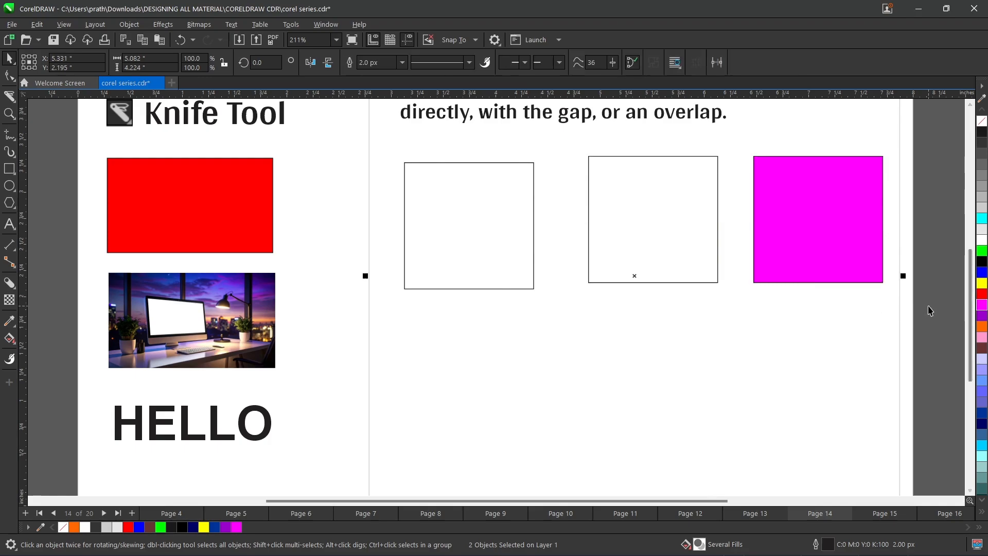
Step: Fill the middle rectangle with blue and the left one with red (#FF0000), and move the red one closer to the blue
{"action": "left_click", "coordinate": [622, 232]}
{"action": "left_click", "coordinate": [982, 273]}
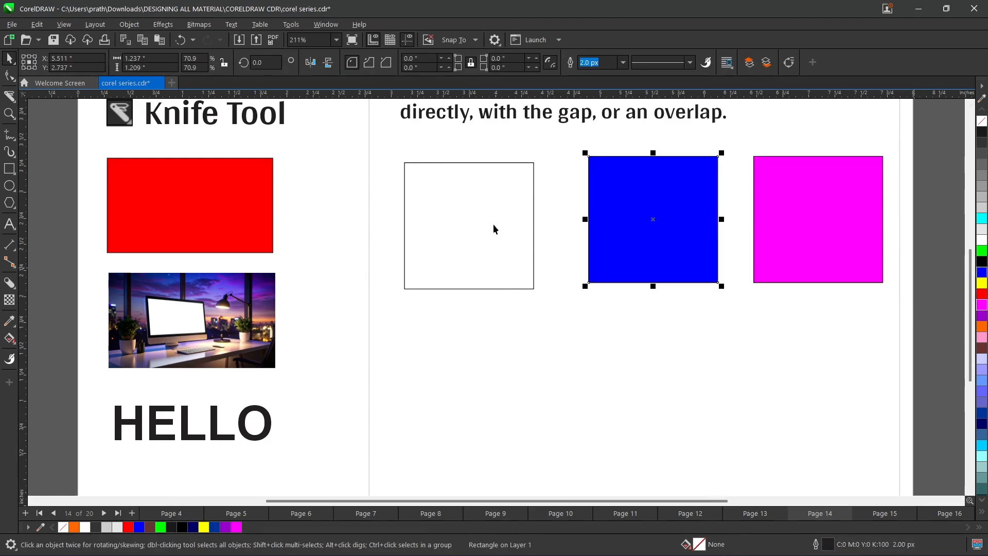
{"action": "left_click", "coordinate": [493, 224]}
{"action": "left_click", "coordinate": [982, 294]}
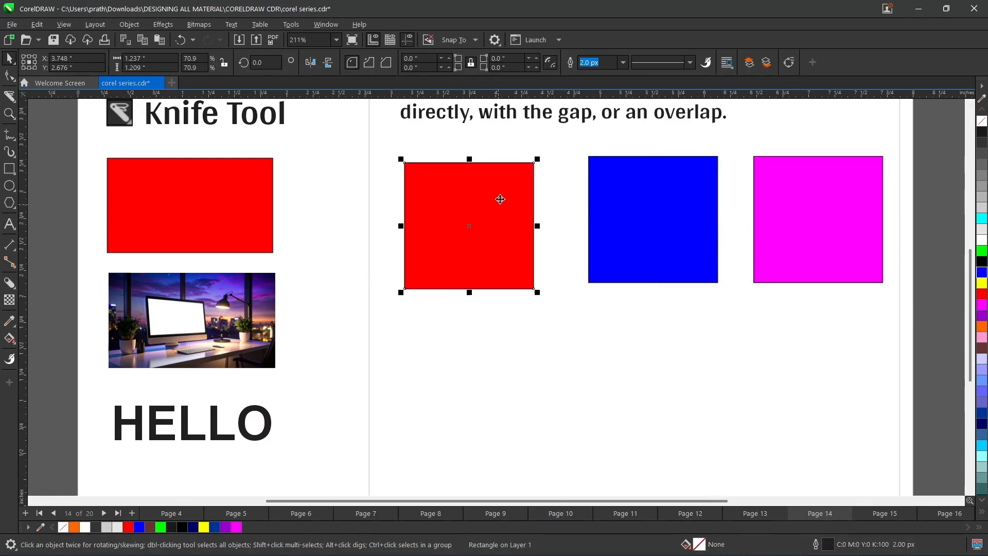
{"action": "left_click_drag", "start_coordinate": [500, 199], "coordinate": [535, 193]}
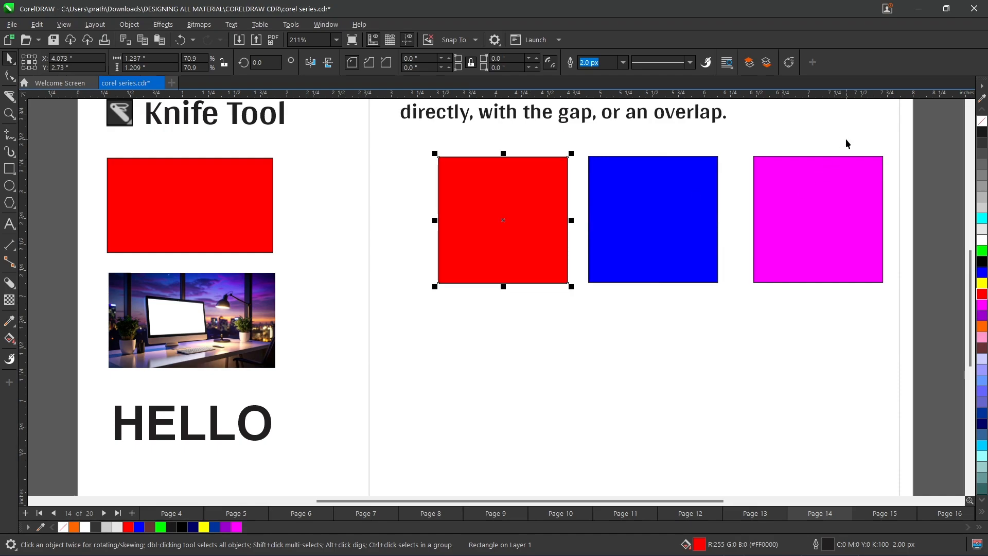
Step: Slice the small red rectangle with a freehand Knife cut sloping down across its upper half, with the span set to None
{"action": "scroll", "coordinate": [844, 145], "scroll_direction": "up", "scroll_amount": 1}
{"action": "scroll", "coordinate": [969, 273], "scroll_direction": "up", "scroll_amount": 1}
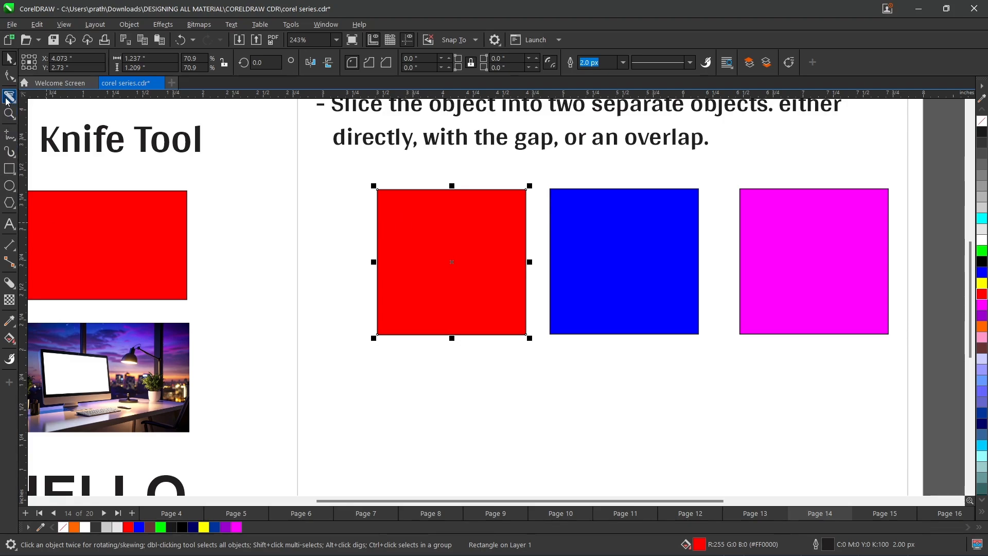
{"action": "left_click", "coordinate": [7, 98]}
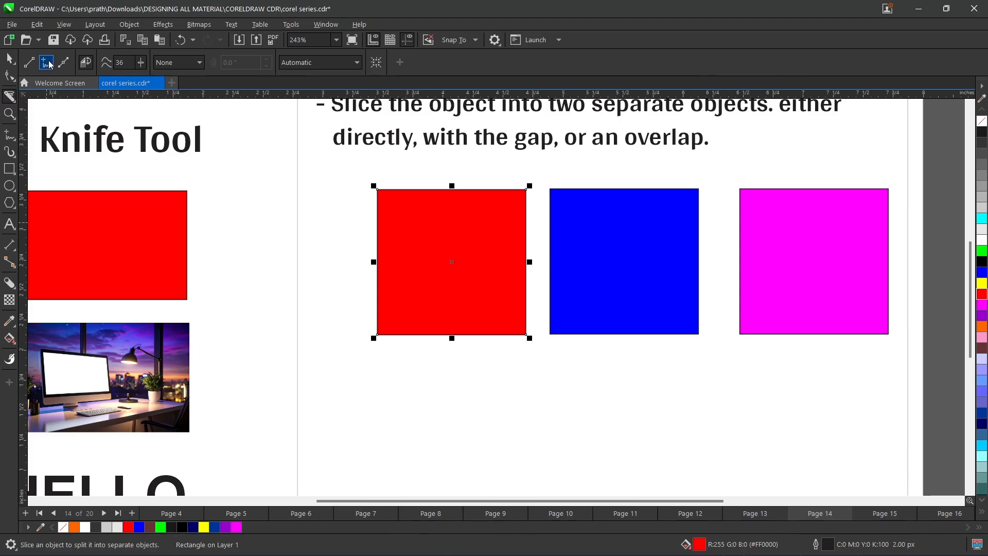
{"action": "mouse_move", "coordinate": [327, 217]}
{"action": "left_mouse_down"}
{"action": "mouse_move", "coordinate": [541, 265]}
{"action": "mouse_move", "coordinate": [521, 260]}
{"action": "left_mouse_up"}
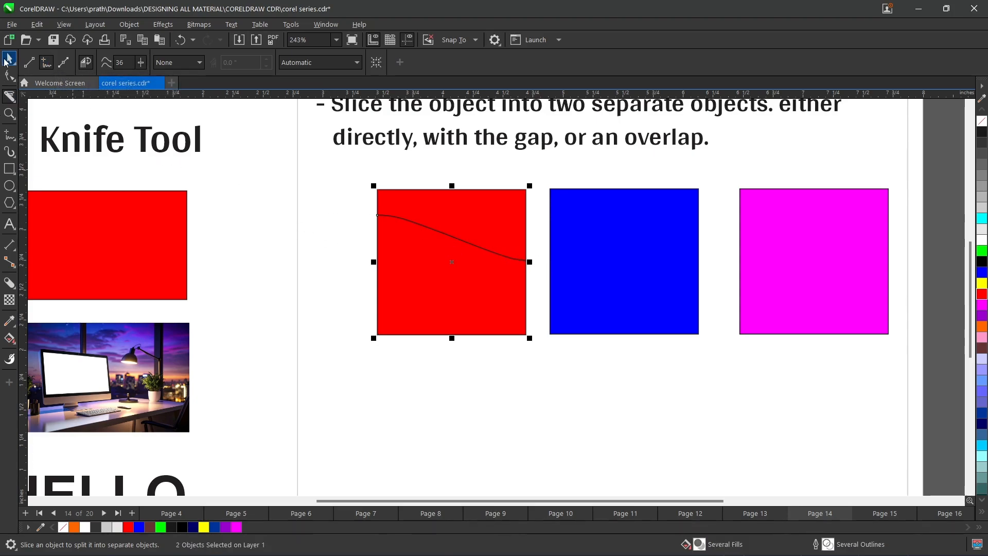
{"action": "key", "text": "ctrl+g"}
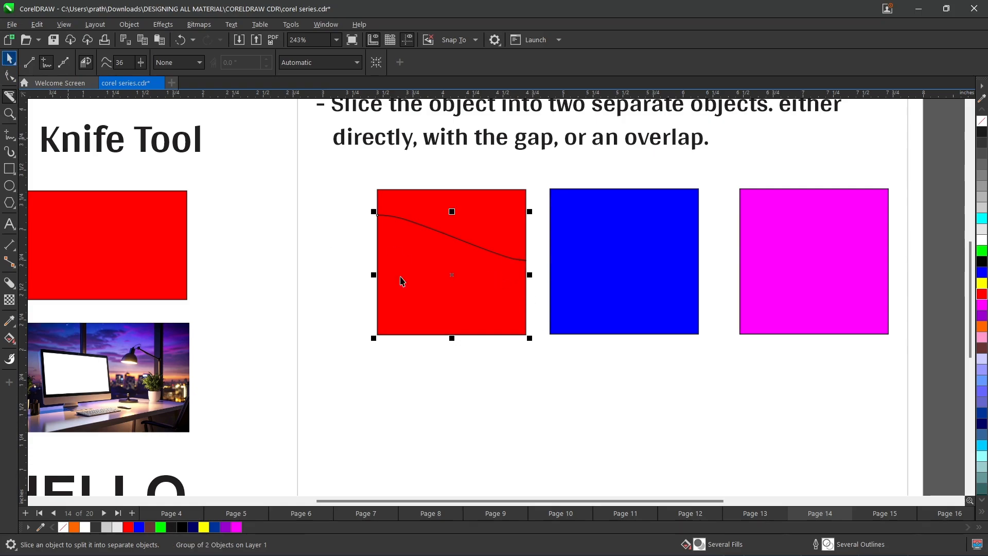
{"action": "key", "text": "space"}
{"action": "scroll", "coordinate": [445, 271], "scroll_direction": "up", "scroll_amount": 2}
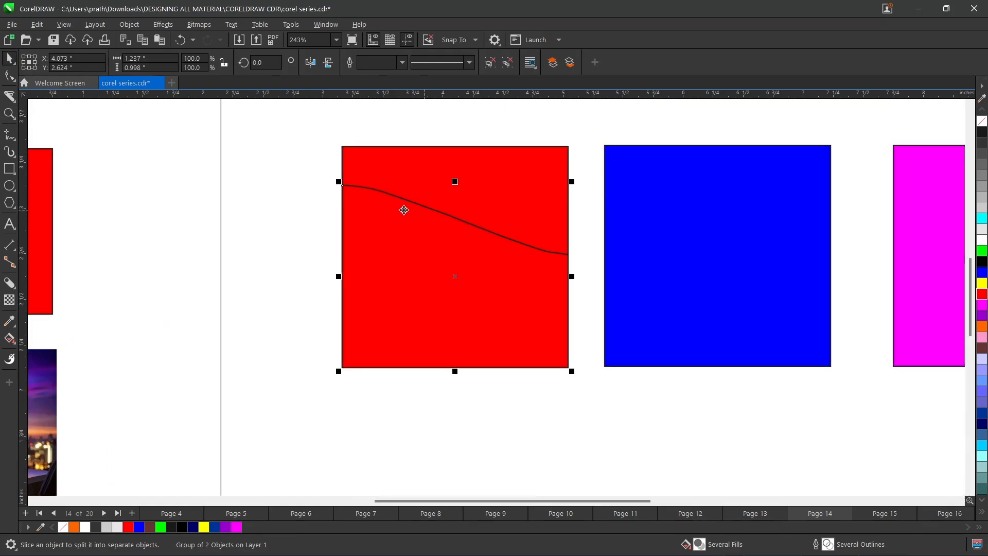
Step: Slice the blue rectangle with a freehand Knife cut sloping down from its left edge, using a Gap span of 0.15 inch
{"action": "left_click", "coordinate": [663, 269]}
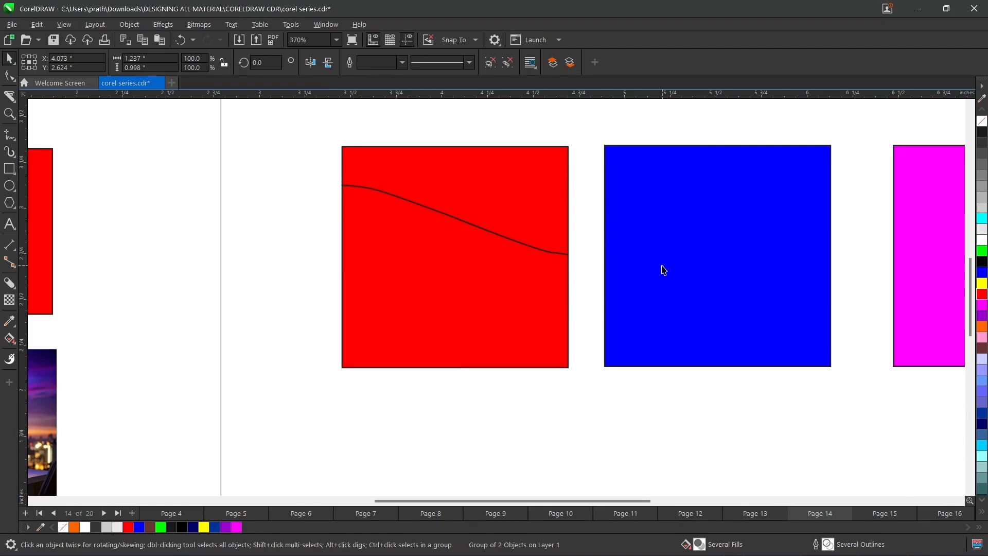
{"action": "scroll", "coordinate": [643, 262], "scroll_direction": "down", "scroll_amount": 1}
{"action": "scroll", "coordinate": [794, 199], "scroll_direction": "up", "scroll_amount": 1}
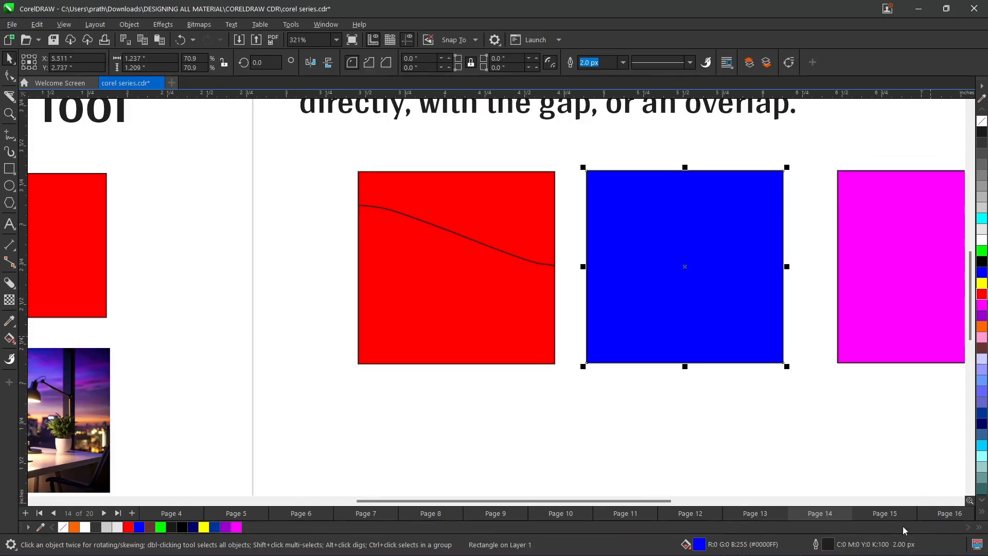
{"action": "left_click", "coordinate": [10, 98]}
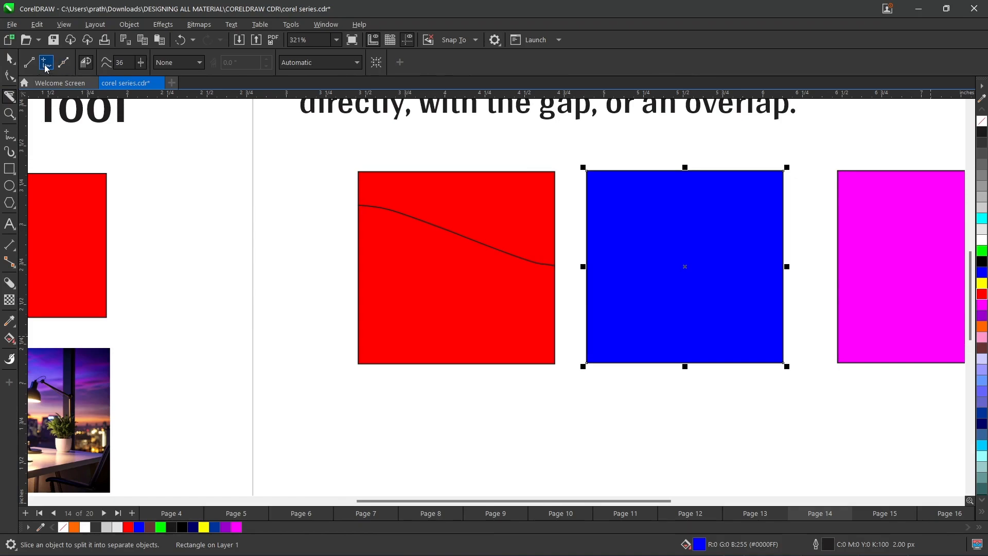
{"action": "left_click", "coordinate": [197, 62]}
{"action": "left_click", "coordinate": [171, 88]}
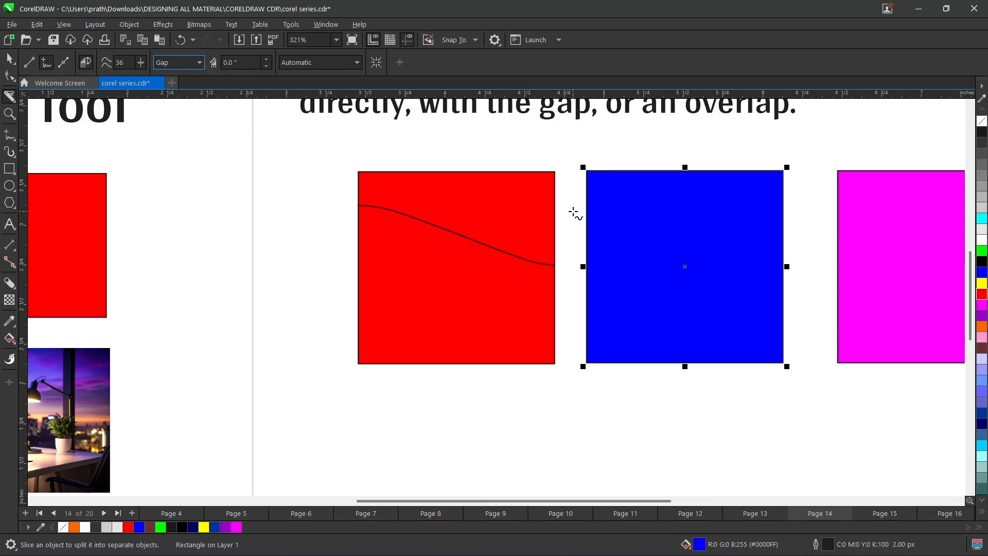
{"action": "left_click", "coordinate": [266, 59]}
{"action": "left_click", "coordinate": [266, 60]}
{"action": "left_click", "coordinate": [266, 60]}
{"action": "mouse_move", "coordinate": [571, 211]}
{"action": "left_mouse_down"}
{"action": "mouse_move", "coordinate": [672, 277]}
{"action": "mouse_move", "coordinate": [799, 306]}
{"action": "left_mouse_up"}
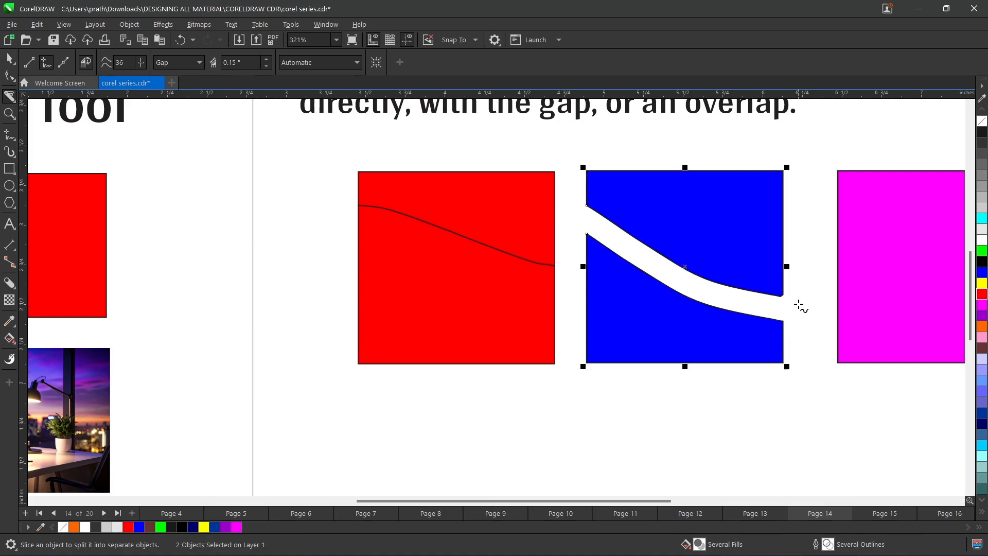
{"action": "left_click", "coordinate": [10, 59]}
Step: Slice the magenta rectangle with a downward-sloping freehand Knife cut, using an Overlap span of 0.15 inch
{"action": "left_click", "coordinate": [878, 263]}
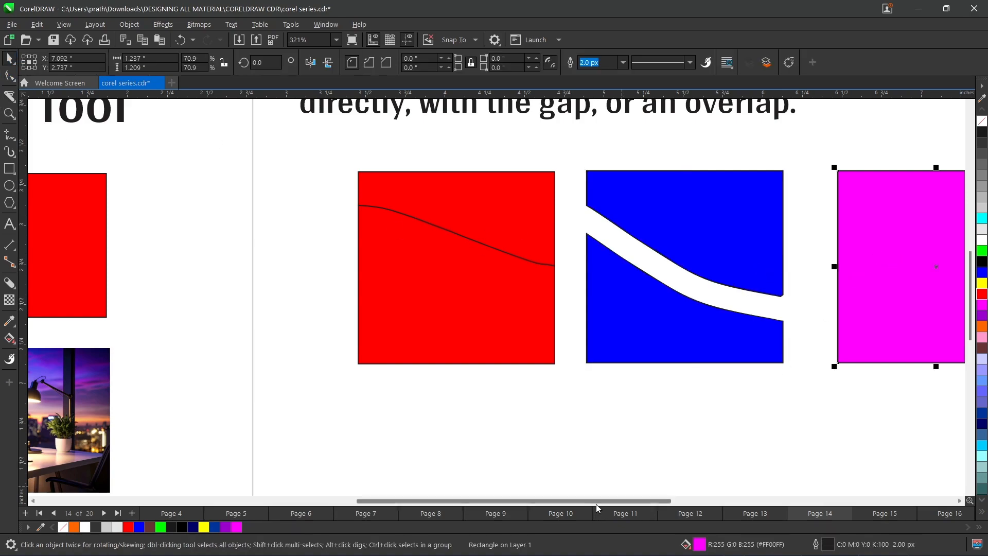
{"action": "left_click_drag", "start_coordinate": [598, 505], "coordinate": [635, 499]}
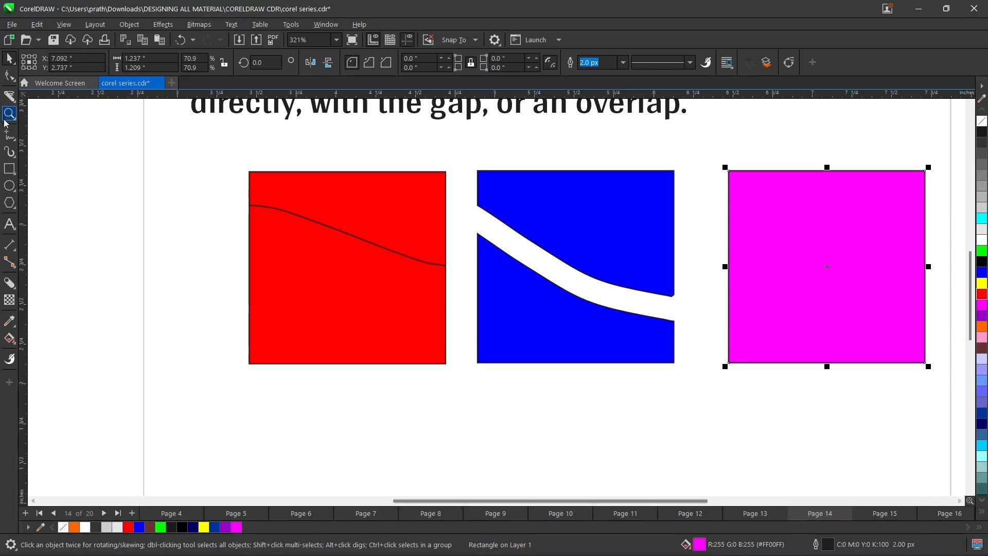
{"action": "left_click", "coordinate": [9, 96]}
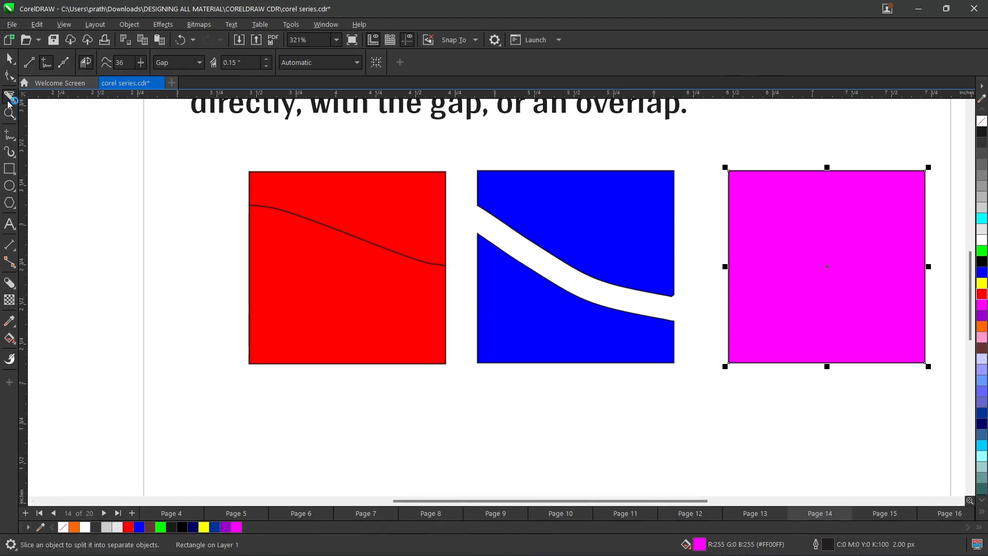
{"action": "left_click", "coordinate": [47, 62]}
{"action": "left_click", "coordinate": [200, 66]}
{"action": "left_click", "coordinate": [175, 103]}
{"action": "mouse_move", "coordinate": [707, 227]}
{"action": "left_mouse_down"}
{"action": "mouse_move", "coordinate": [785, 236]}
{"action": "mouse_move", "coordinate": [887, 289]}
{"action": "mouse_move", "coordinate": [944, 299]}
{"action": "mouse_move", "coordinate": [926, 285]}
{"action": "left_mouse_up"}
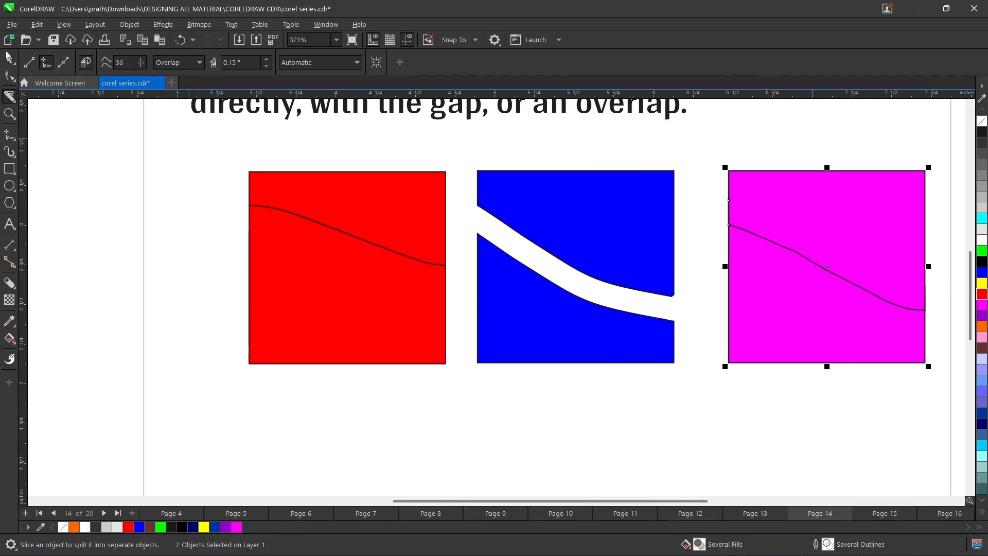
{"action": "left_click", "coordinate": [7, 56]}
Step: Move the upper piece of the sliced red rectangle slightly upward, leaving a thin gap above the lower piece
{"action": "scroll", "coordinate": [431, 215], "scroll_direction": "down", "scroll_amount": 1}
{"action": "scroll", "coordinate": [703, 219], "scroll_direction": "up", "scroll_amount": 1}
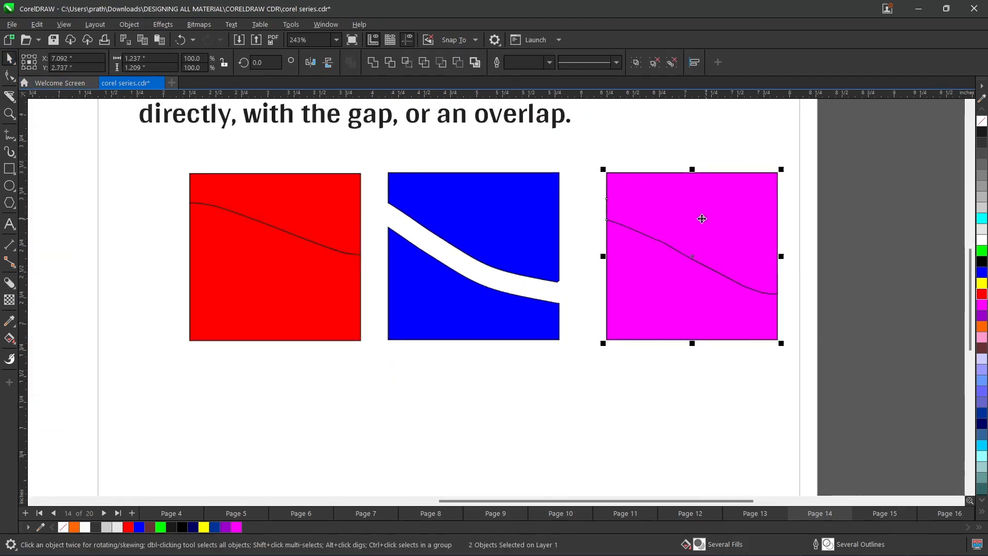
{"action": "scroll", "coordinate": [702, 219], "scroll_direction": "up", "scroll_amount": 1}
{"action": "left_click", "coordinate": [176, 225]}
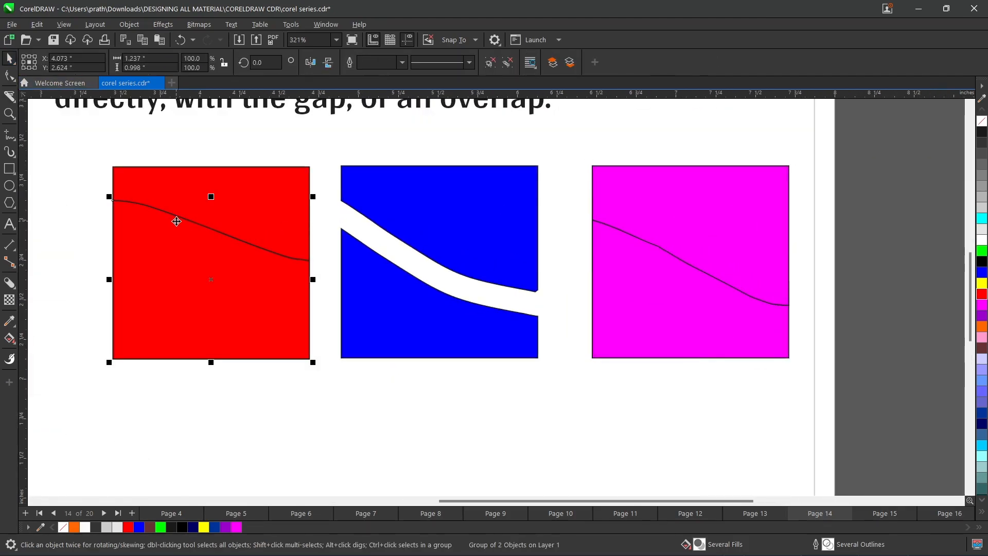
{"action": "scroll", "coordinate": [176, 222], "scroll_direction": "up", "scroll_amount": 1}
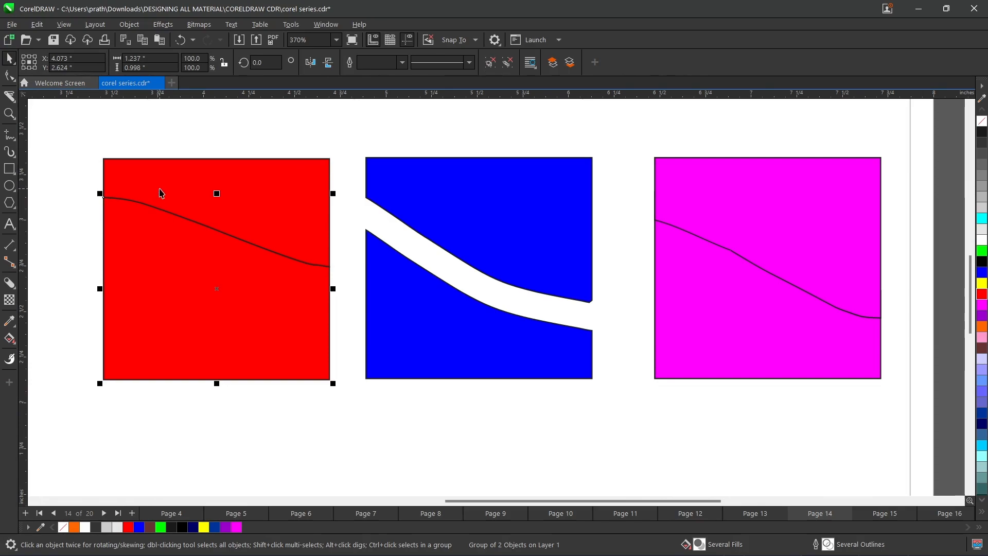
{"action": "left_click_drag", "start_coordinate": [165, 178], "coordinate": [162, 172]}
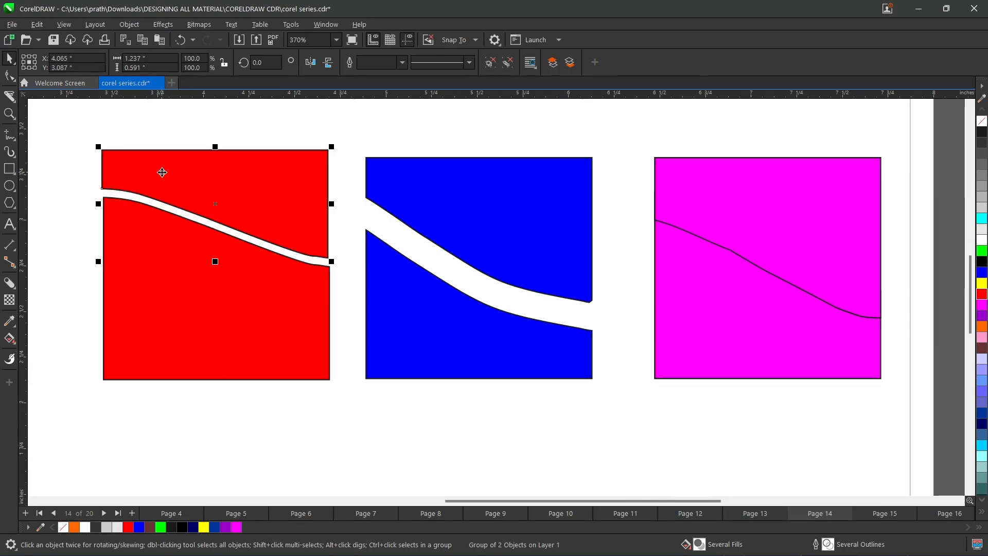
{"action": "key", "text": "Down"}
{"action": "key", "text": "Down"}
{"action": "key", "text": "Down"}
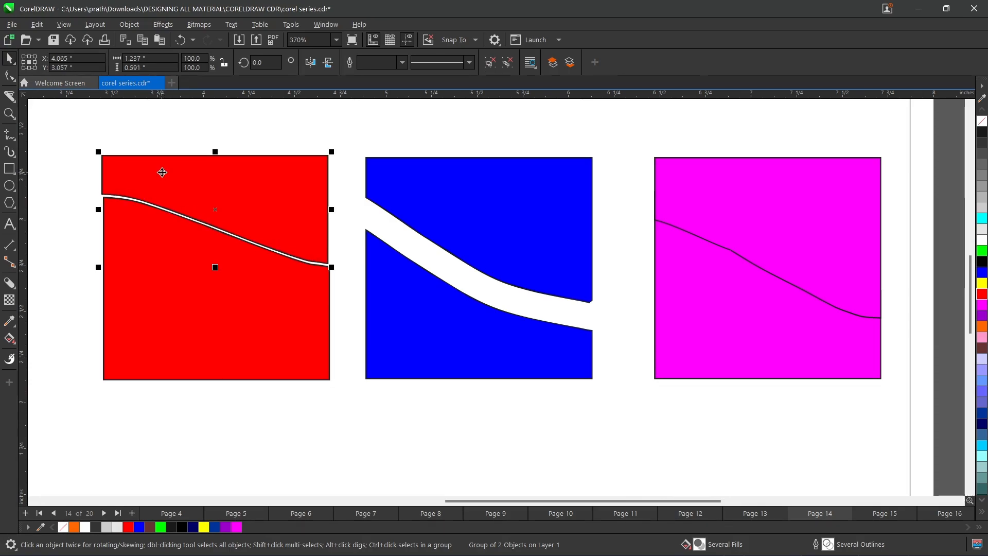
{"action": "key", "text": "Down"}
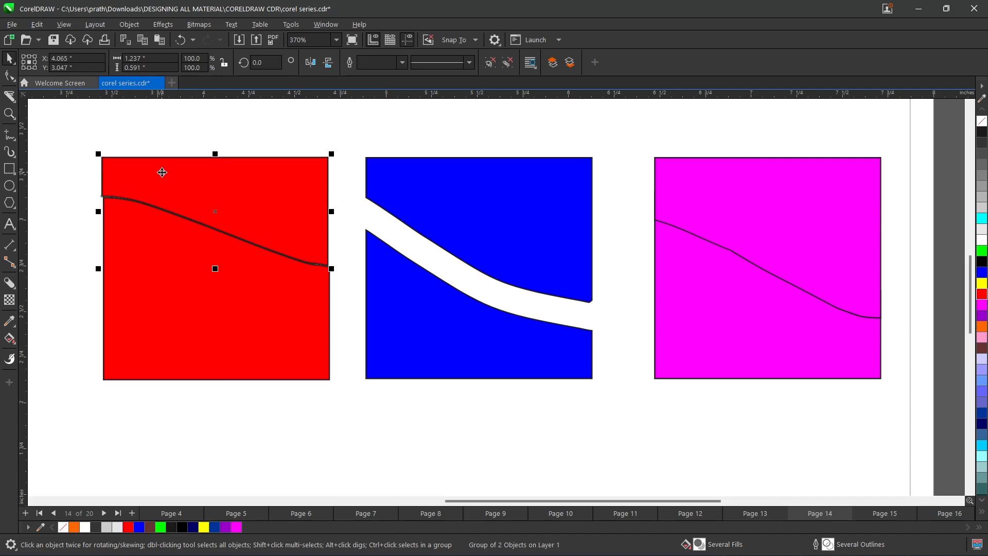
{"action": "key", "text": "Up"}
{"action": "key", "text": "Up"}
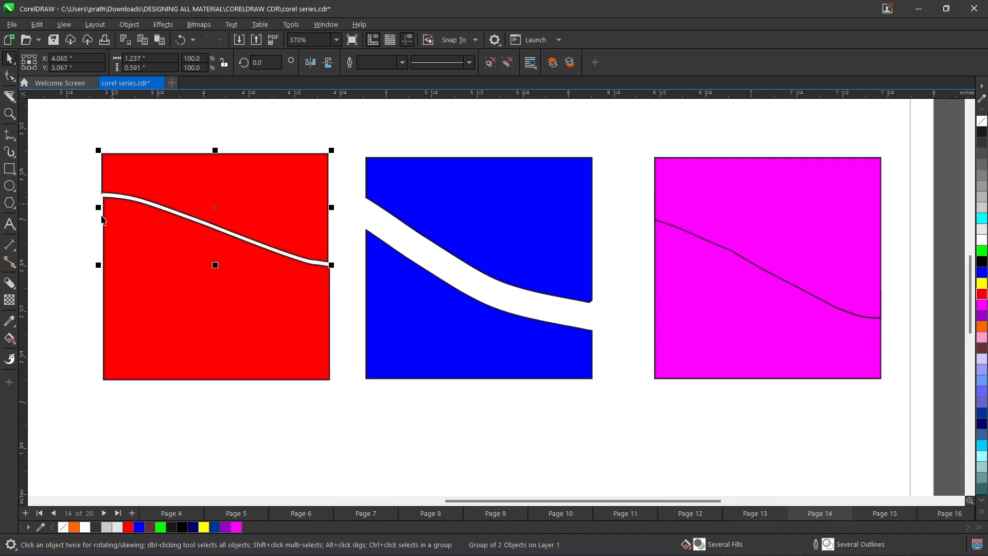
Step: Shift the upper piece of the sliced magenta rectangle slightly up and to the right of its lower piece
{"action": "left_click", "coordinate": [489, 217]}
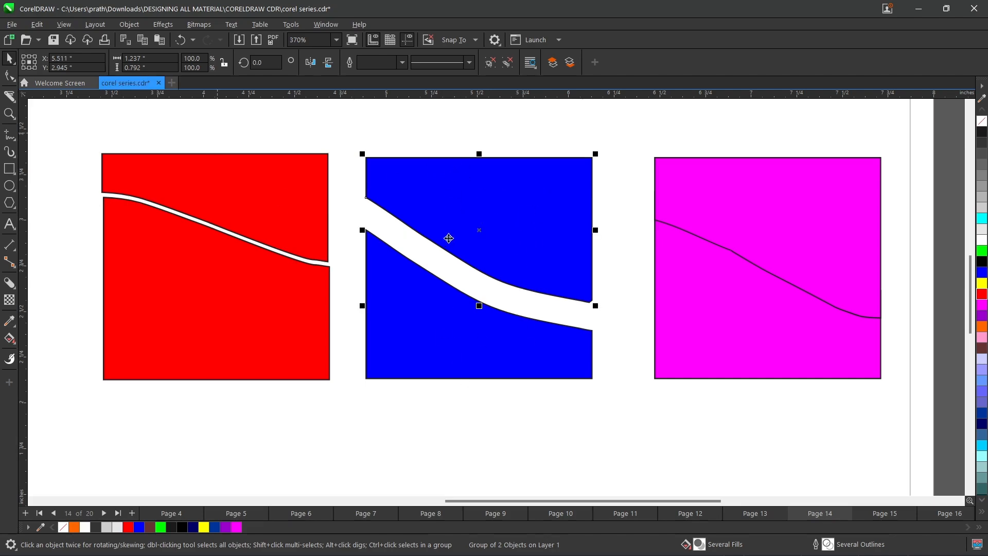
{"action": "left_click", "coordinate": [9, 97]}
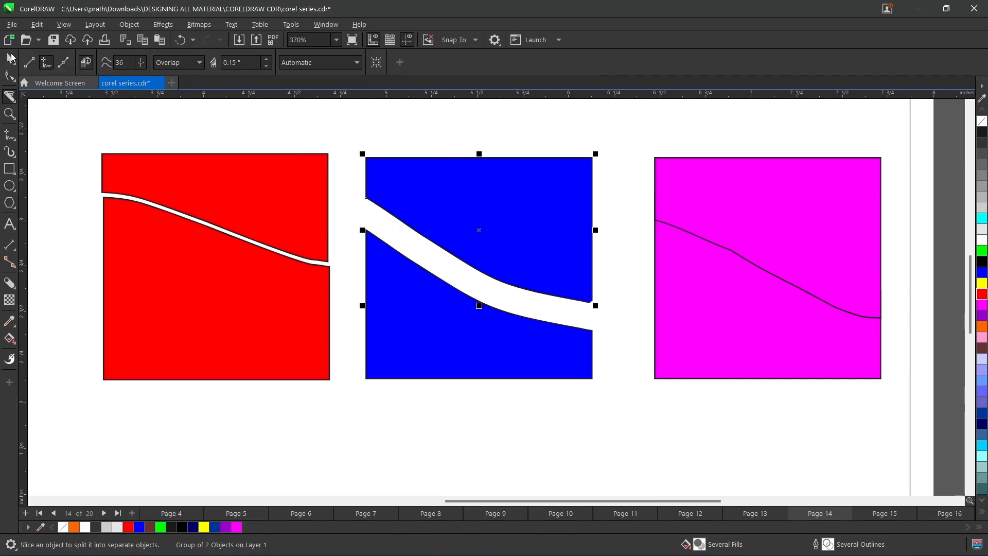
{"action": "left_click", "coordinate": [11, 58]}
{"action": "left_click", "coordinate": [775, 218]}
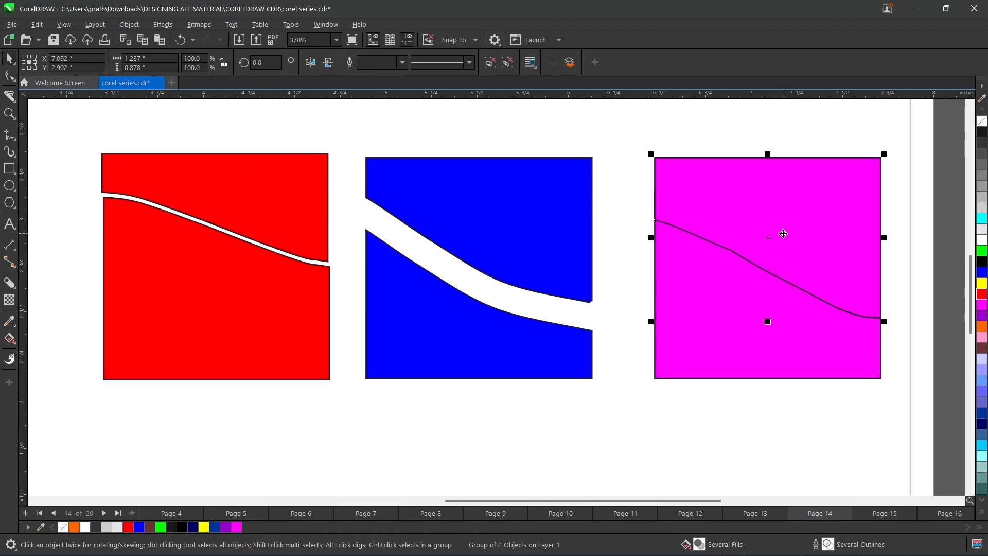
{"action": "left_click_drag", "start_coordinate": [783, 234], "coordinate": [788, 200]}
{"action": "scroll", "coordinate": [766, 195], "scroll_direction": "down", "scroll_amount": 2}
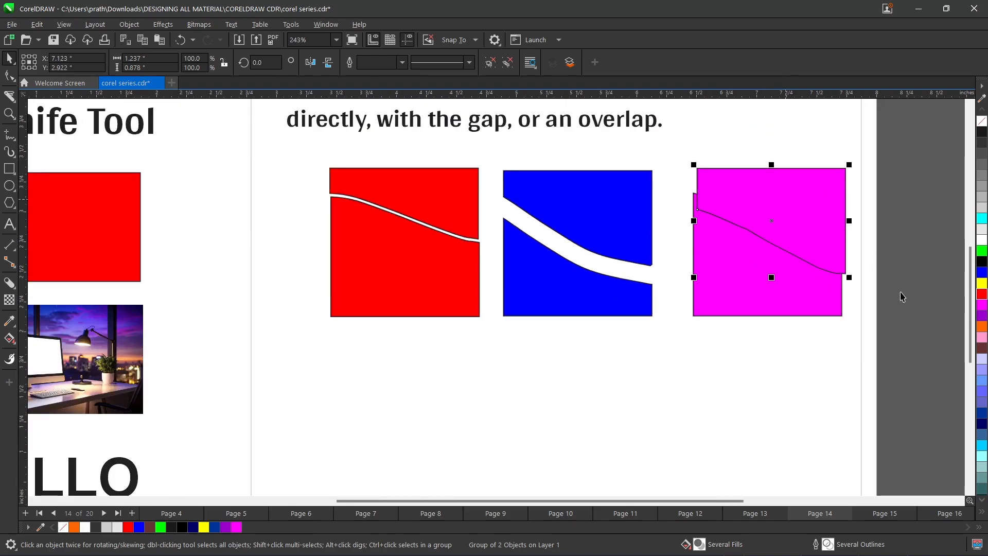
Step: Delete all pieces of the sliced red, blue and magenta rectangles from the content area
{"action": "left_click_drag", "start_coordinate": [935, 363], "coordinate": [311, 157]}
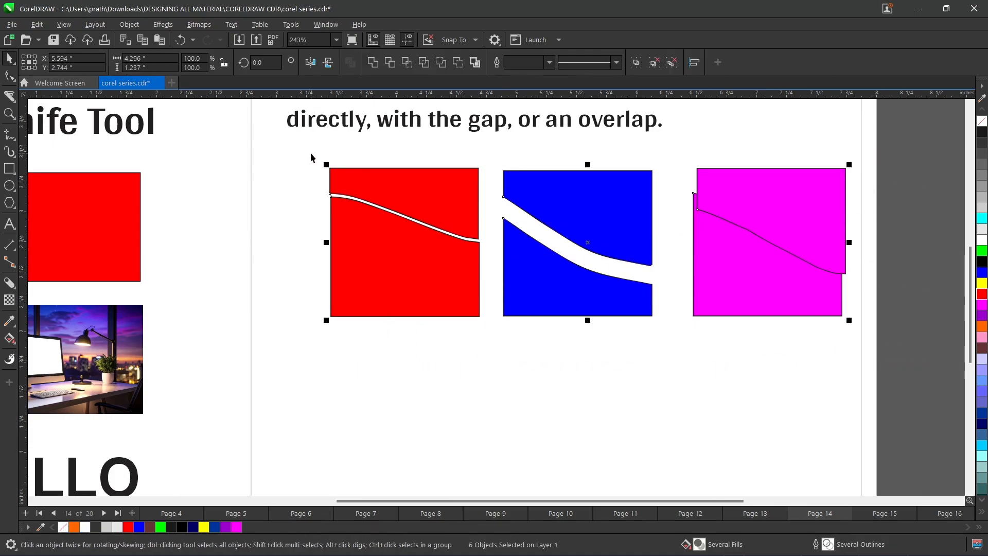
{"action": "key", "text": "Delete"}
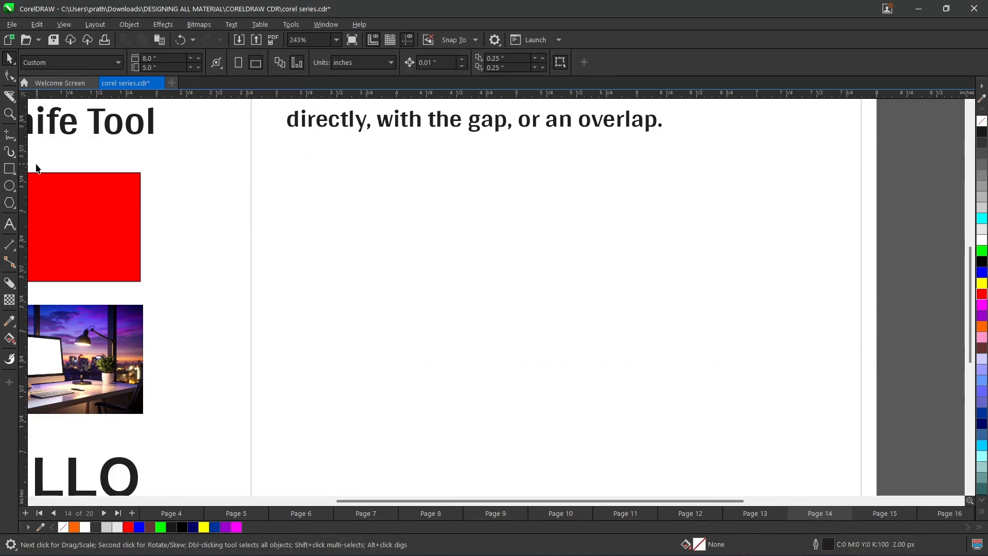
{"action": "left_click", "coordinate": [10, 169]}
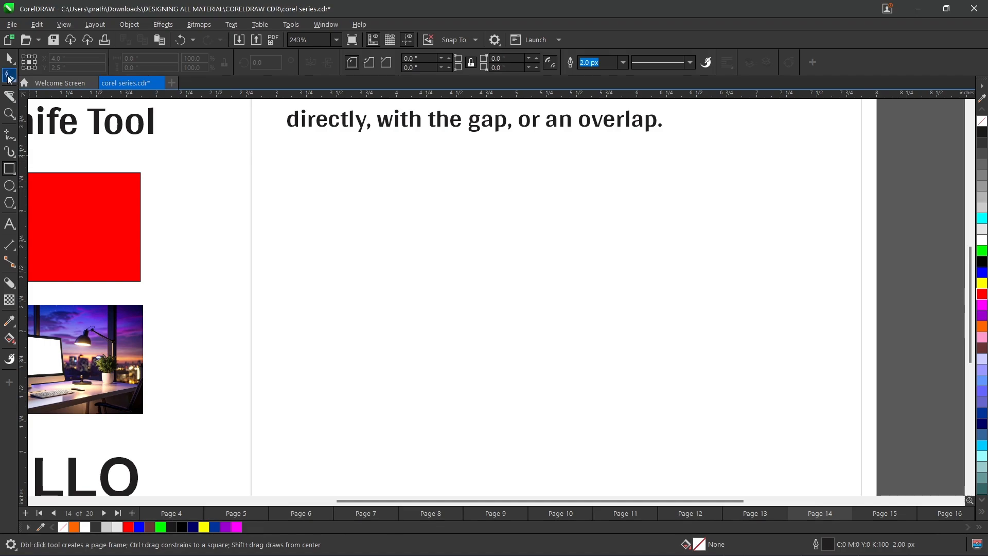
{"action": "key", "text": "space"}
Step: Save the document and place a copy of the desk photo, enlarged to about 3.01 by 1.72 inches, beneath the Knife tool description
{"action": "left_click", "coordinate": [106, 378]}
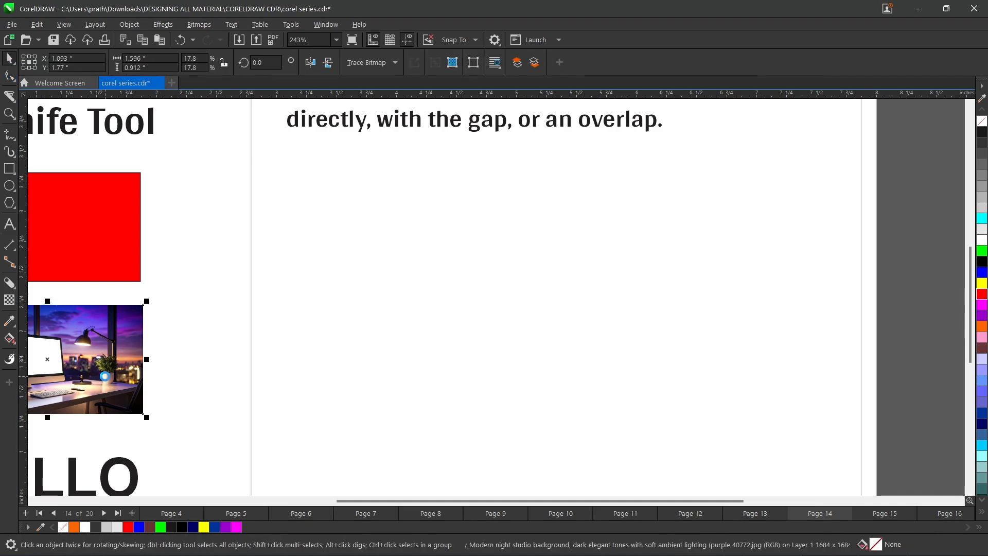
{"action": "key", "text": "ctrl+s"}
{"action": "left_click_drag", "start_coordinate": [110, 359], "coordinate": [706, 399]}
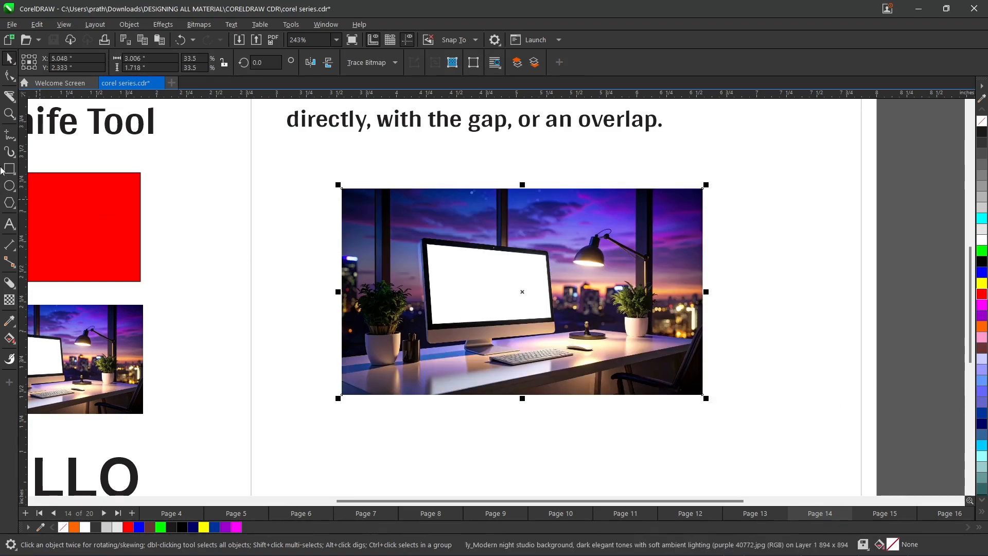
Step: Slice the large desk photo with a freehand Knife cut using the 0.15-inch Overlap span, and move its lower piece down
{"action": "left_click", "coordinate": [9, 98]}
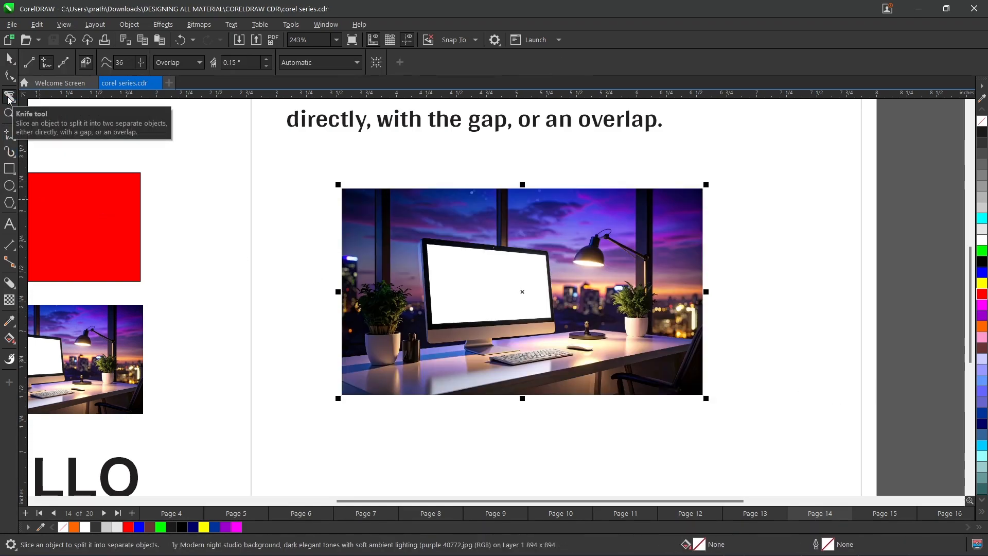
{"action": "left_click", "coordinate": [46, 63]}
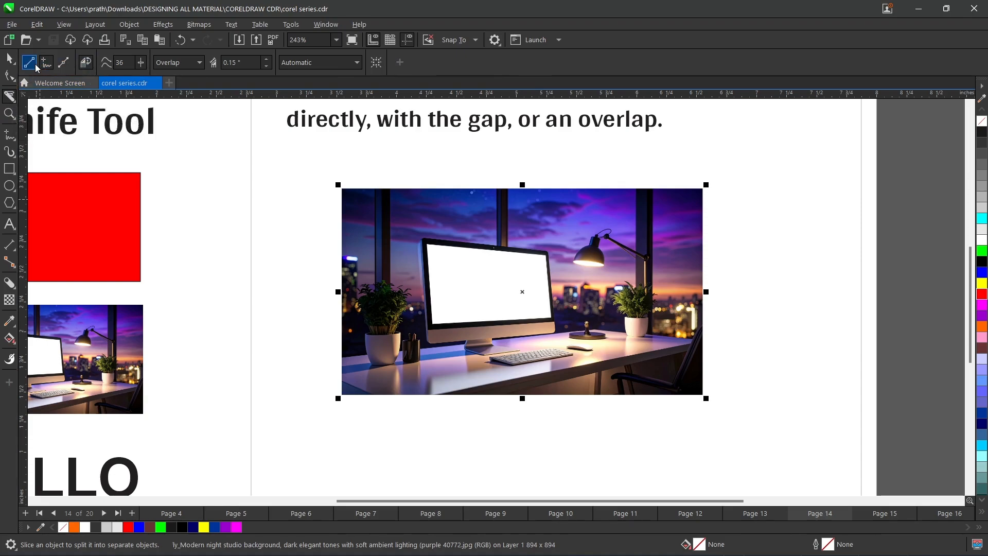
{"action": "mouse_move", "coordinate": [285, 233]}
{"action": "left_mouse_down"}
{"action": "mouse_move", "coordinate": [457, 271]}
{"action": "mouse_move", "coordinate": [651, 343]}
{"action": "mouse_move", "coordinate": [789, 361]}
{"action": "mouse_move", "coordinate": [801, 337]}
{"action": "left_mouse_up"}
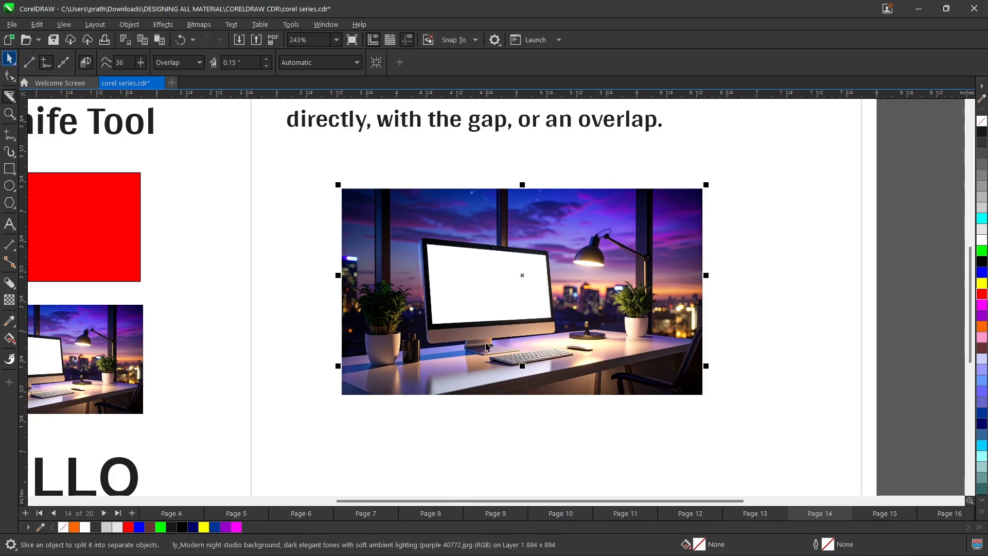
{"action": "key", "text": "space"}
{"action": "left_click_drag", "start_coordinate": [486, 346], "coordinate": [484, 380]}
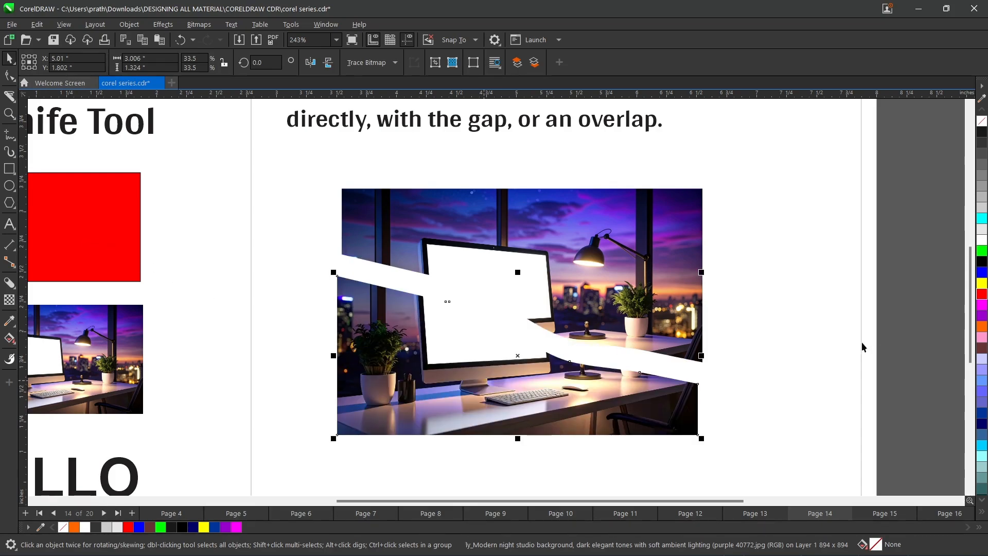
{"action": "scroll", "coordinate": [849, 340], "scroll_direction": "down", "scroll_amount": 1}
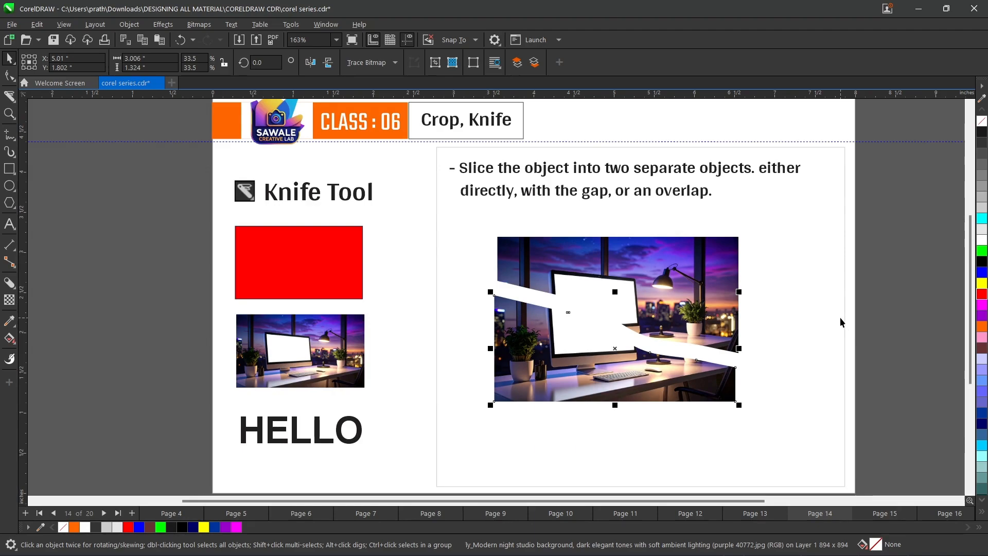